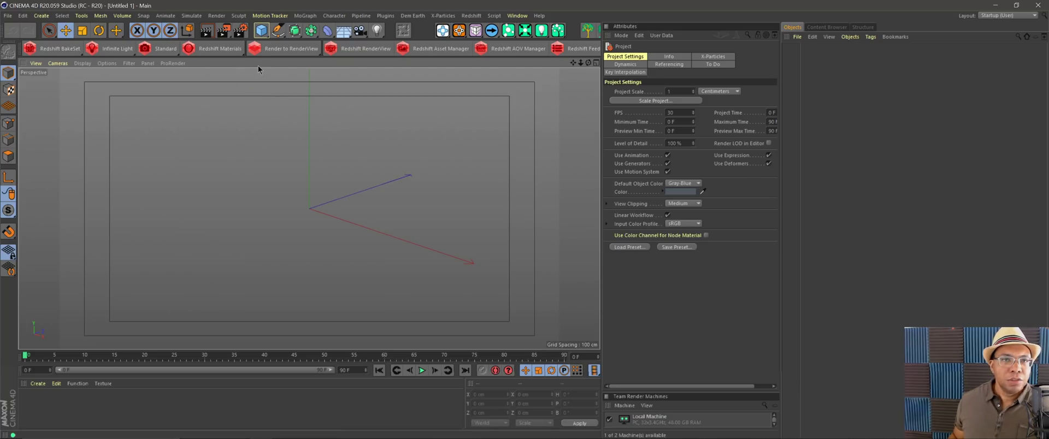
# Create a plane with a width and height of 1000 cm.
pyautogui.click(262, 30)
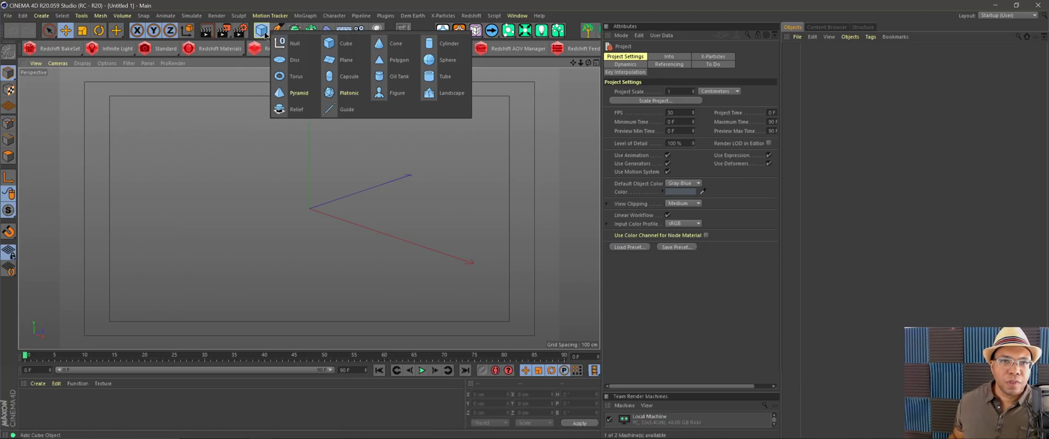
pyautogui.click(345, 64)
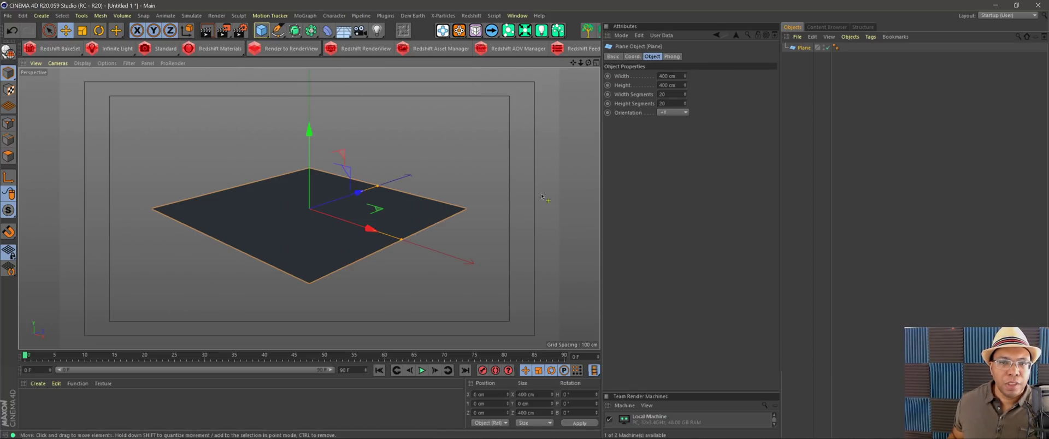
pyautogui.click(678, 77)
pyautogui.write('1000')
pyautogui.press('Tab')
pyautogui.write('1000')
pyautogui.press('Return')
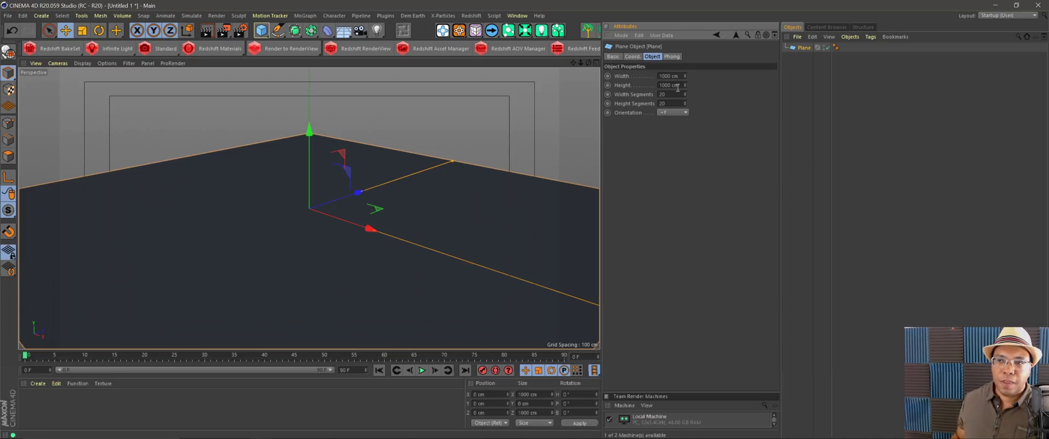
# Add a HOT4D ocean deformer and make it a child of the plane.
pyautogui.keyDown('alt'); pyautogui.moveTo(466, 218); pyautogui.dragTo(415, 191); pyautogui.keyUp('alt')
pyautogui.scroll(-5, 415, 191)
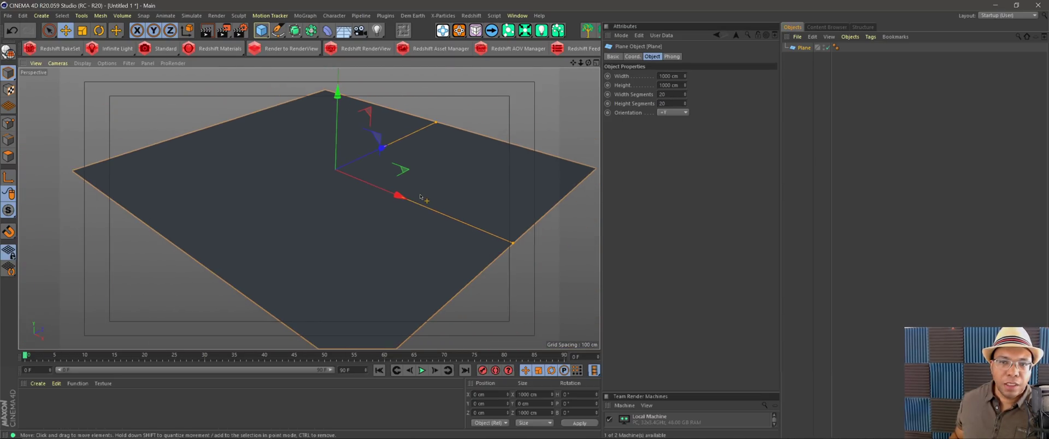
pyautogui.keyDown('alt'); pyautogui.moveTo(409, 197); pyautogui.dragTo(385, 197, button='middle'); pyautogui.keyUp('alt')
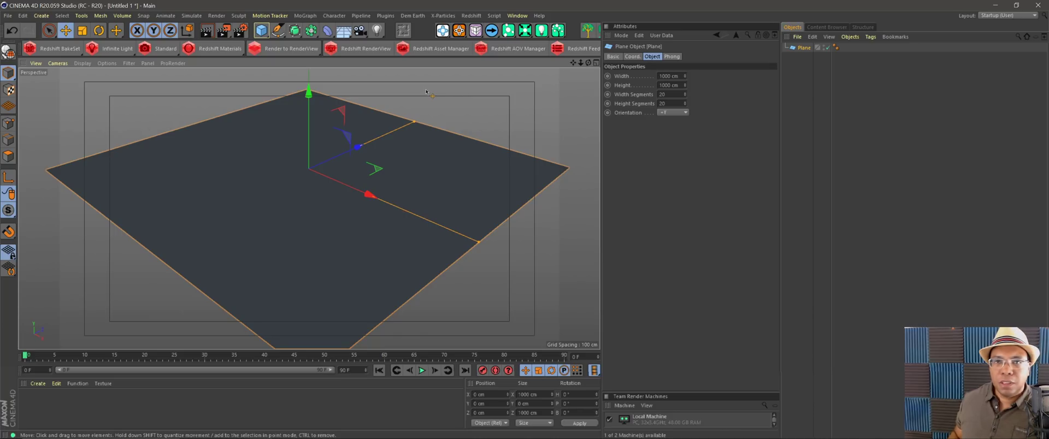
pyautogui.click(391, 20)
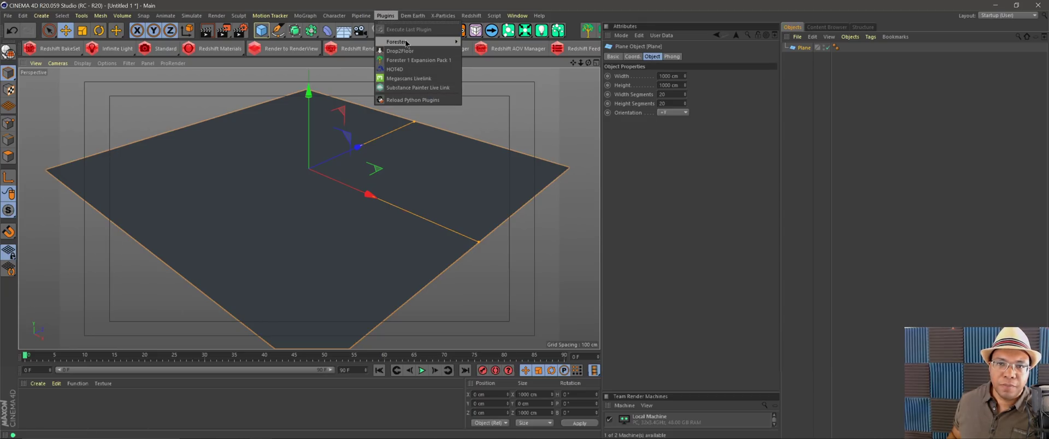
pyautogui.click(402, 69)
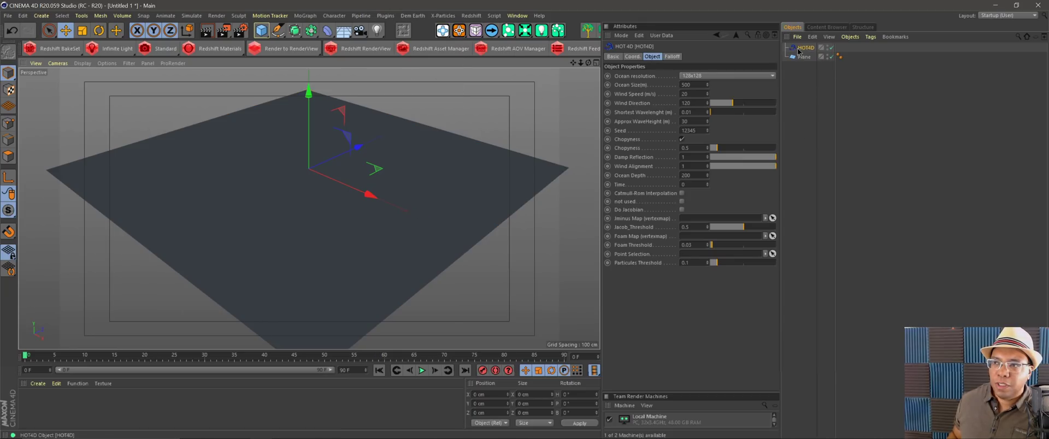
pyautogui.moveTo(807, 52); pyautogui.dragTo(808, 57)
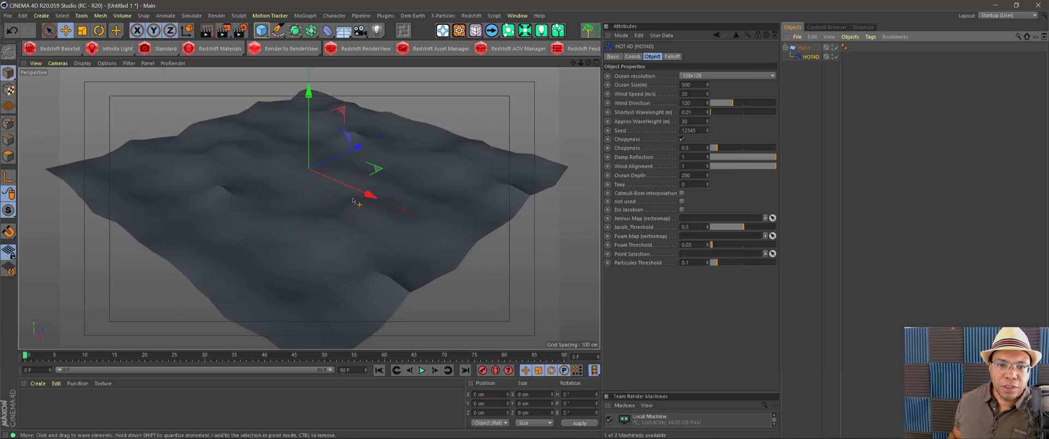
# Switch the viewport to Gouraud Shading (Lines) and set the plane's width and height segments to 300.
pyautogui.click(83, 62)
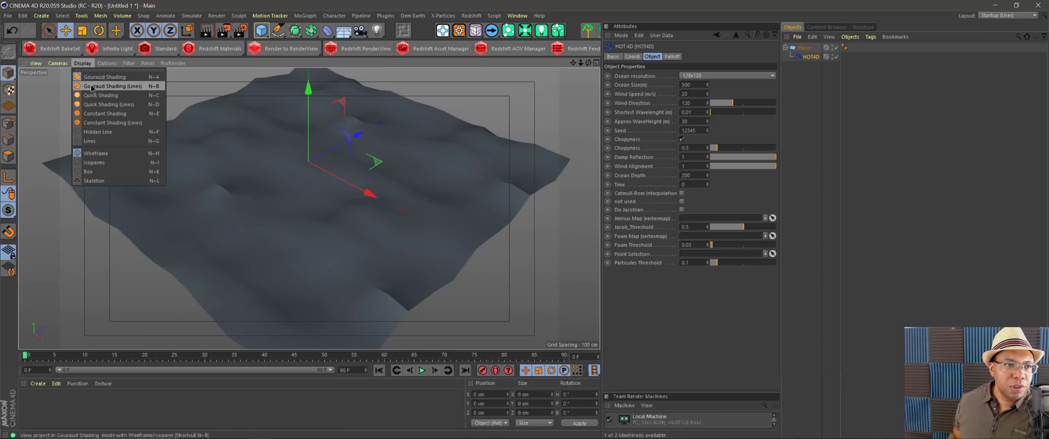
pyautogui.click(127, 86)
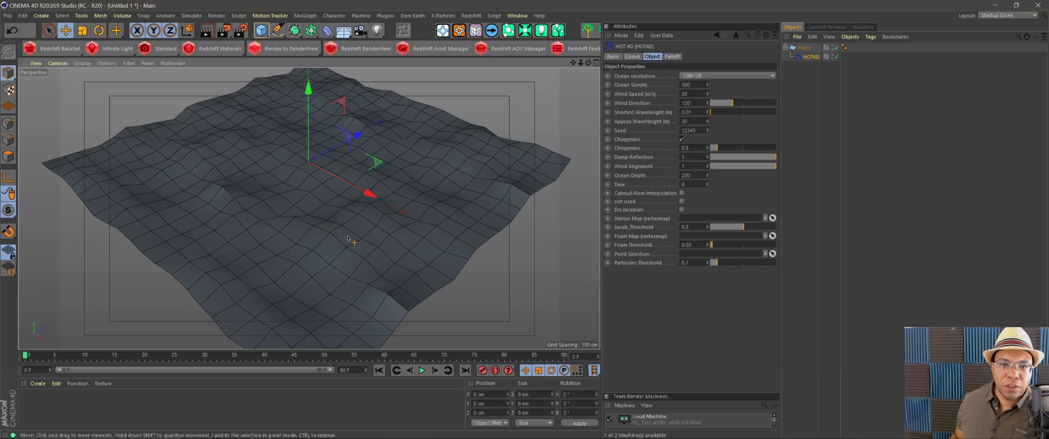
pyautogui.click(804, 47)
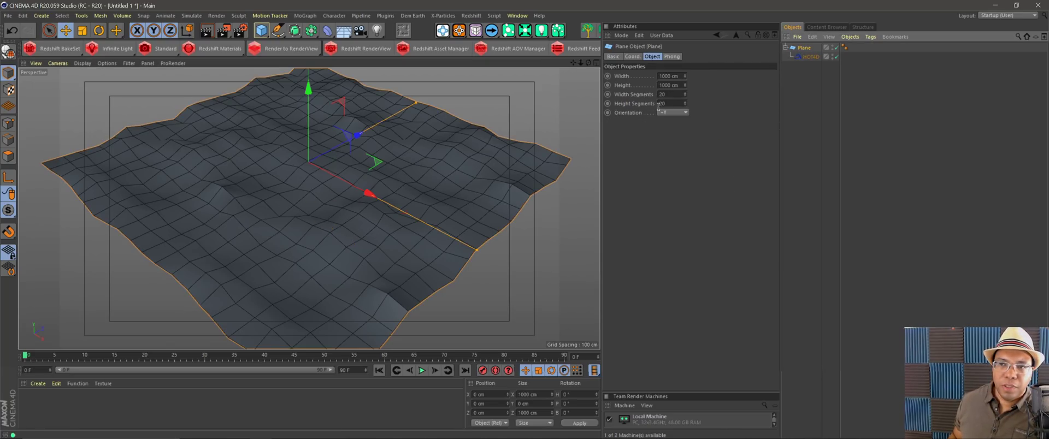
pyautogui.click(677, 94)
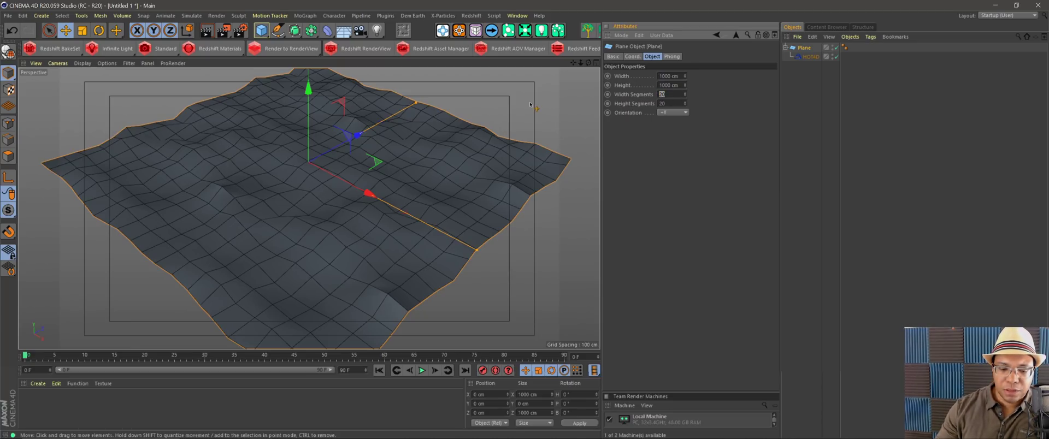
pyautogui.press('Tab')
pyautogui.write('3')
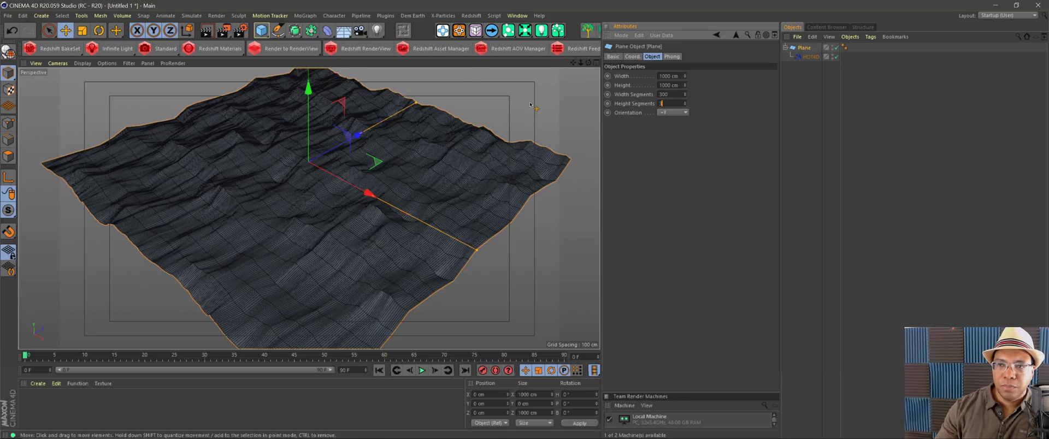
pyautogui.write('00')
pyautogui.press('Return')
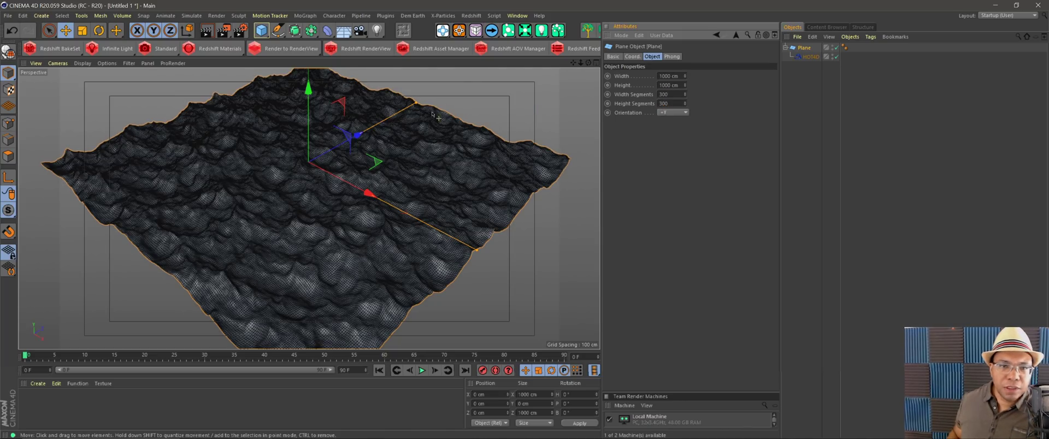
# Widen the attributes area and set the HOT4D deformer's ocean resolution to 512x512.
pyautogui.scroll(5, 322, 212)
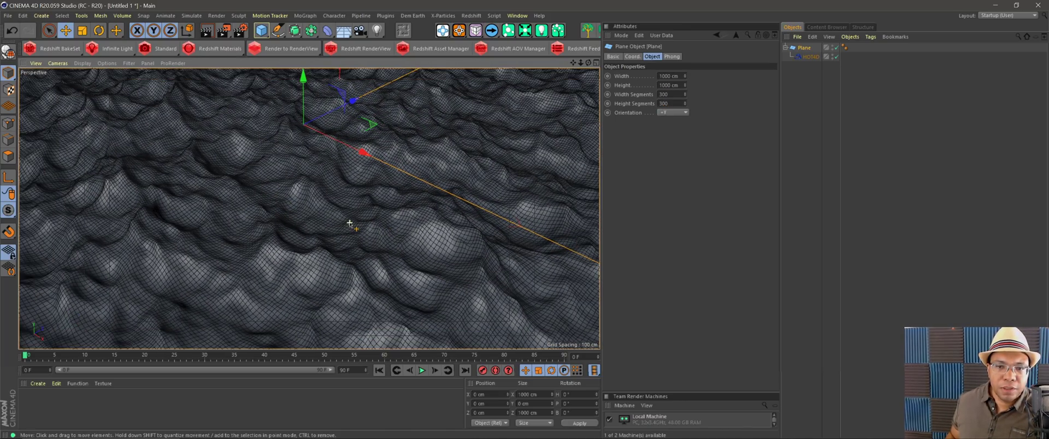
pyautogui.keyDown('alt'); pyautogui.moveTo(348, 222); pyautogui.dragTo(320, 210); pyautogui.keyUp('alt')
pyautogui.scroll(-5, 338, 205)
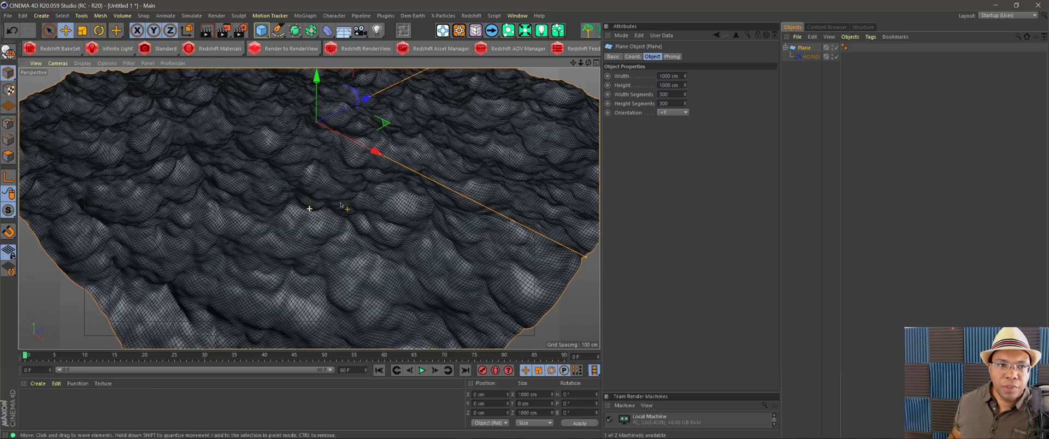
pyautogui.click(811, 57)
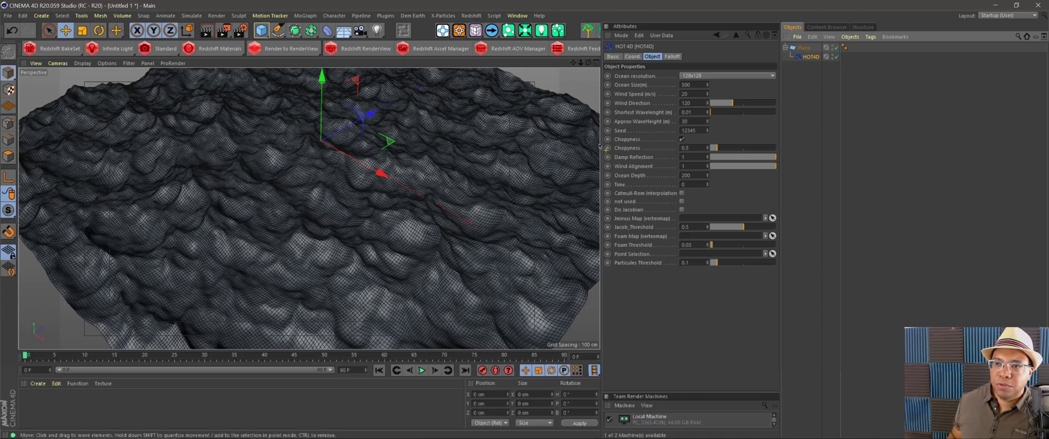
pyautogui.moveTo(601, 142); pyautogui.dragTo(538, 154)
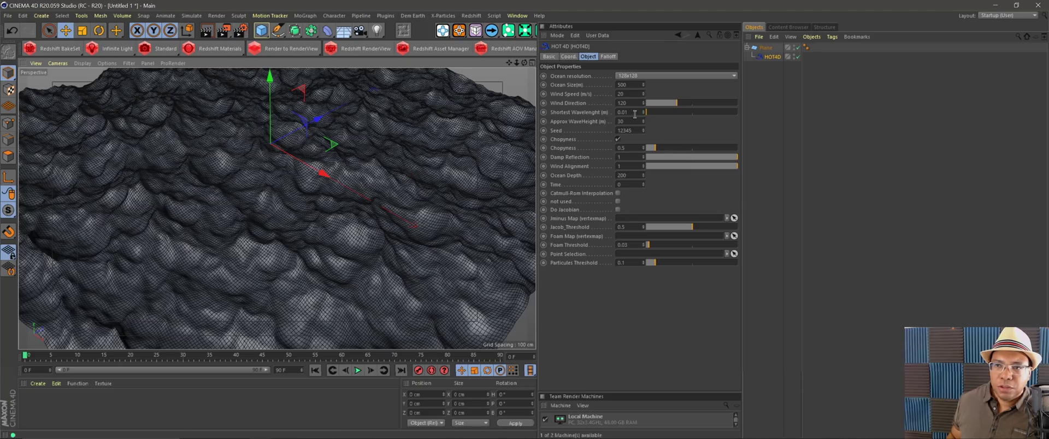
pyautogui.click(630, 77)
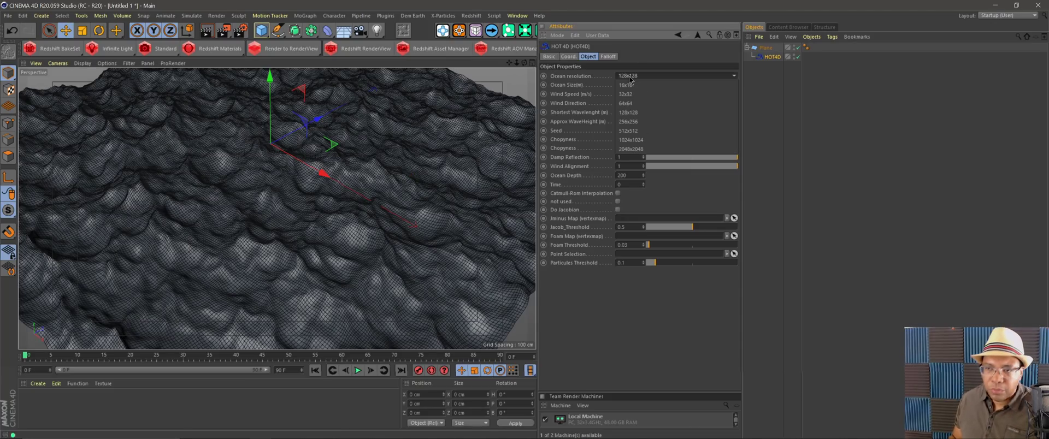
pyautogui.click(646, 126)
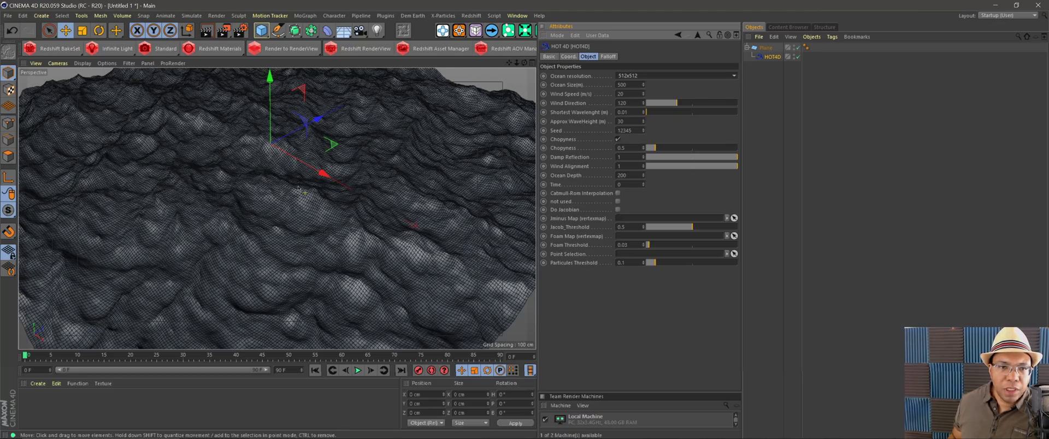
# Try an ocean size of 177 m on the HOT4D deformer, and undo the change.
pyautogui.keyDown('alt'); pyautogui.moveTo(374, 238); pyautogui.dragTo(293, 213); pyautogui.keyUp('alt')
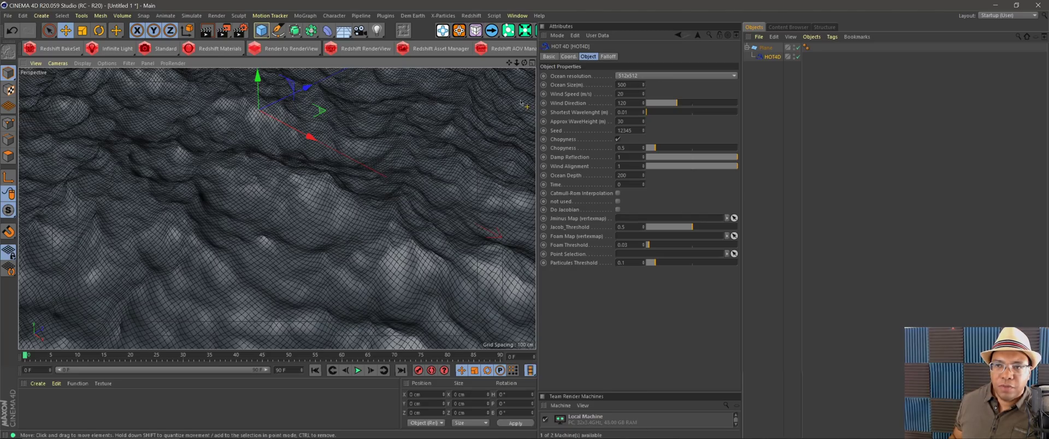
pyautogui.keyDown('alt'); pyautogui.moveTo(431, 197); pyautogui.dragTo(492, 164); pyautogui.keyUp('alt')
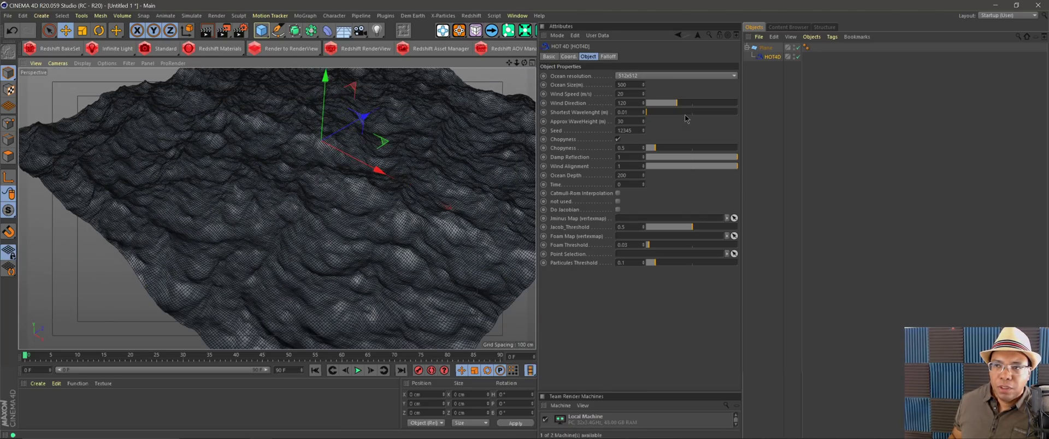
pyautogui.moveTo(644, 87); pyautogui.dragTo(660, 219)
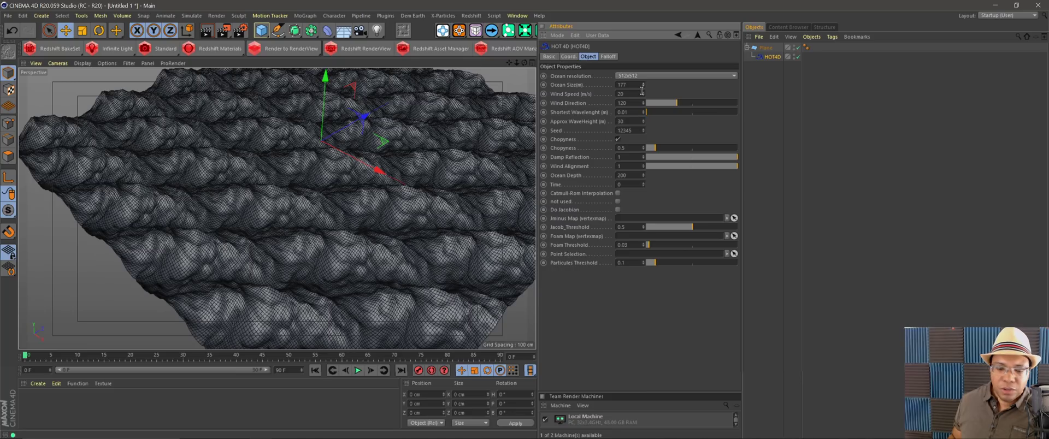
pyautogui.hotkey('ctrl', 'z')
# Set the HOT4D deformer's shortest wavelength to 1.2 m.
pyautogui.keyDown('alt'); pyautogui.moveTo(406, 213); pyautogui.dragTo(486, 188); pyautogui.keyUp('alt')
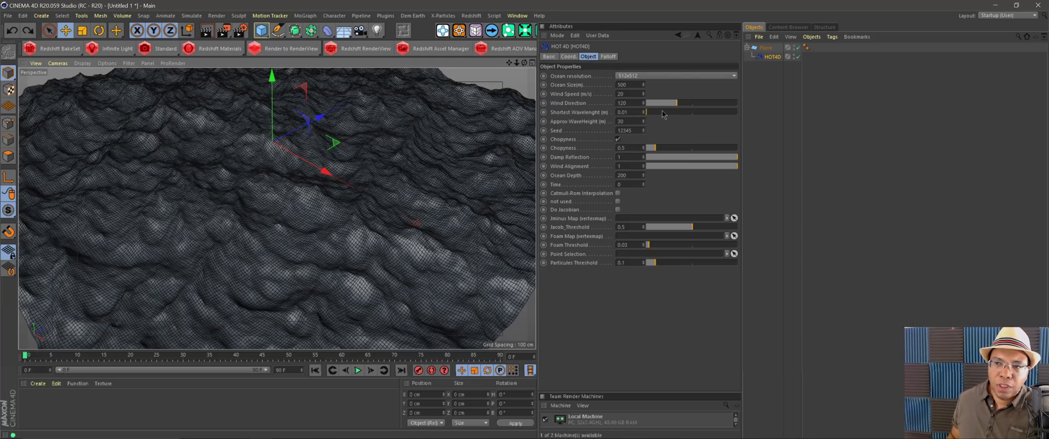
pyautogui.moveTo(648, 113); pyautogui.dragTo(682, 115)
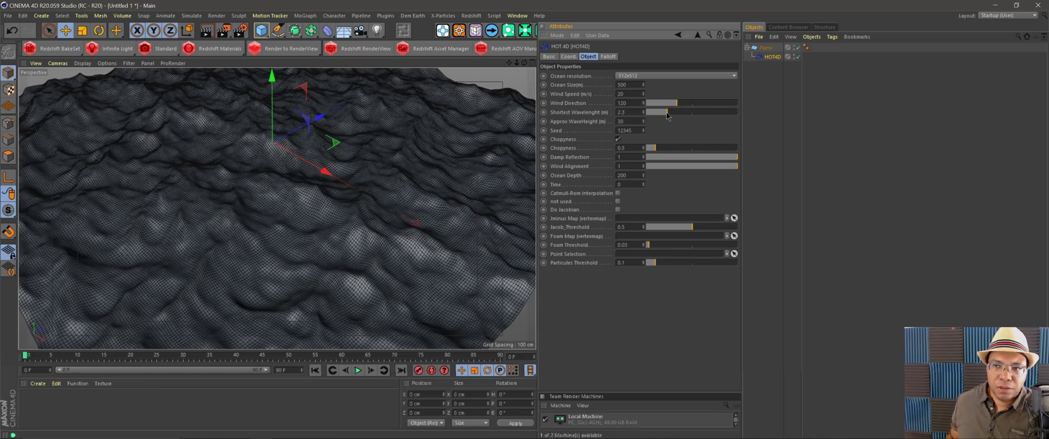
pyautogui.moveTo(659, 111); pyautogui.dragTo(656, 112)
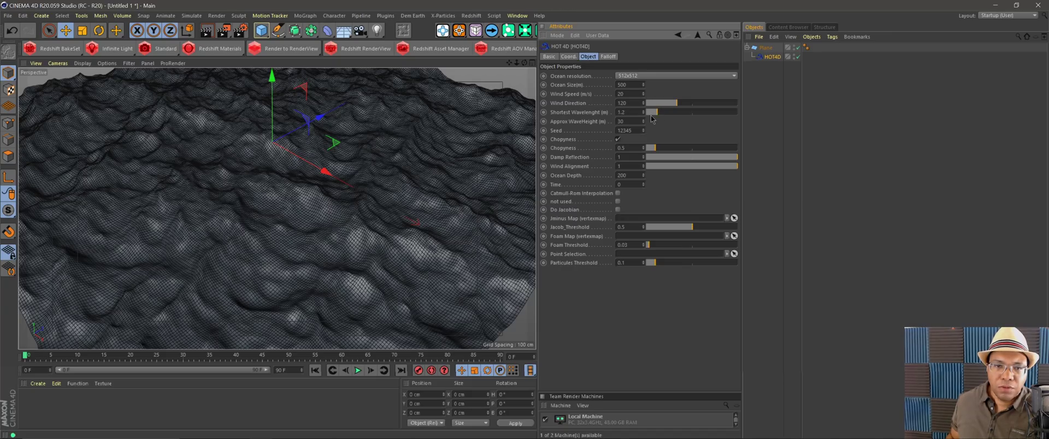
# Set the ocean's approximate wave height to 20 m and its choppiness to 1.
pyautogui.scroll(-2, 344, 175)
pyautogui.scroll(1, 346, 176)
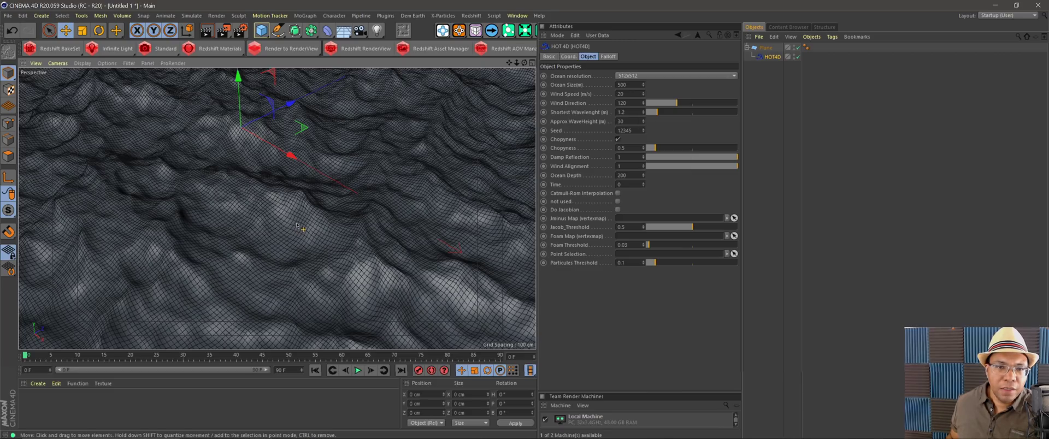
pyautogui.scroll(4, 300, 210)
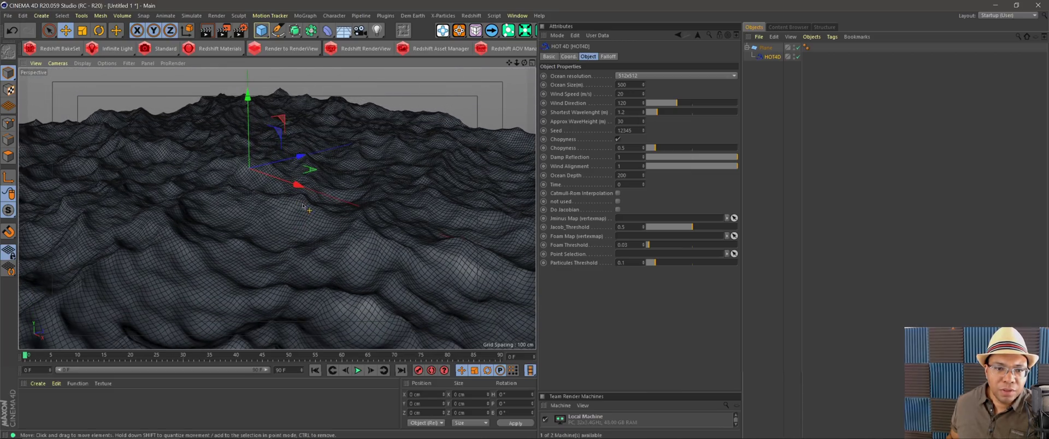
pyautogui.scroll(2, 303, 206)
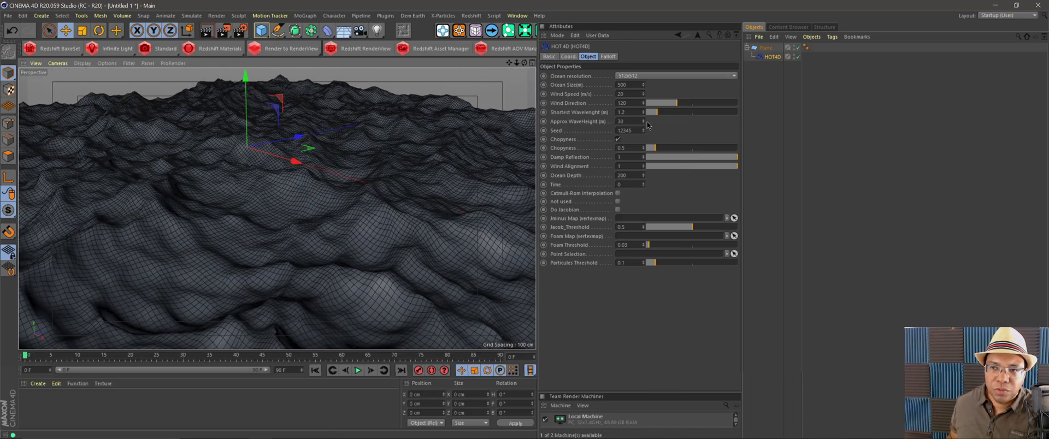
pyautogui.moveTo(644, 122); pyautogui.dragTo(649, 127)
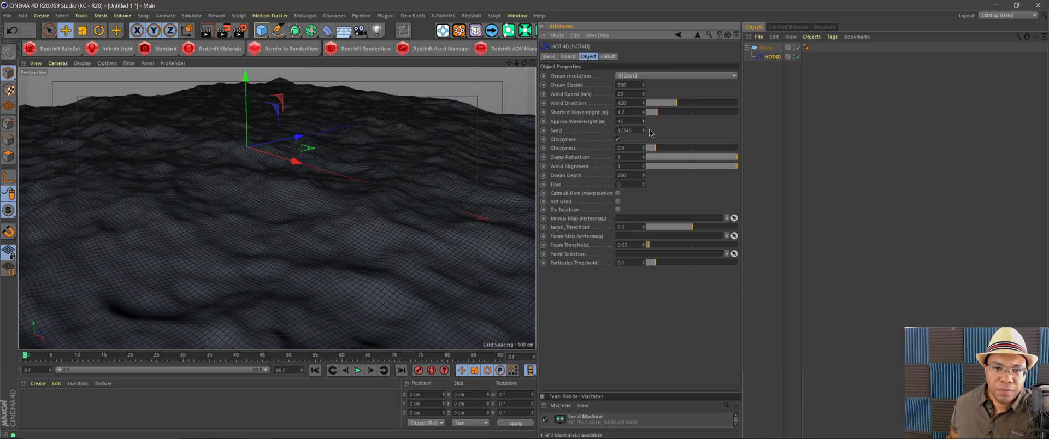
pyautogui.write('20')
pyautogui.press('Return')
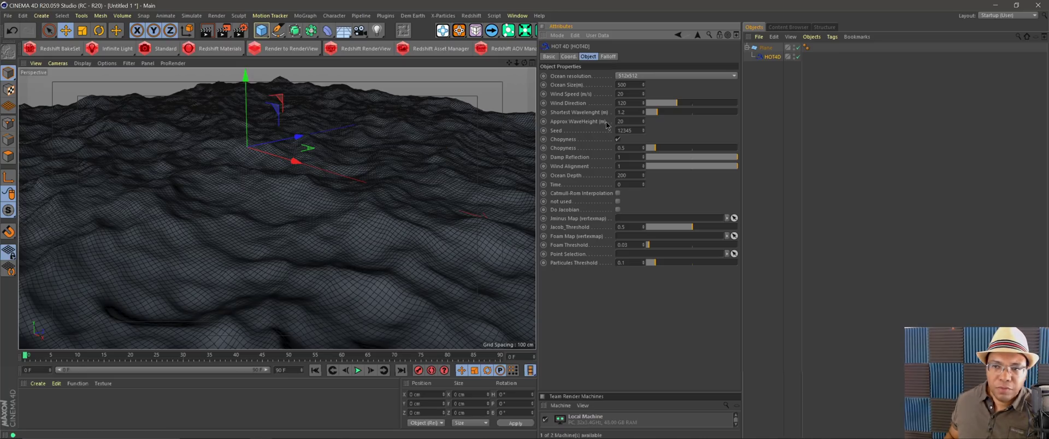
pyautogui.moveTo(645, 147)
pyautogui.mouseDown()
pyautogui.moveTo(735, 156)
pyautogui.moveTo(650, 146)
pyautogui.moveTo(664, 148)
pyautogui.mouseUp()
pyautogui.keyDown('alt'); pyautogui.moveTo(371, 188); pyautogui.dragTo(376, 210); pyautogui.keyUp('alt')
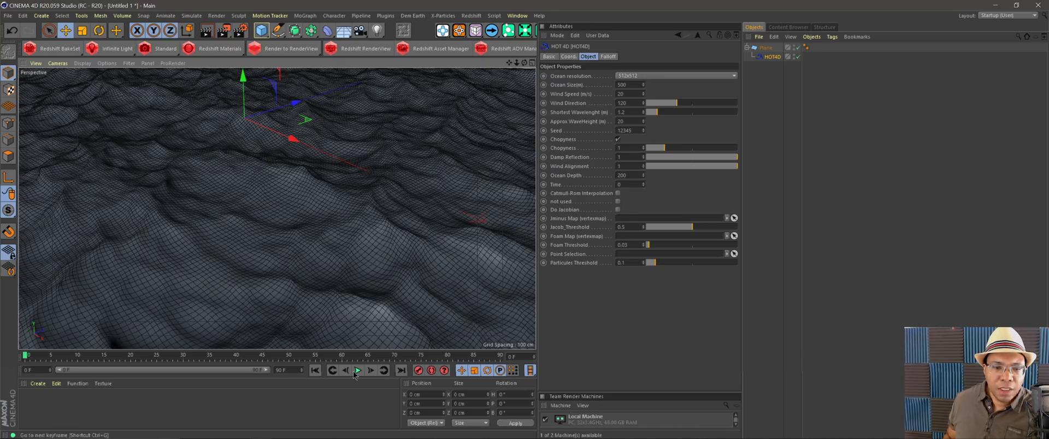
# Extend the timeline's end to frame 1000 and stretch the preview range to cover its full length.
pyautogui.click(295, 367)
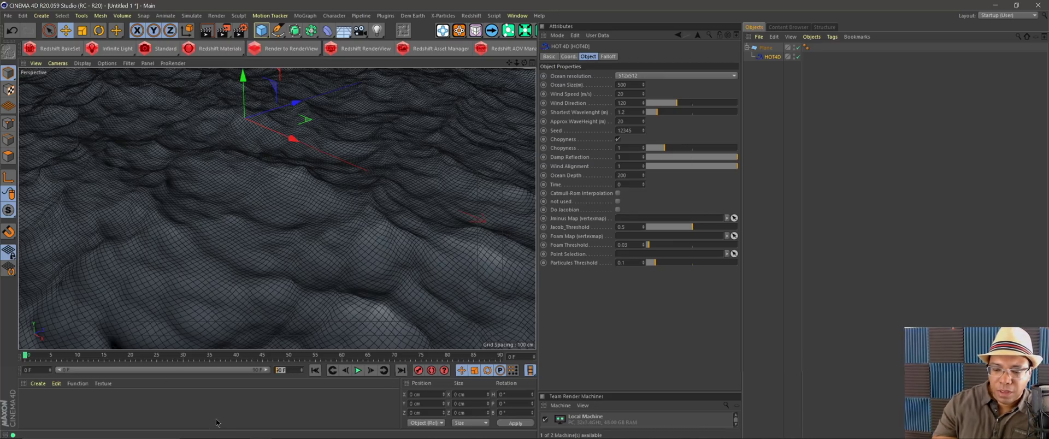
pyautogui.press('Return')
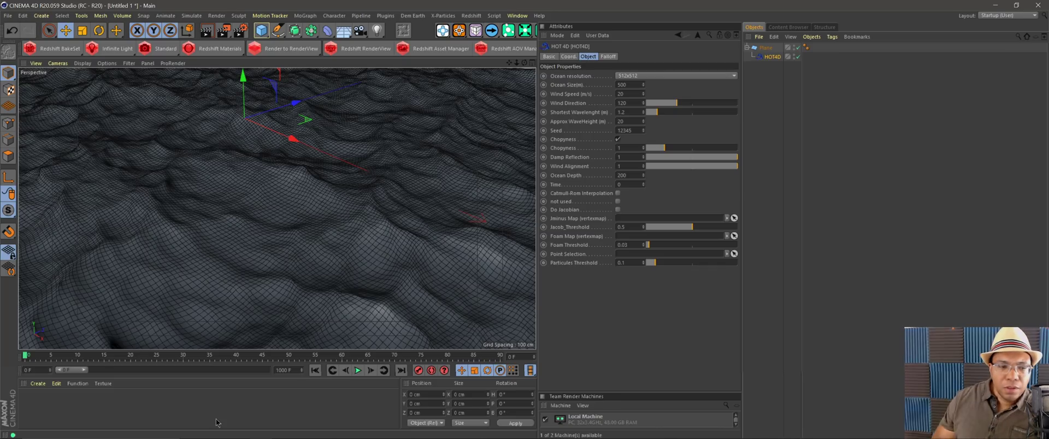
pyautogui.moveTo(87, 369); pyautogui.dragTo(306, 377)
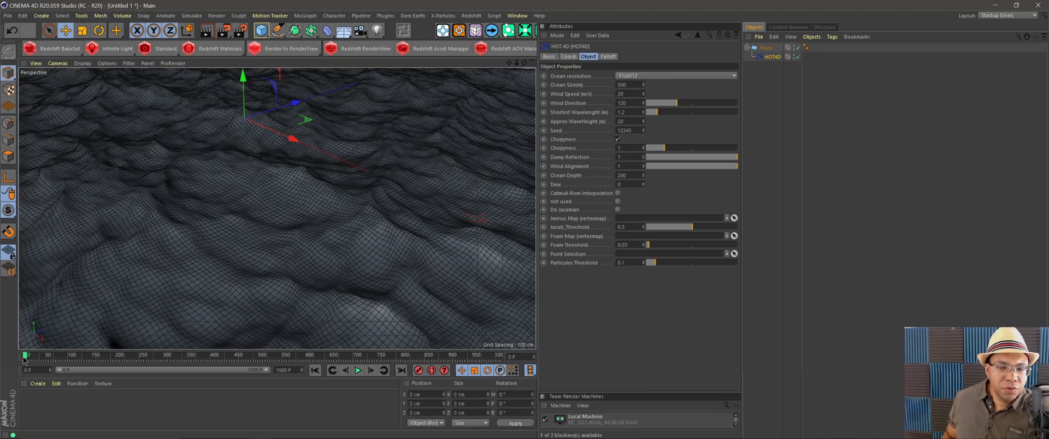
# Keyframe the HOT4D deformer's Time at 0 on frame 0 and at 106 on frame 1000.
pyautogui.keyDown('ctrl'); pyautogui.click(544, 185); pyautogui.keyUp('ctrl')
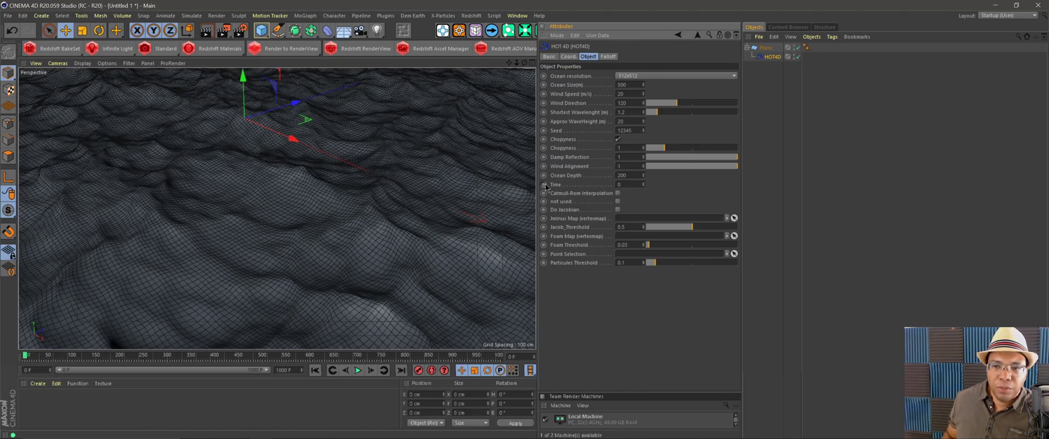
pyautogui.click(401, 371)
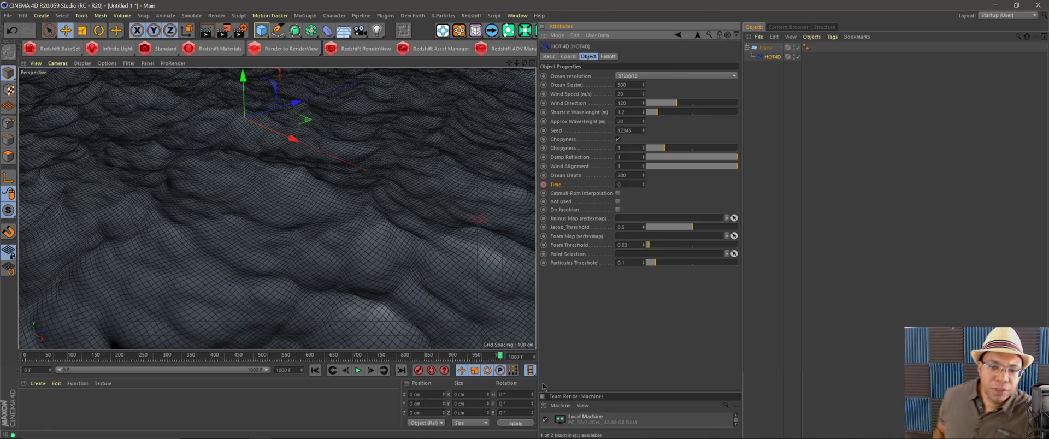
pyautogui.moveTo(645, 191); pyautogui.dragTo(646, 174)
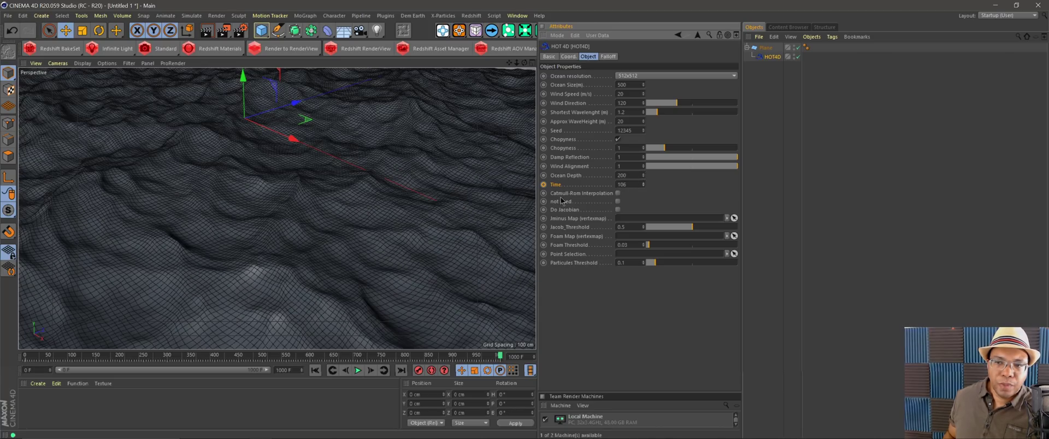
# Play the ocean animation from the first frame to check the wave speed.
pyautogui.click(315, 371)
pyautogui.click(361, 373)
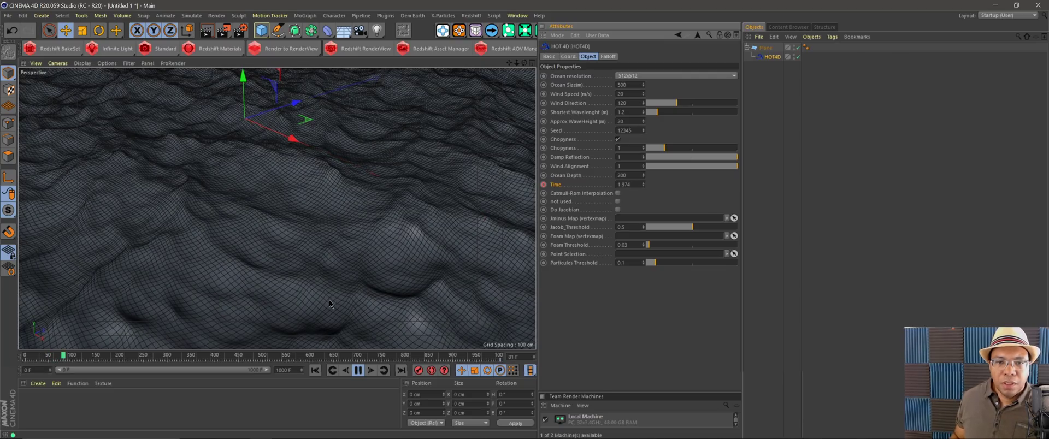
pyautogui.click(360, 372)
# Set the HOT4D Time keyframe at frame 1000 to 125 and preview the animation from the first frame.
pyautogui.click(401, 370)
pyautogui.click(628, 184)
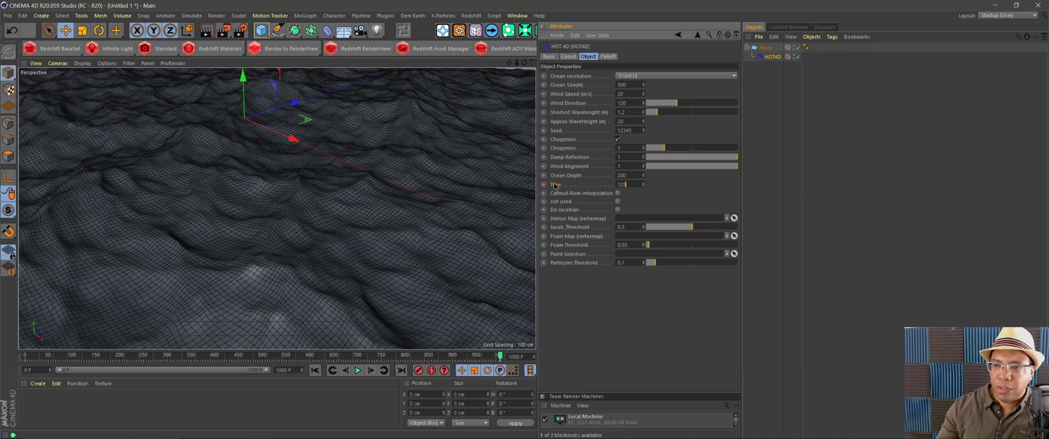
pyautogui.press('Return')
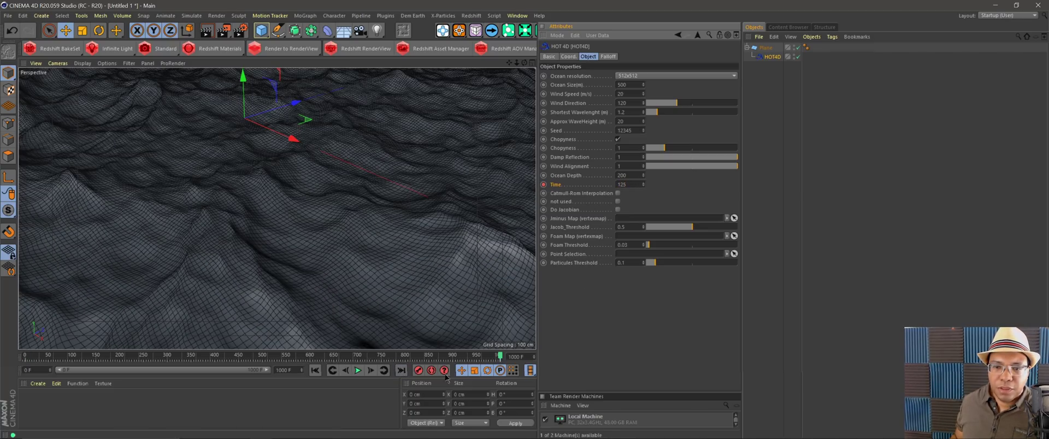
pyautogui.click(318, 371)
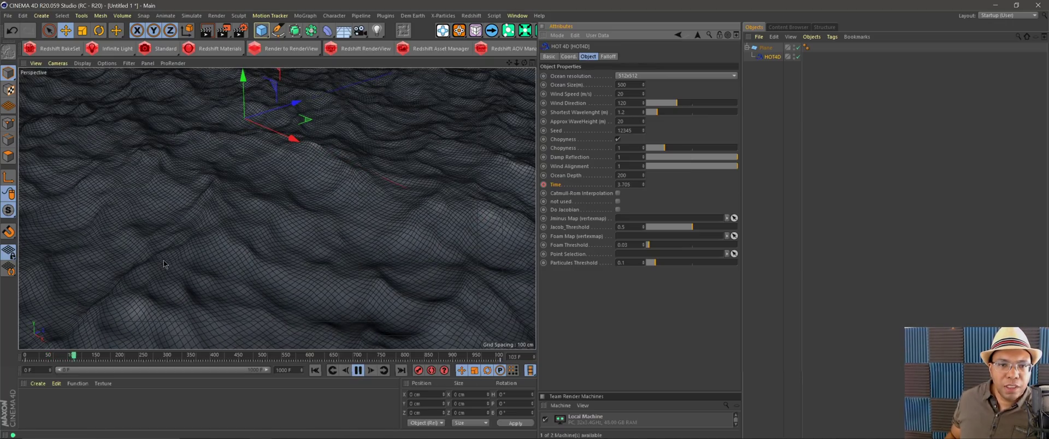
pyautogui.click(358, 370)
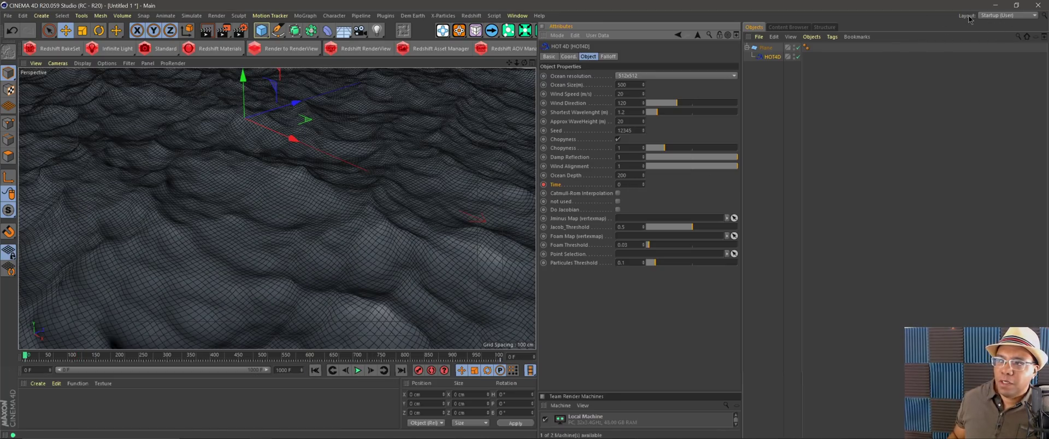
# Switch to the Animate layout and set the HOT4D Time keyframes to linear interpolation.
pyautogui.click(997, 16)
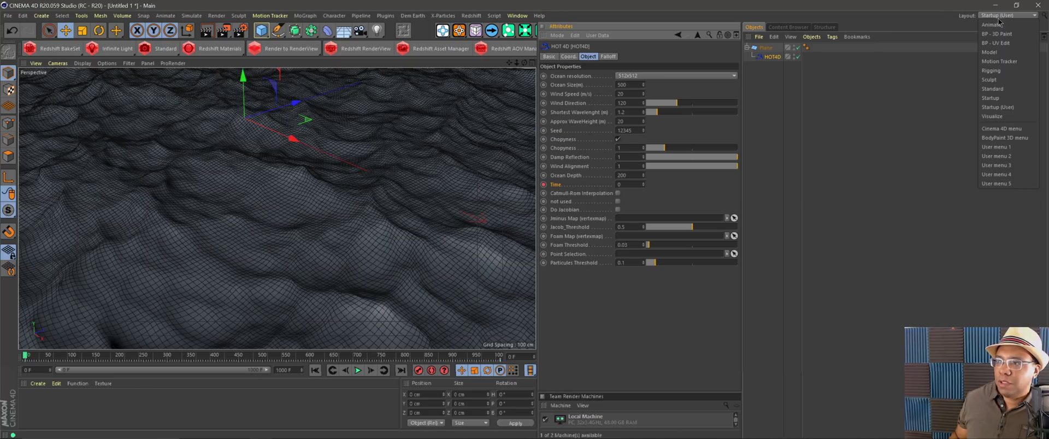
pyautogui.click(992, 25)
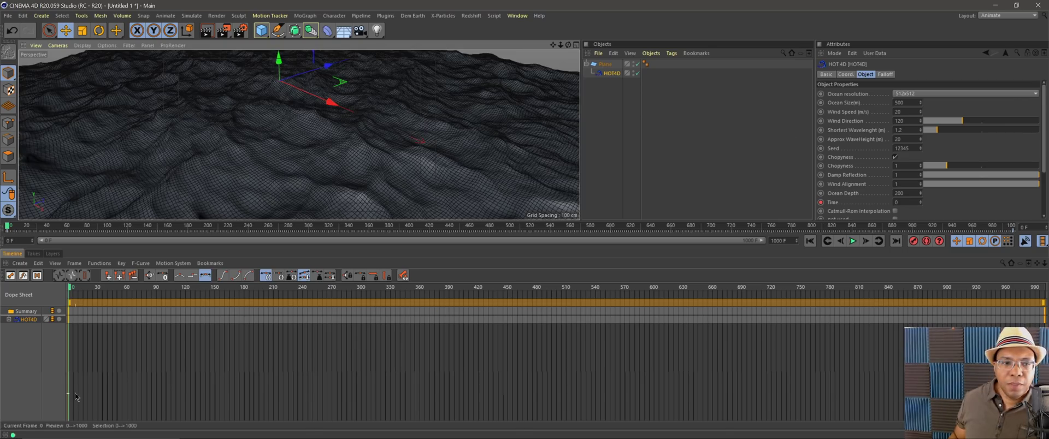
pyautogui.click(181, 361)
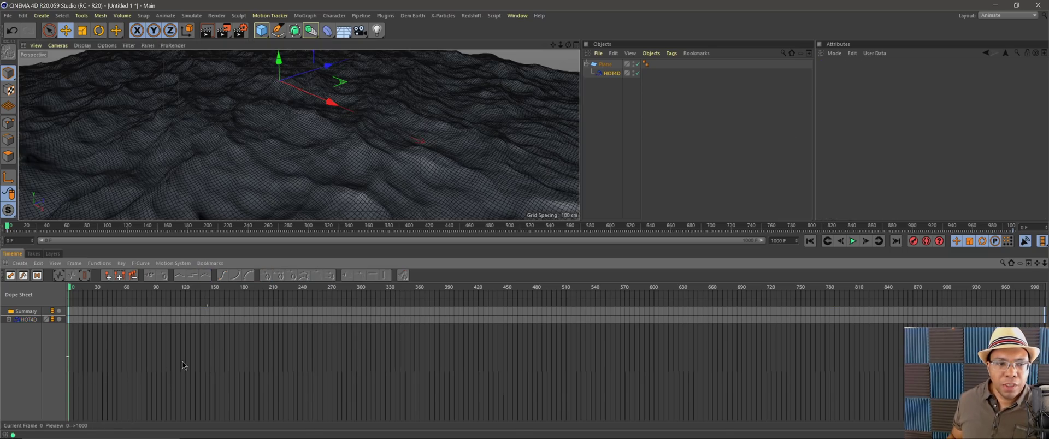
pyautogui.click(28, 321)
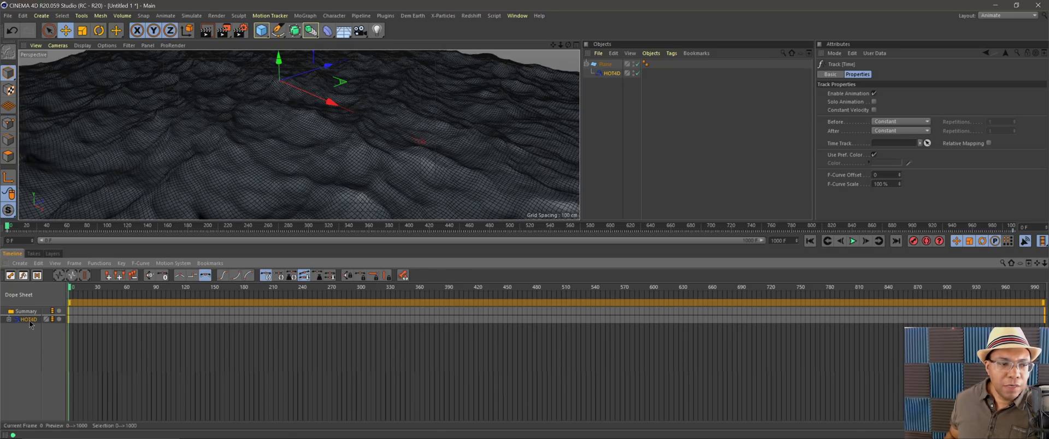
pyautogui.click(180, 275)
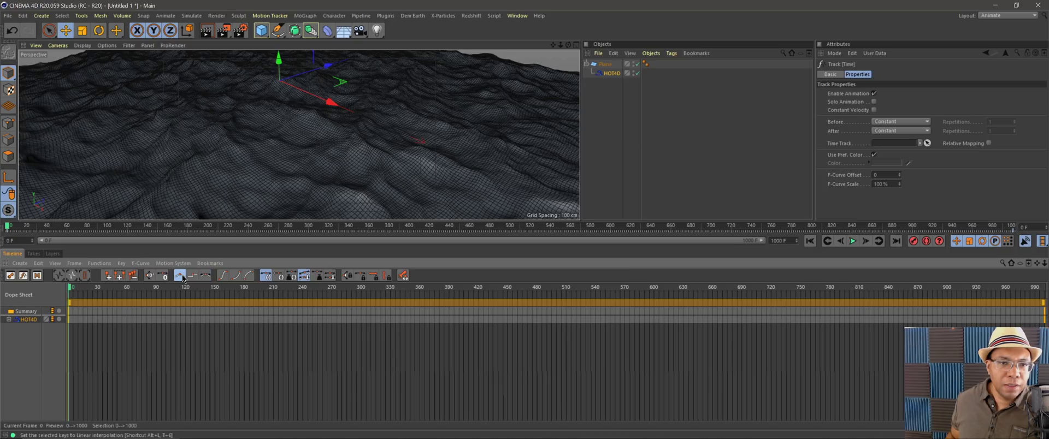
# Play the animation to check its constant wave speed, and return to the Startup (User) layout.
pyautogui.click(853, 241)
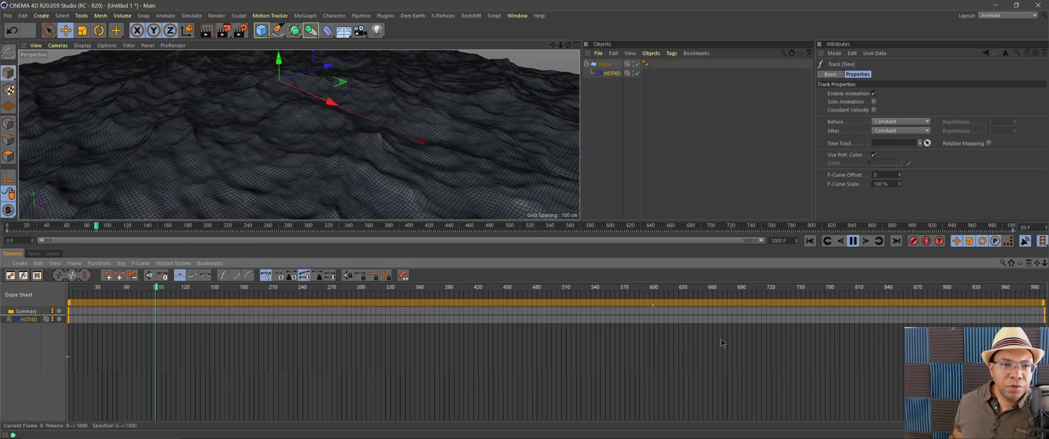
pyautogui.click(810, 241)
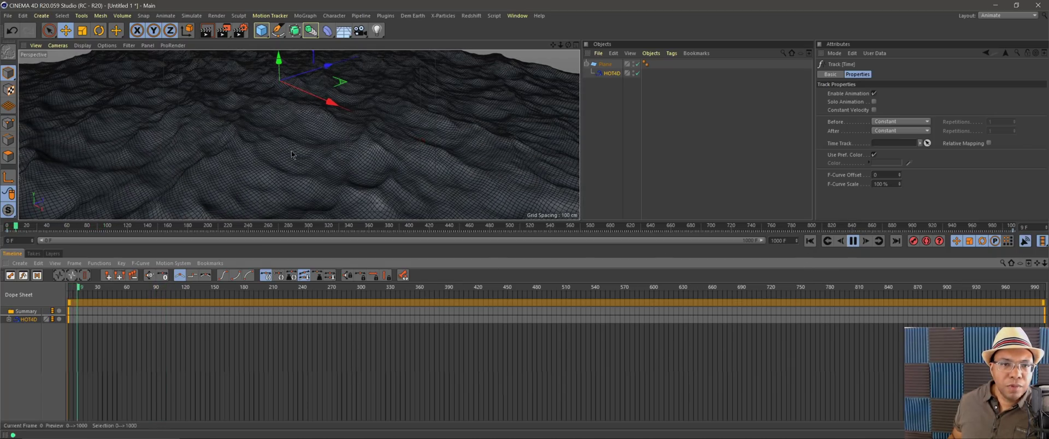
pyautogui.click(852, 241)
pyautogui.click(993, 16)
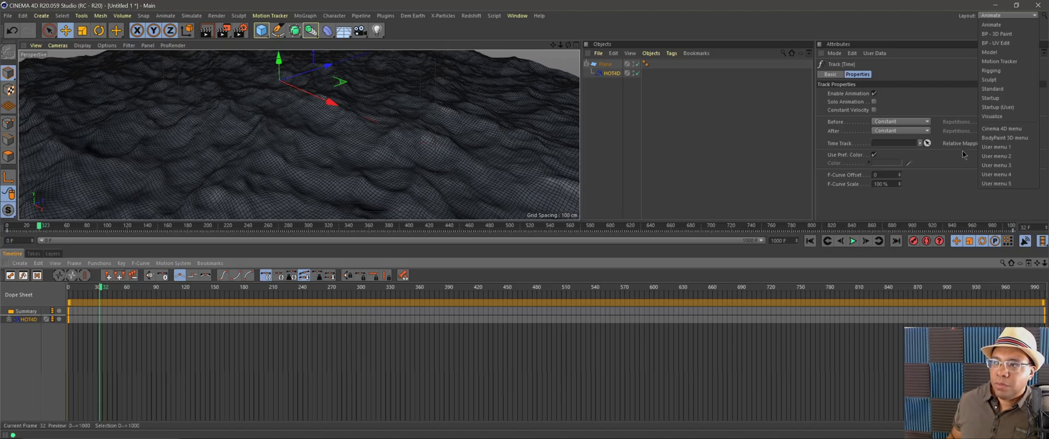
pyautogui.click(998, 107)
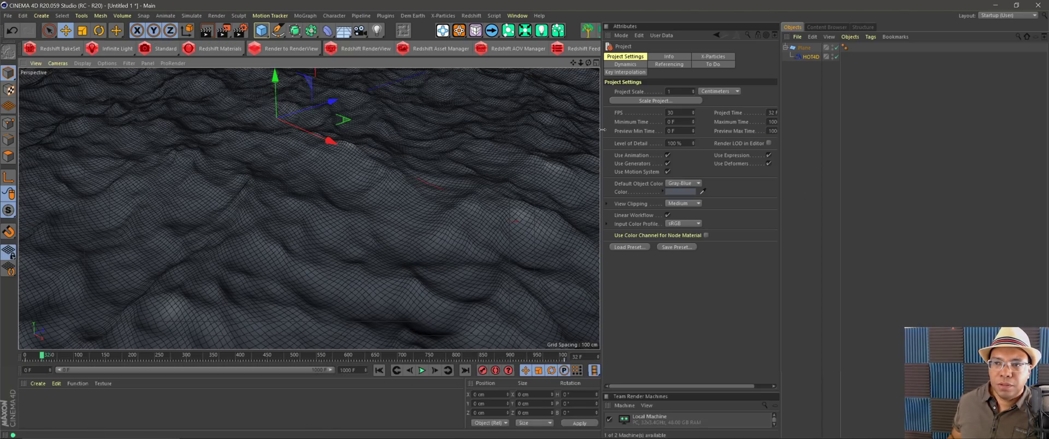
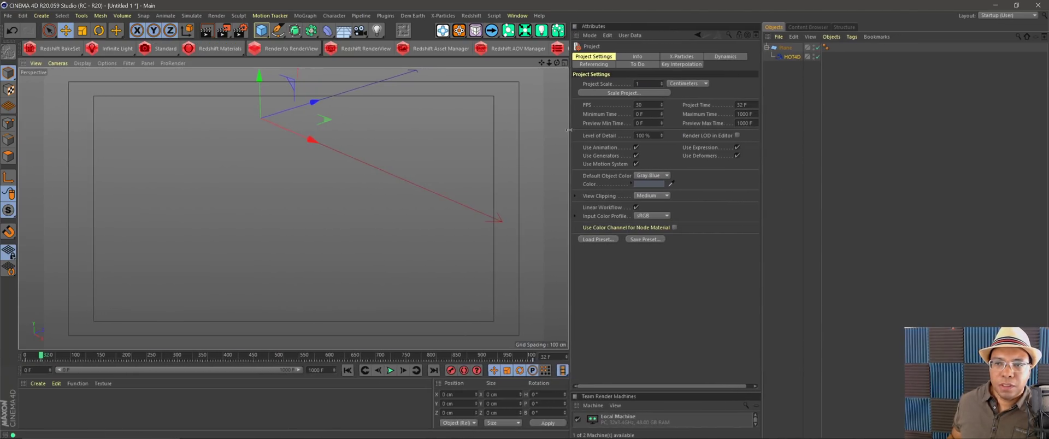
# Make the plane an editable polygon object and expand its hierarchy to reveal the HOT4D deformer.
pyautogui.click(787, 48)
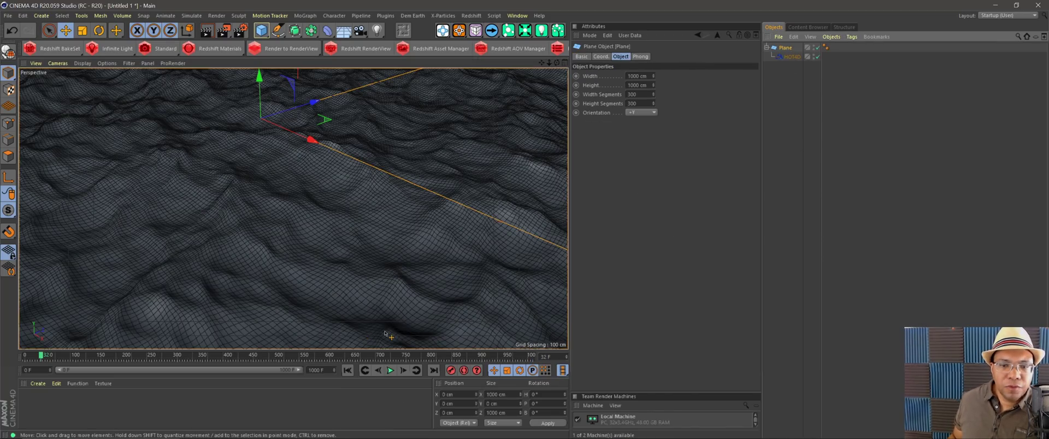
pyautogui.keyDown('alt'); pyautogui.moveTo(357, 314); pyautogui.dragTo(335, 274); pyautogui.keyUp('alt')
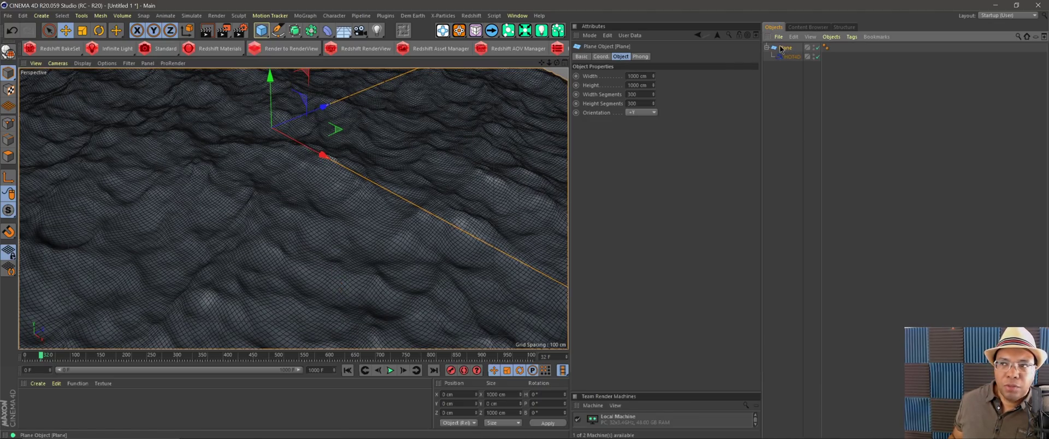
pyautogui.press('c')
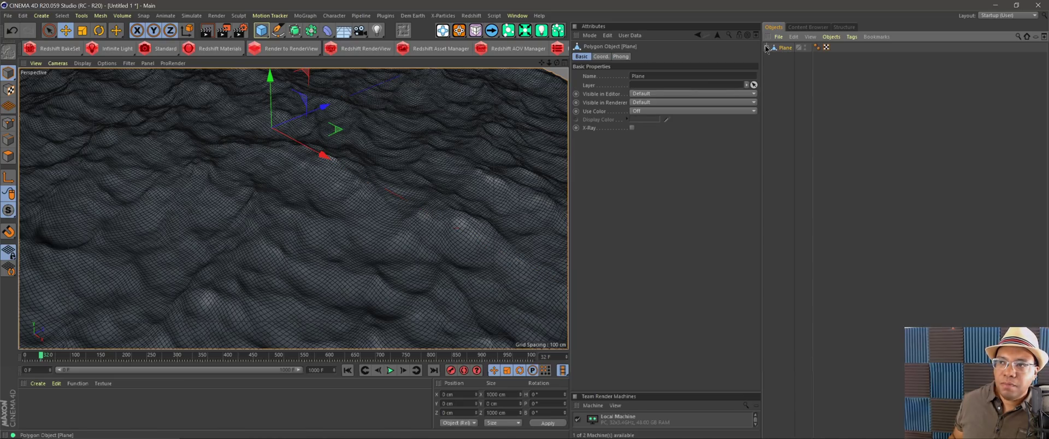
pyautogui.click(765, 47)
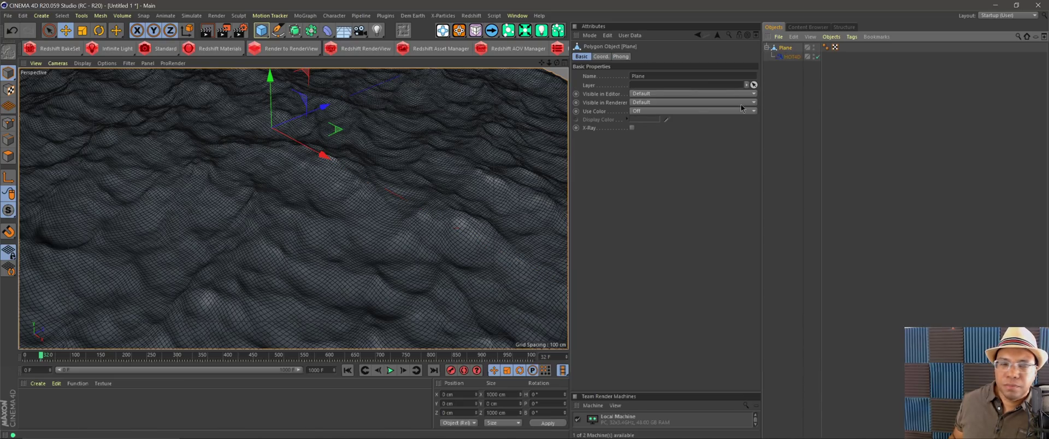
# In point mode, create a vertex map on the plane by setting its vertex weight to 0% in Set mode.
pyautogui.click(7, 124)
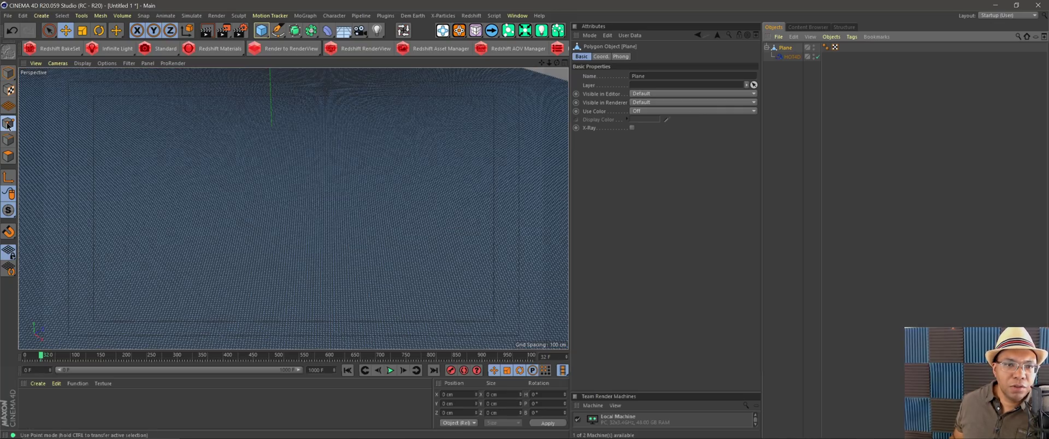
pyautogui.keyDown('alt'); pyautogui.moveTo(296, 248); pyautogui.dragTo(342, 199); pyautogui.keyUp('alt')
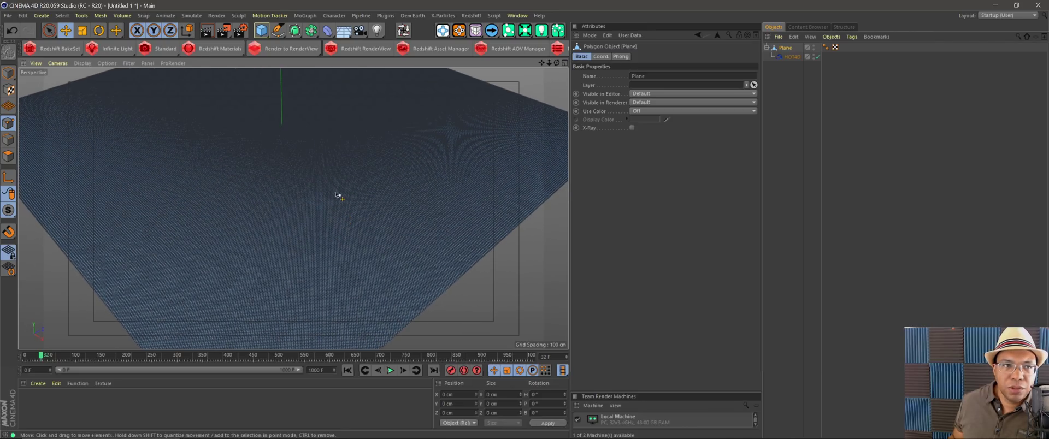
pyautogui.click(64, 16)
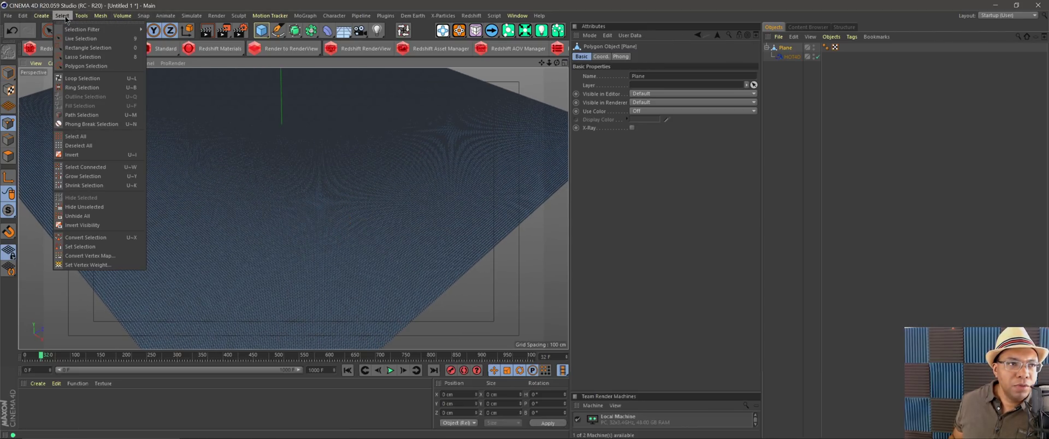
pyautogui.click(81, 266)
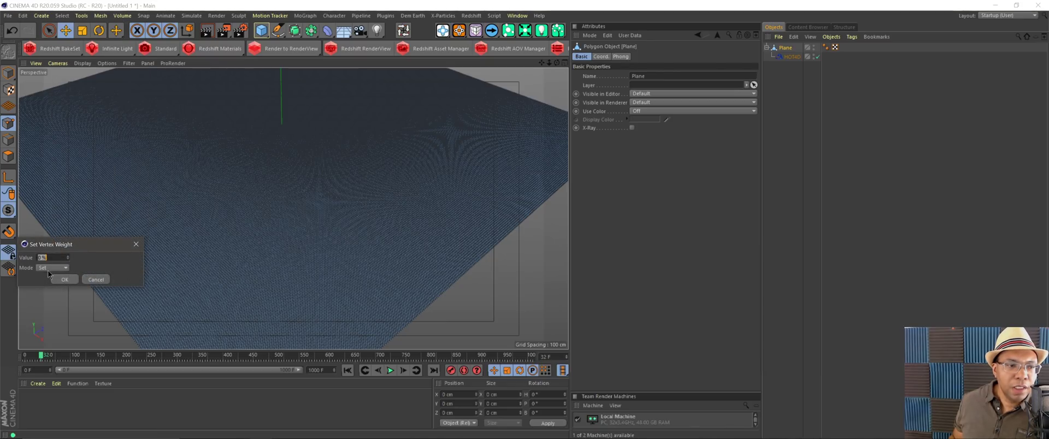
pyautogui.moveTo(65, 247); pyautogui.dragTo(340, 145)
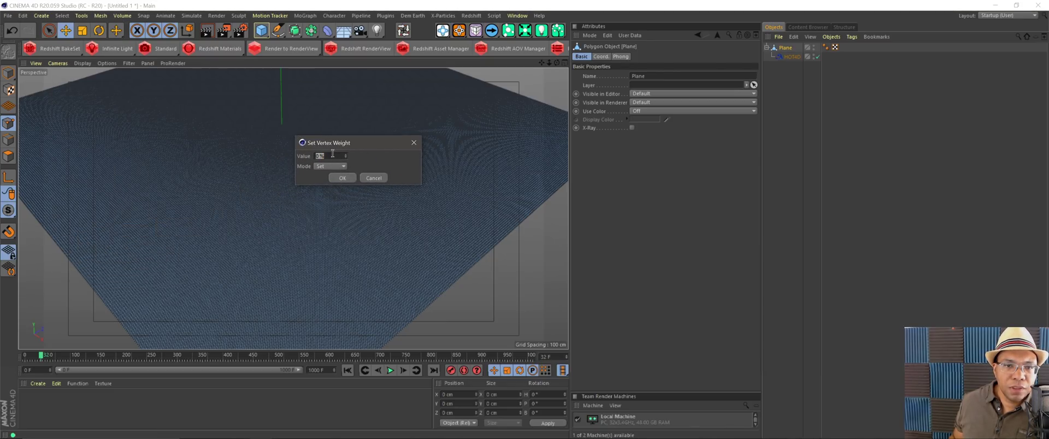
pyautogui.click(340, 178)
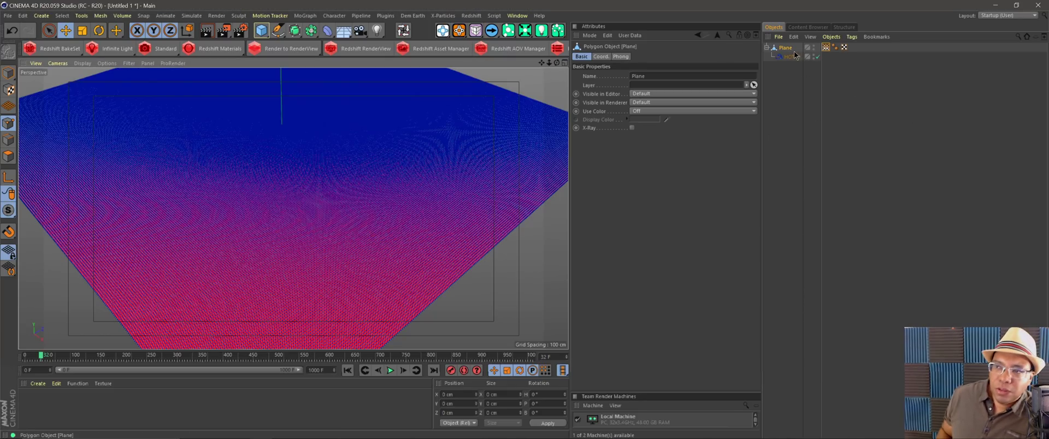
# Rename the plane's vertex map tag as JMinus Vertex Map.
pyautogui.click(825, 48)
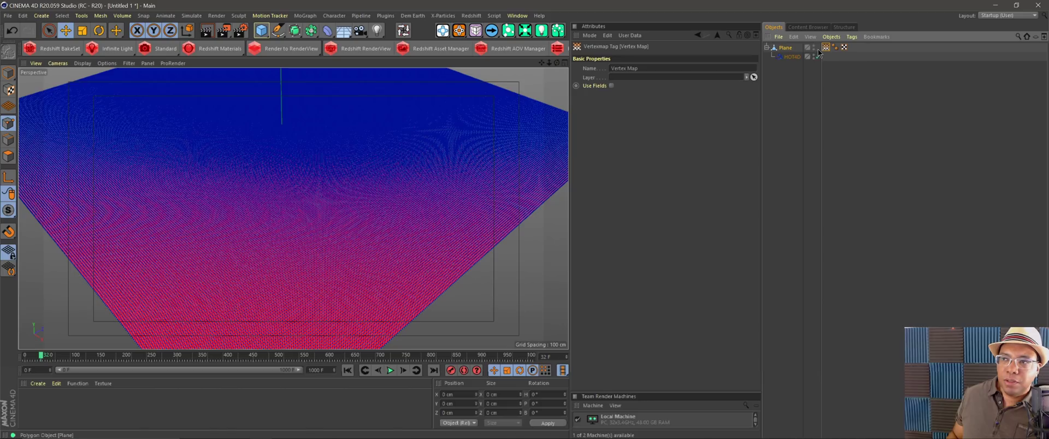
pyautogui.click(792, 57)
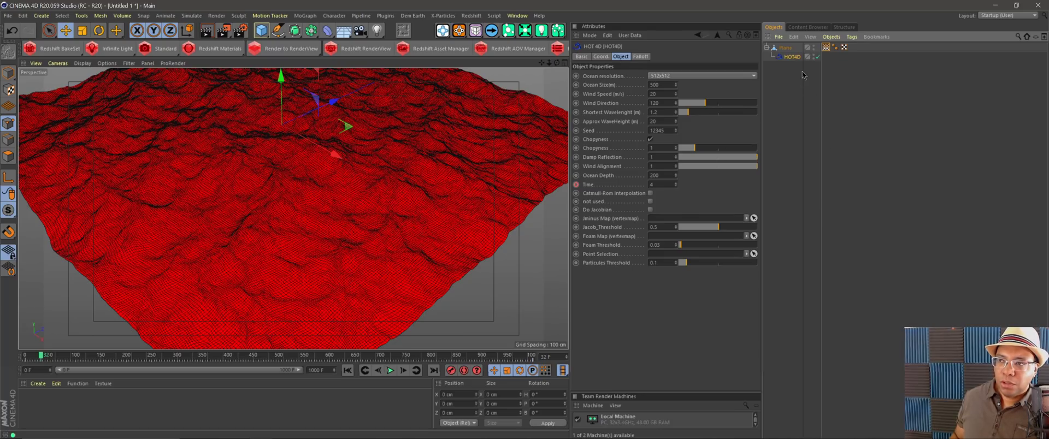
pyautogui.click(826, 47)
pyautogui.click(610, 67)
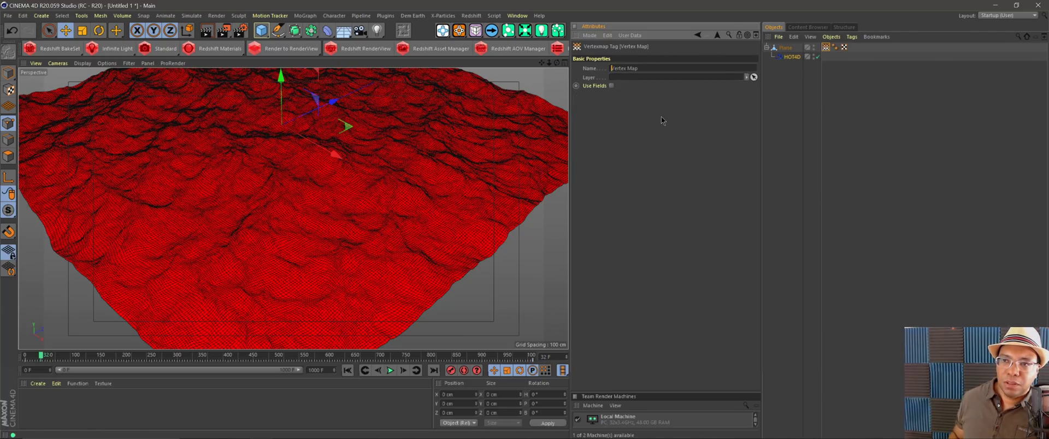
pyautogui.write('JM')
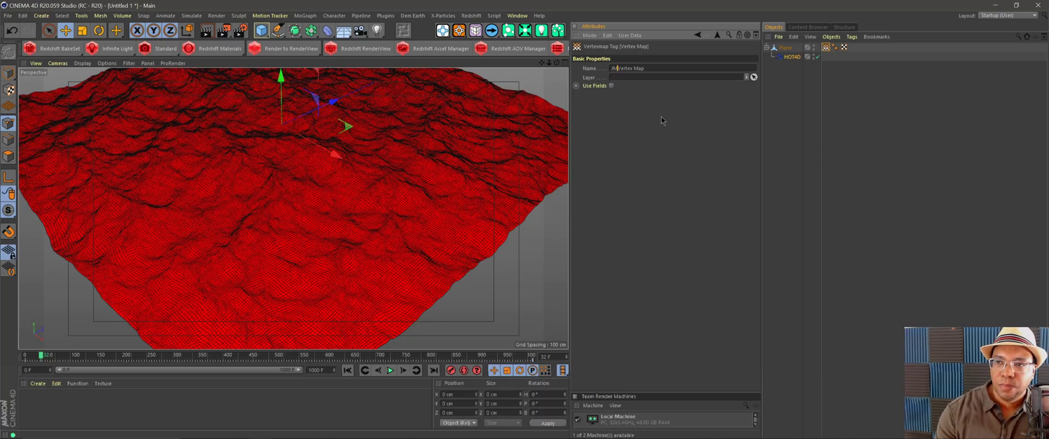
pyautogui.write('inus')
pyautogui.press('Return')
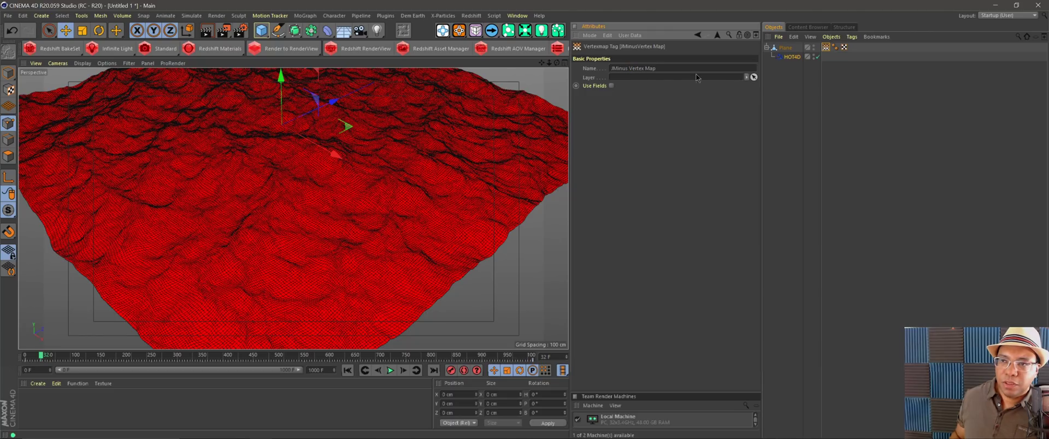
# Create a second vertex map on the plane with the Set Vertex Weight command.
pyautogui.click(787, 48)
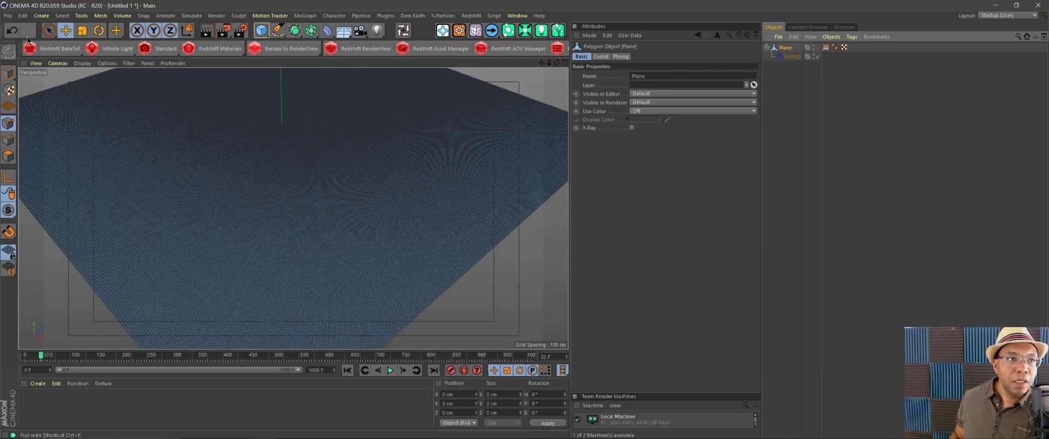
pyautogui.click(64, 16)
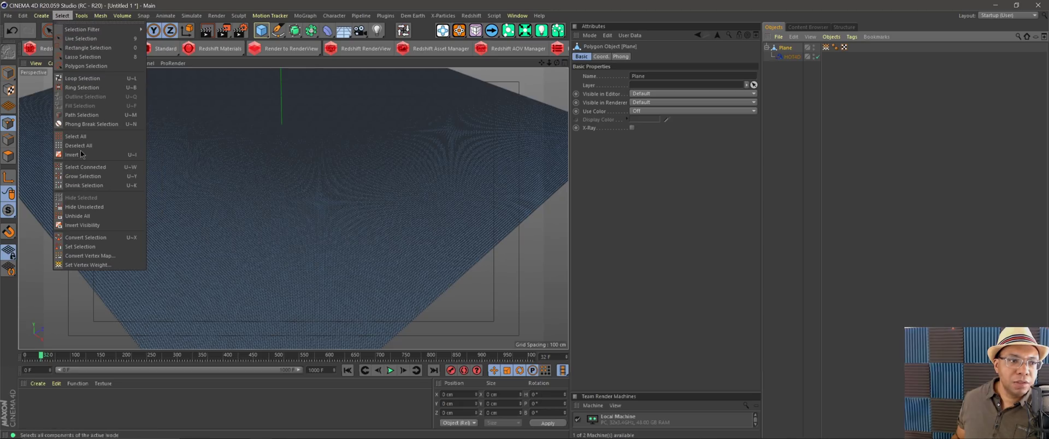
pyautogui.click(81, 265)
pyautogui.moveTo(54, 248); pyautogui.dragTo(319, 130)
pyautogui.click(334, 161)
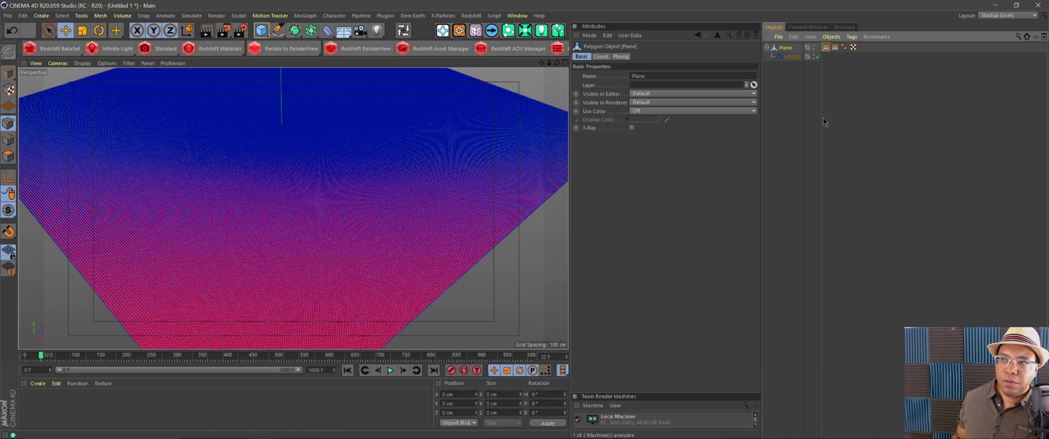
# Rename the plane's new vertex map tag as FOAM Vertex Map.
pyautogui.click(826, 48)
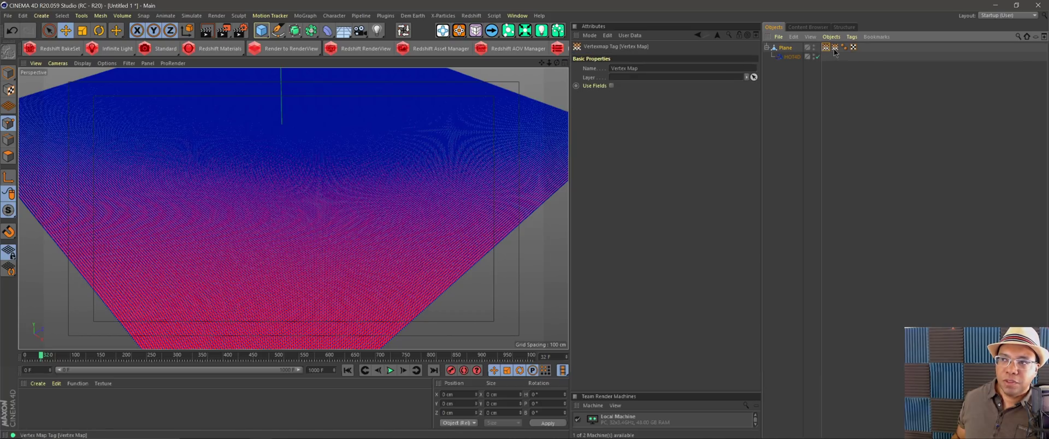
pyautogui.click(609, 68)
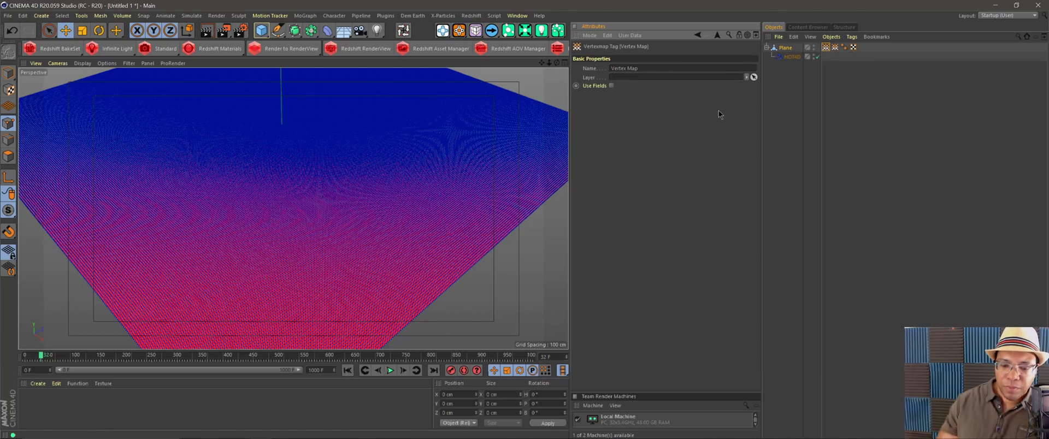
pyautogui.write('FOAM')
pyautogui.press('Return')
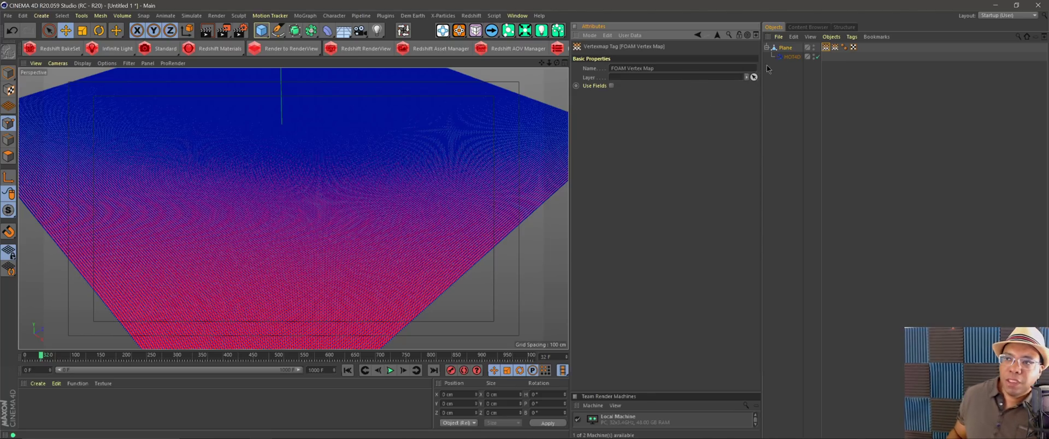
# Assign FOAM Vertex Map and JMinus Vertex Map to the HOT4D deformer's Foam Map and Jminus Map fields.
pyautogui.click(791, 56)
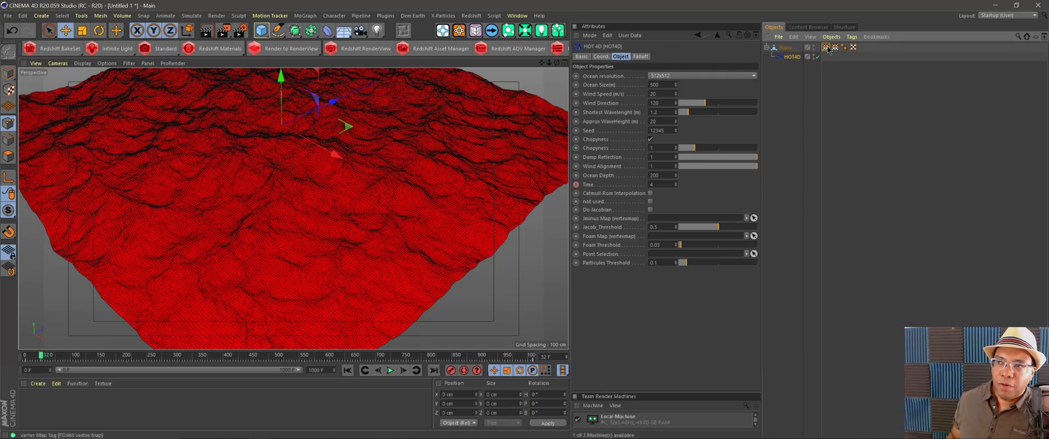
pyautogui.moveTo(759, 159); pyautogui.dragTo(632, 244)
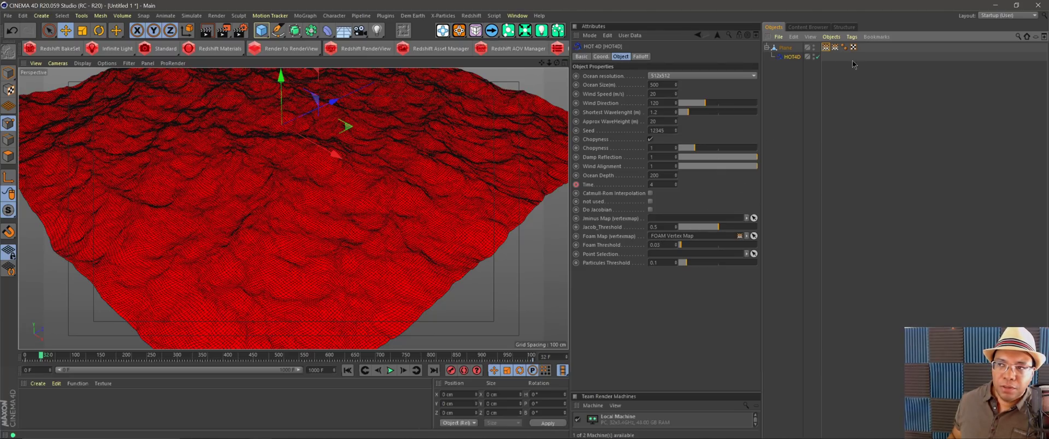
pyautogui.moveTo(689, 201); pyautogui.dragTo(656, 219)
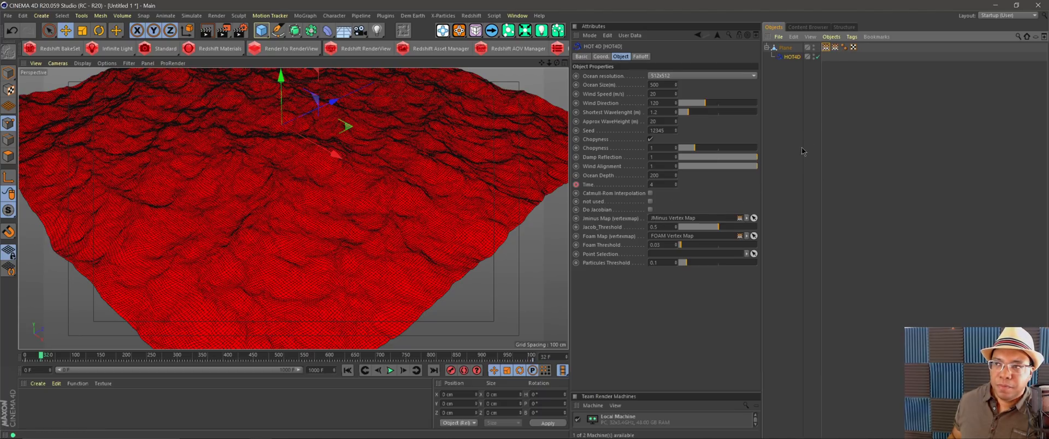
# Display the foam vertex map, play the animation to check how it behaves, and return to the first frame.
pyautogui.doubleClick(825, 48)
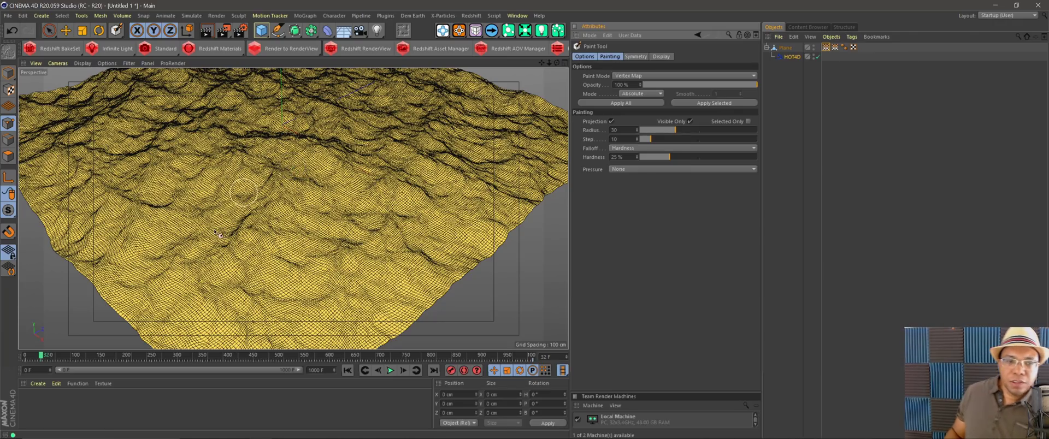
pyautogui.click(348, 370)
pyautogui.click(389, 371)
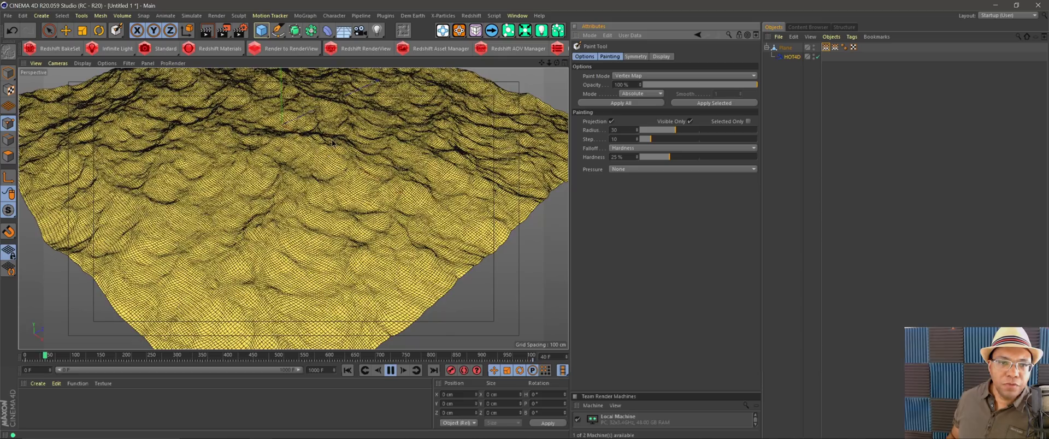
pyautogui.click(347, 370)
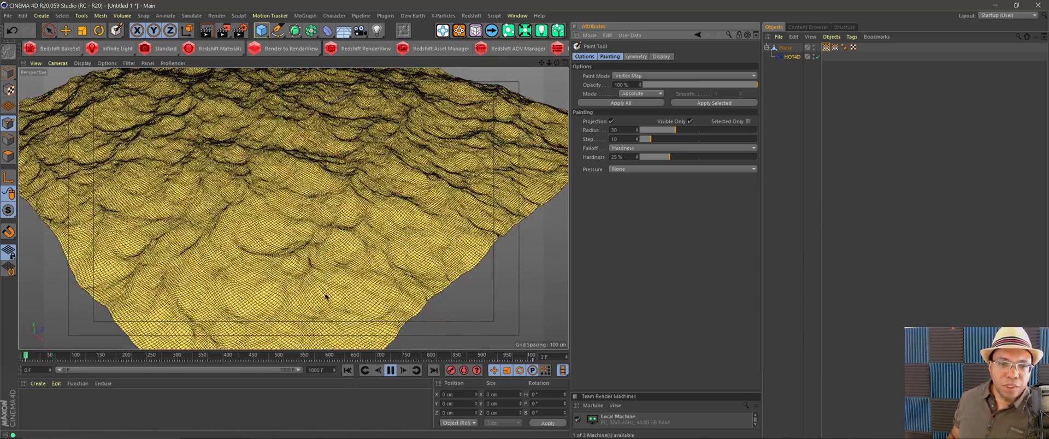
pyautogui.click(347, 371)
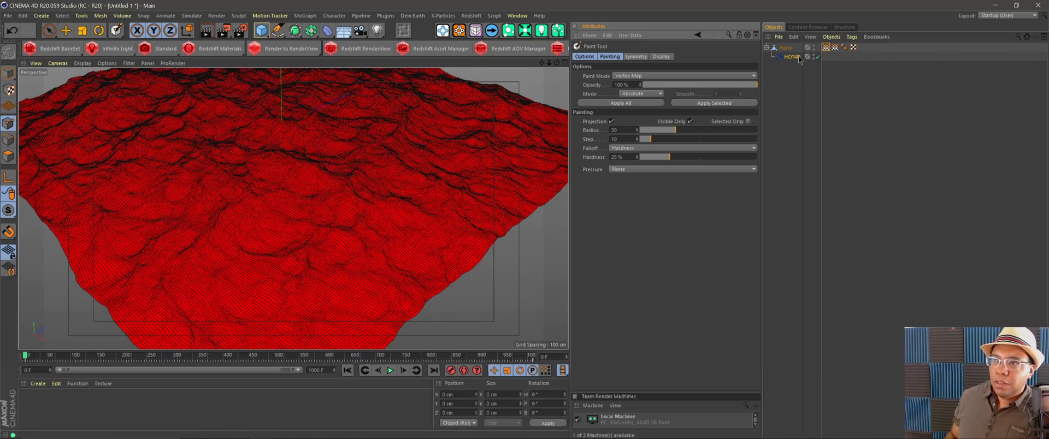
# Enable Do Jacobian on the HOT4D deformer and play the animation.
pyautogui.click(791, 57)
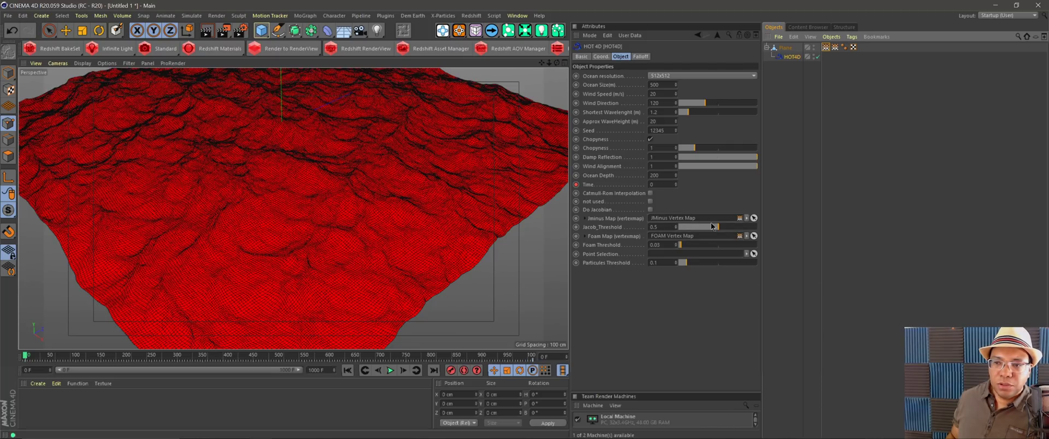
pyautogui.click(599, 210)
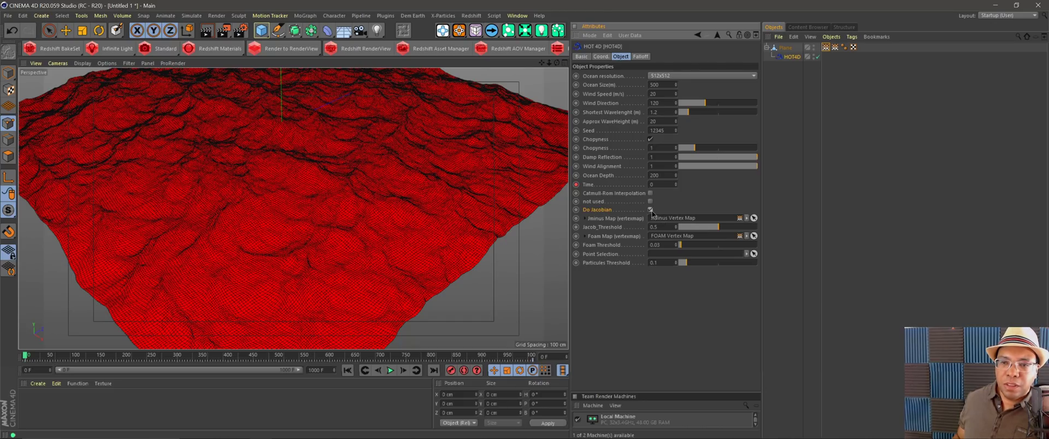
pyautogui.click(390, 370)
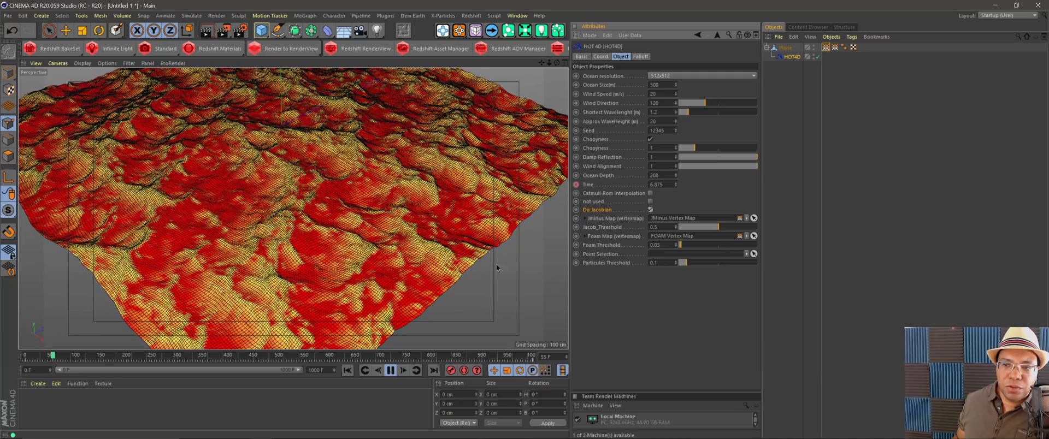
# During playback, set the HOT4D deformer's Jacob_Threshold to 0.55 and its Foam Threshold to 0.11.
pyautogui.click(706, 227)
pyautogui.moveTo(707, 224)
pyautogui.mouseDown()
pyautogui.moveTo(690, 226)
pyautogui.moveTo(739, 227)
pyautogui.moveTo(690, 247)
pyautogui.mouseUp()
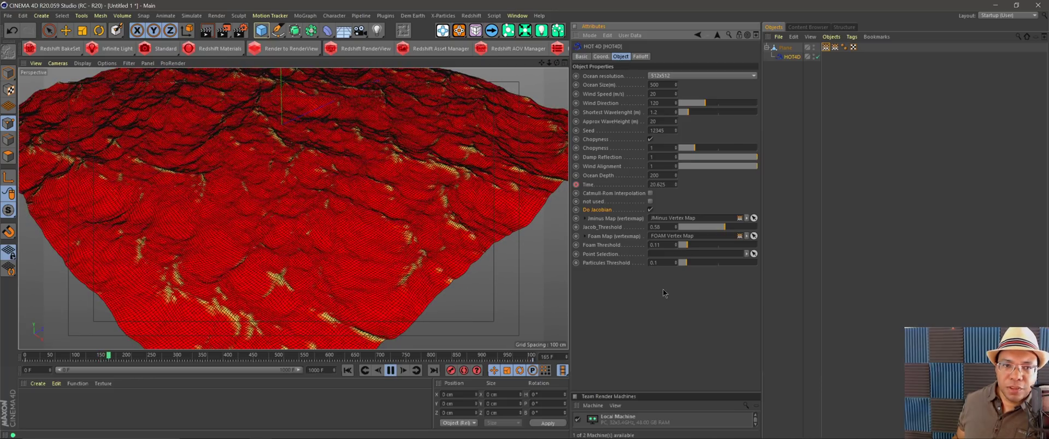
pyautogui.moveTo(688, 246); pyautogui.dragTo(687, 247)
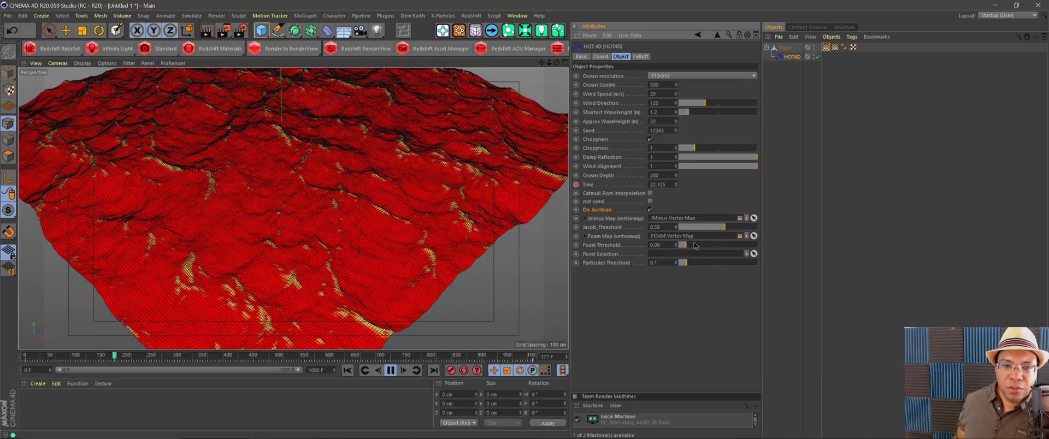
pyautogui.click(722, 227)
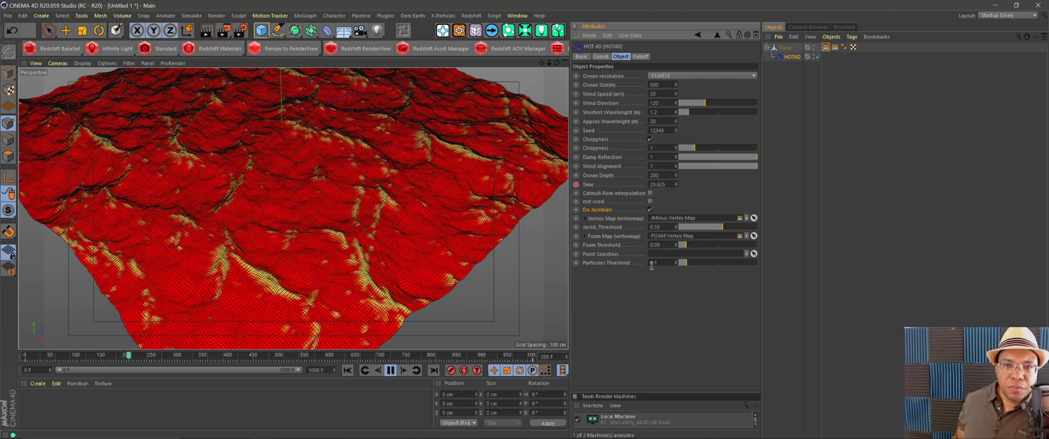
pyautogui.click(687, 245)
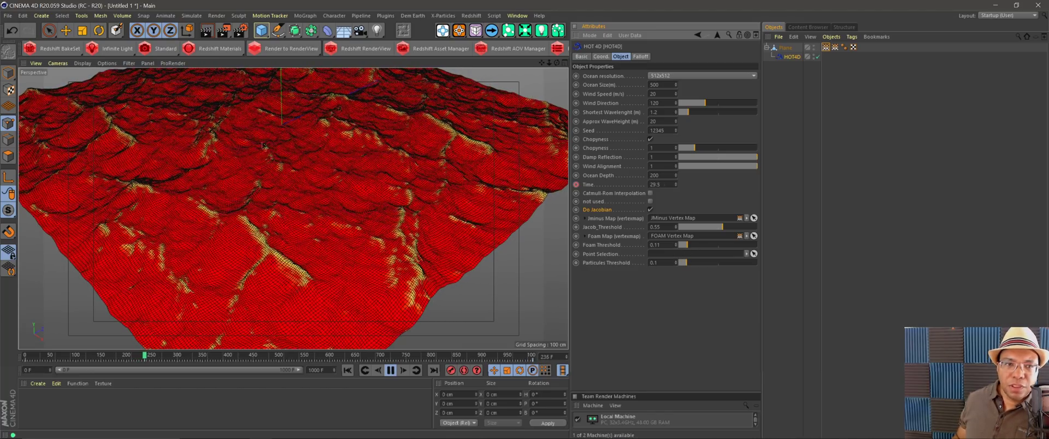
pyautogui.scroll(4, 371, 256)
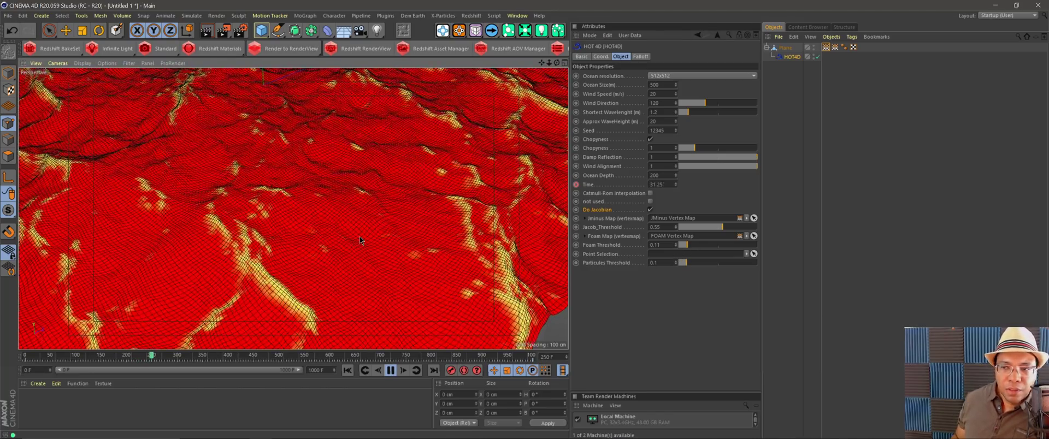
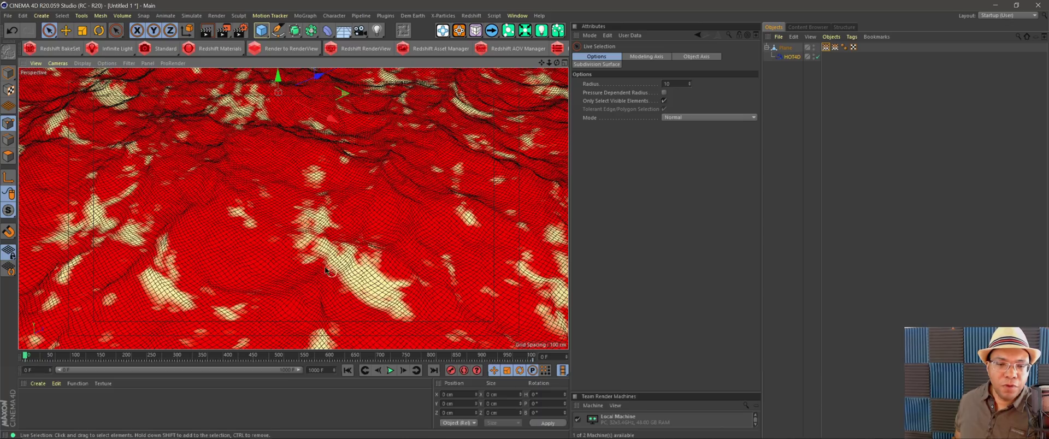
# Create a Redshift material, open its shader graph, and reposition the RS Material and Output nodes higher in the graph.
pyautogui.click(42, 383)
pyautogui.moveTo(100, 286)
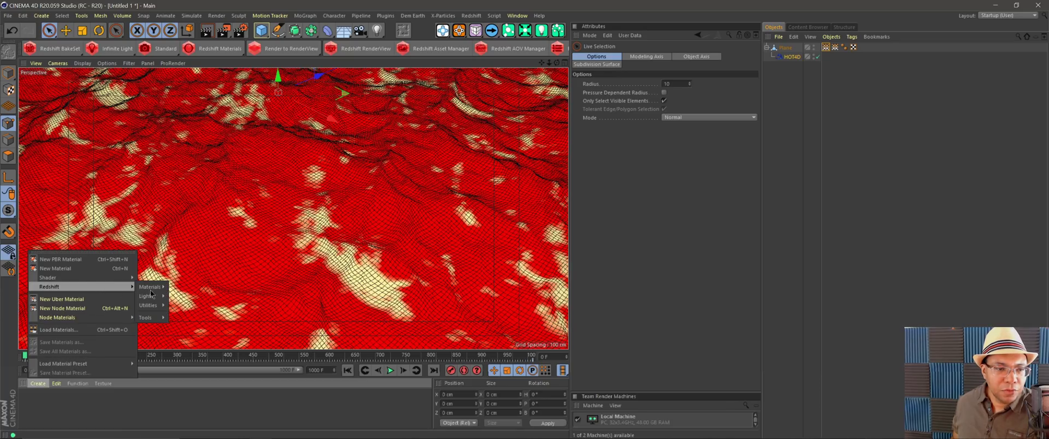
pyautogui.moveTo(150, 287)
pyautogui.click(186, 287)
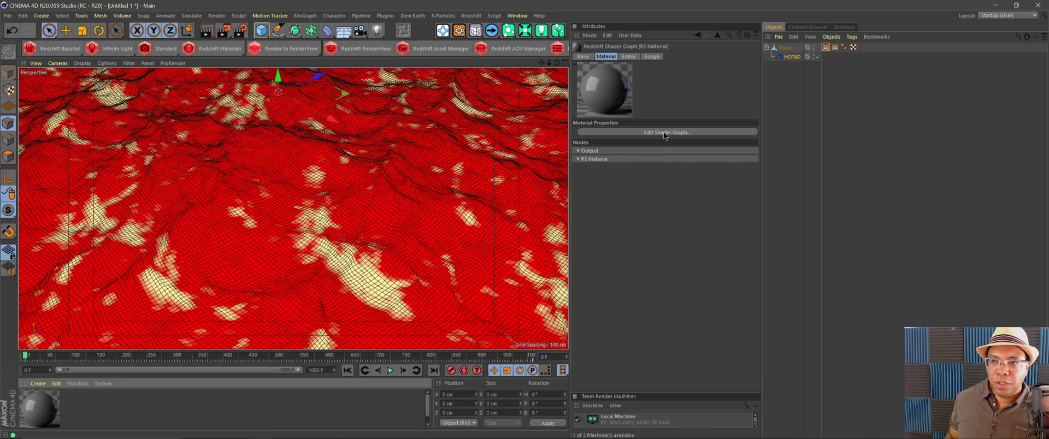
pyautogui.click(663, 132)
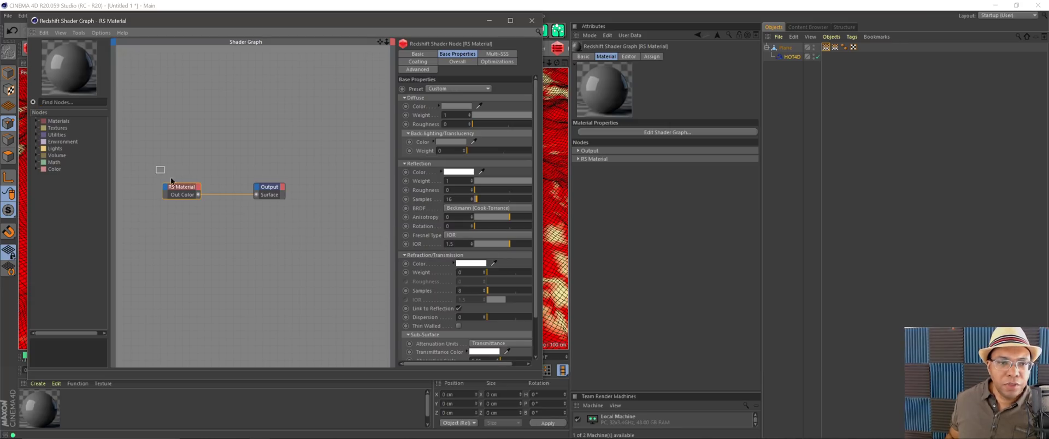
pyautogui.moveTo(171, 180); pyautogui.dragTo(272, 233)
pyautogui.moveTo(267, 190); pyautogui.dragTo(309, 149)
pyautogui.click(215, 120)
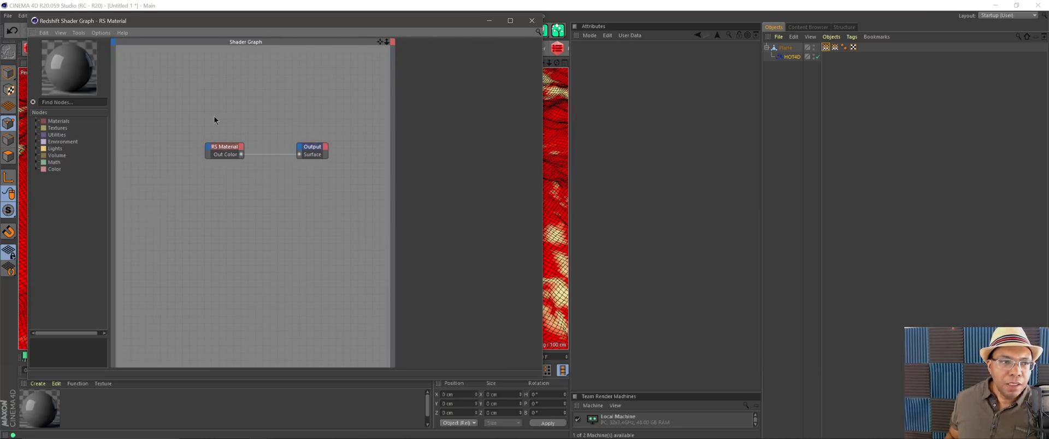
# Add an RS Material Blender node to the shader graph and connect its Out to the Output node's Surface.
pyautogui.click(35, 122)
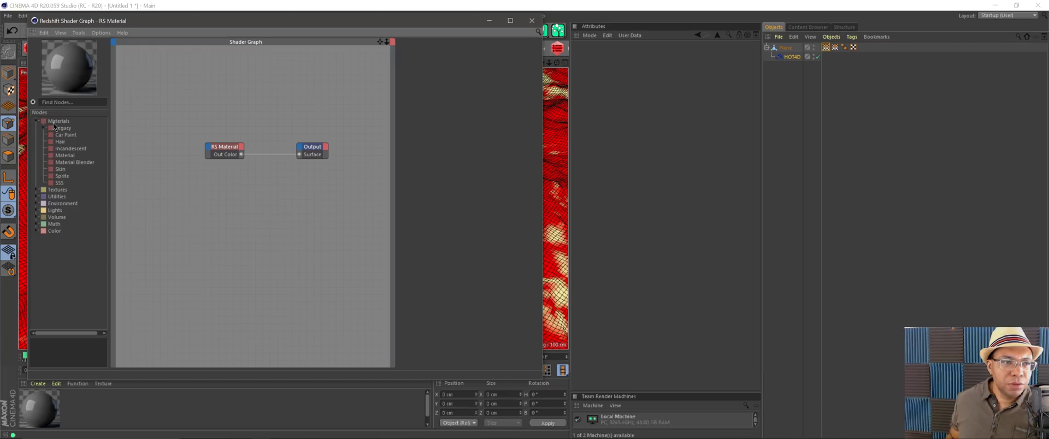
pyautogui.moveTo(77, 164); pyautogui.dragTo(80, 169)
pyautogui.moveTo(201, 120); pyautogui.dragTo(250, 111)
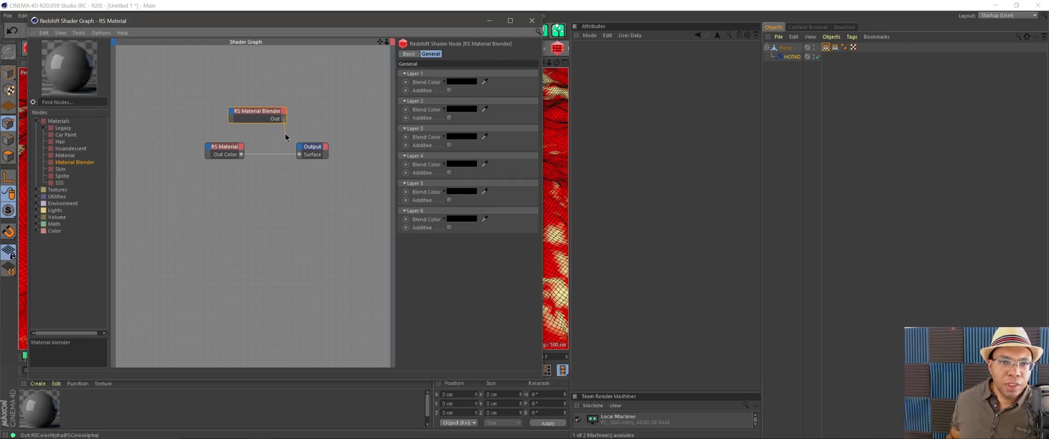
pyautogui.moveTo(299, 158); pyautogui.dragTo(299, 155)
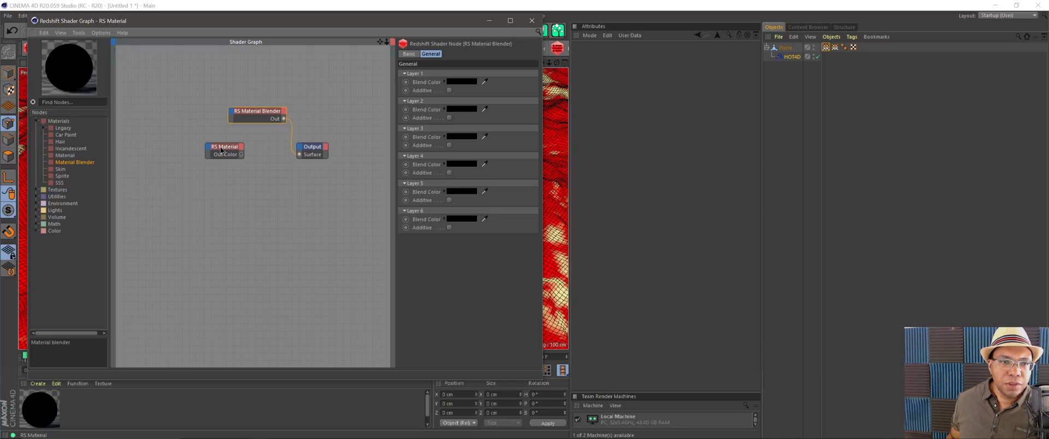
# Connect the RS Material's Out Color to the Material Blender's Base Color, placing the material node beside the blender.
pyautogui.moveTo(222, 151); pyautogui.dragTo(231, 114)
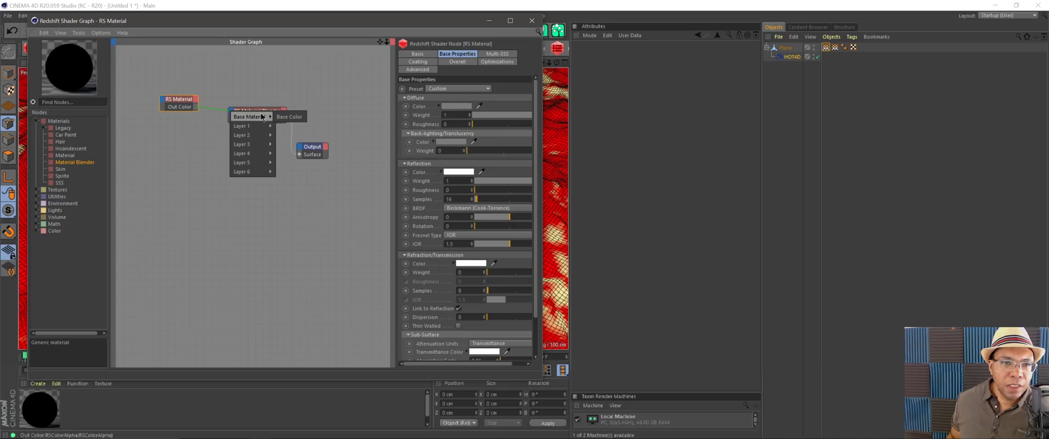
pyautogui.click(284, 114)
pyautogui.moveTo(168, 108); pyautogui.dragTo(171, 114)
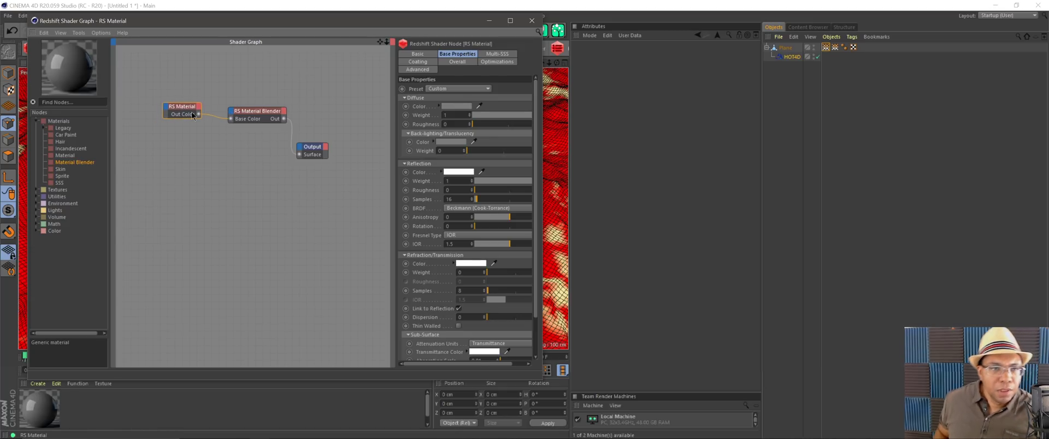
# Set the base RS Material's diffuse color to teal with hue 189°, saturation 100% and value about 59%.
pyautogui.click(459, 106)
pyautogui.click(400, 92)
pyautogui.click(466, 156)
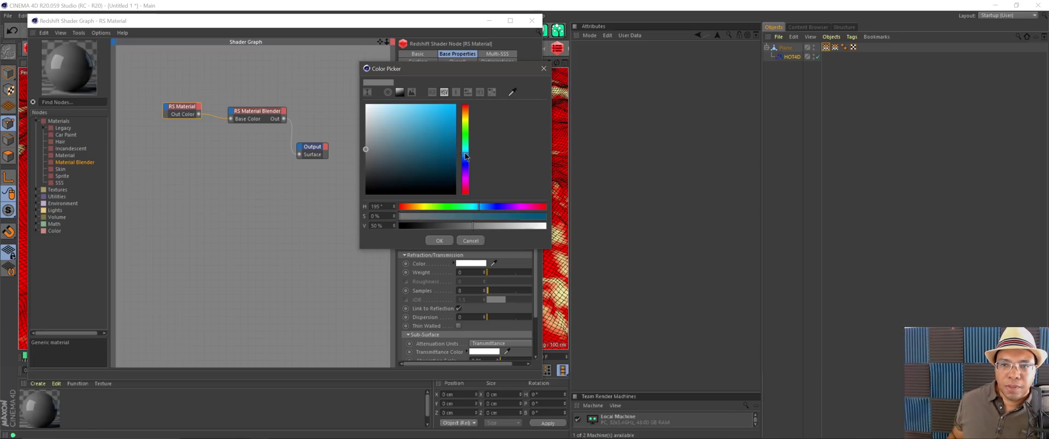
pyautogui.moveTo(468, 159); pyautogui.dragTo(476, 140)
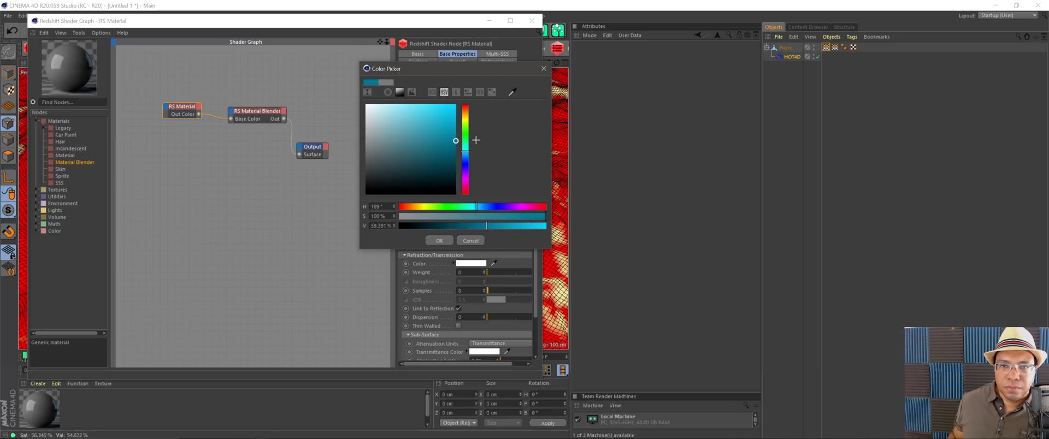
pyautogui.click(440, 241)
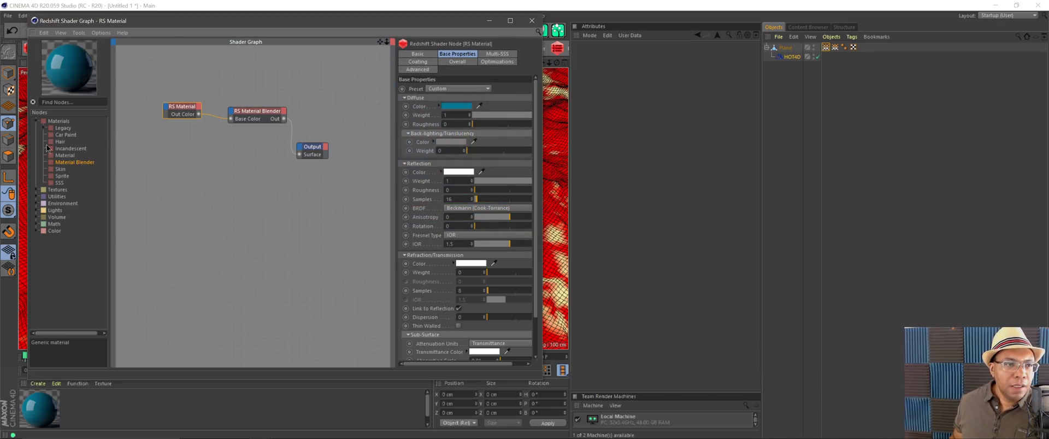
# Add a second RS Material node to the shader graph and set its diffuse color to white.
pyautogui.moveTo(61, 159); pyautogui.dragTo(198, 164)
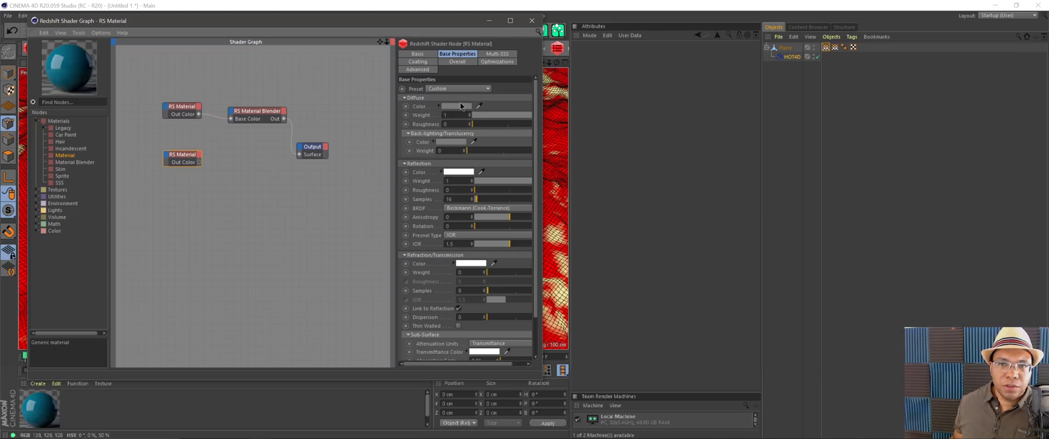
pyautogui.click(458, 171)
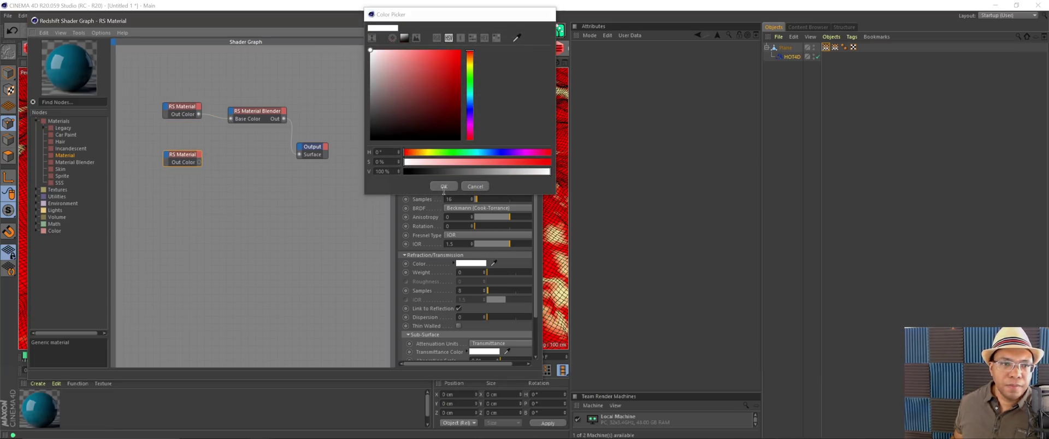
pyautogui.click(444, 186)
# Connect the white RS Material's Out Color to the Material Blender's Layer Color 1, placing the node just below the teal material node.
pyautogui.moveTo(187, 157); pyautogui.dragTo(233, 113)
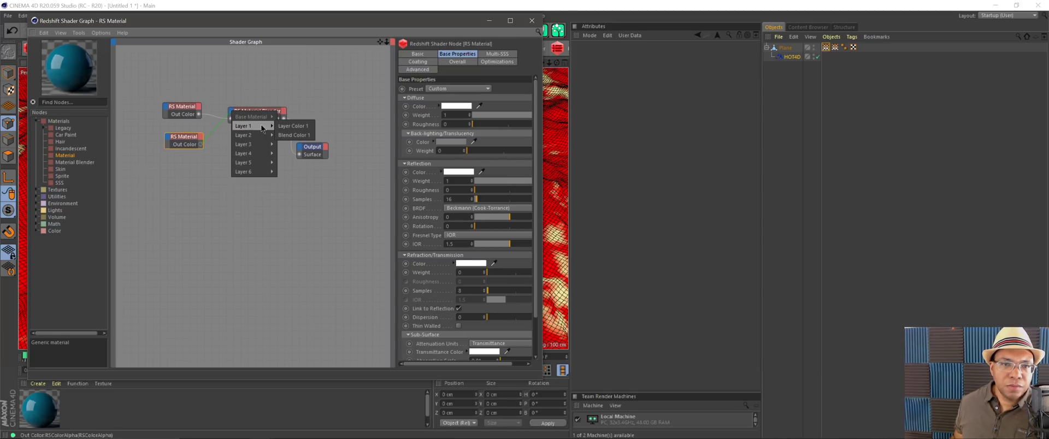
pyautogui.click(283, 126)
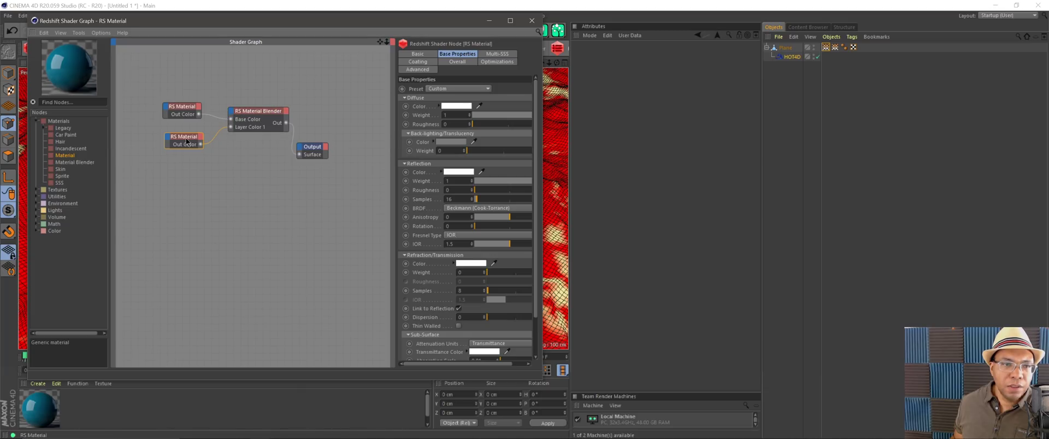
pyautogui.moveTo(185, 140); pyautogui.dragTo(184, 138)
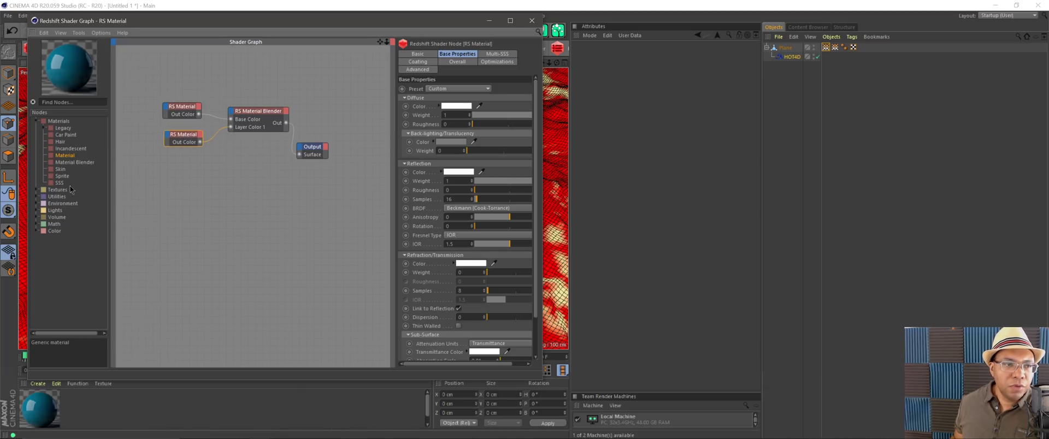
# Add a C4D Vertex Map node below the material nodes and assign the Plane's FOAM Vertex Map tag to it.
pyautogui.click(82, 101)
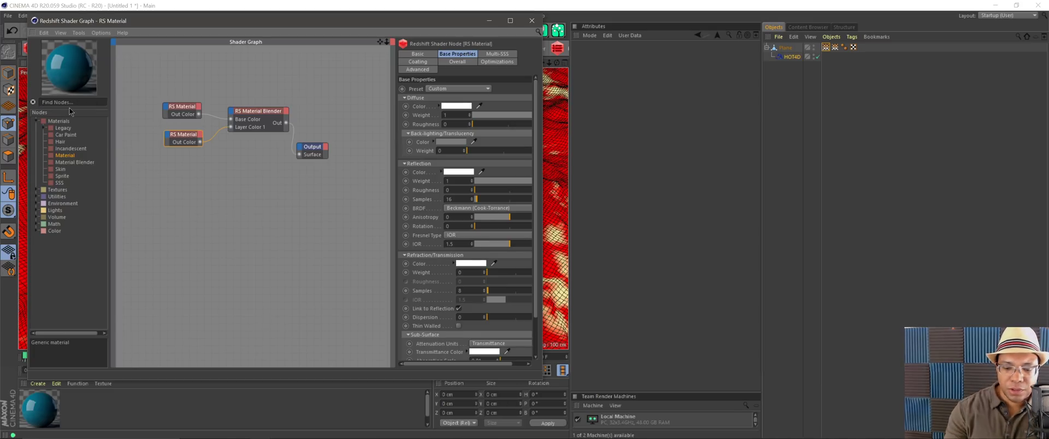
pyautogui.write('vertex')
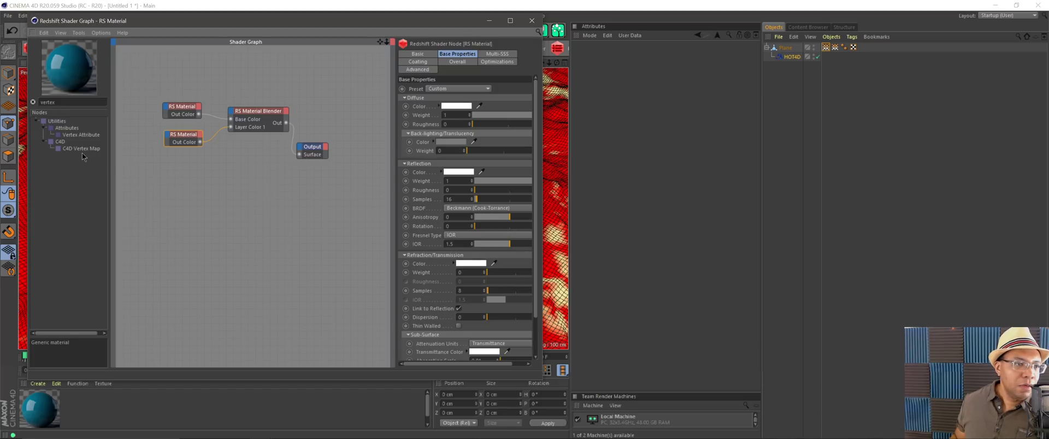
pyautogui.moveTo(83, 149); pyautogui.dragTo(195, 169)
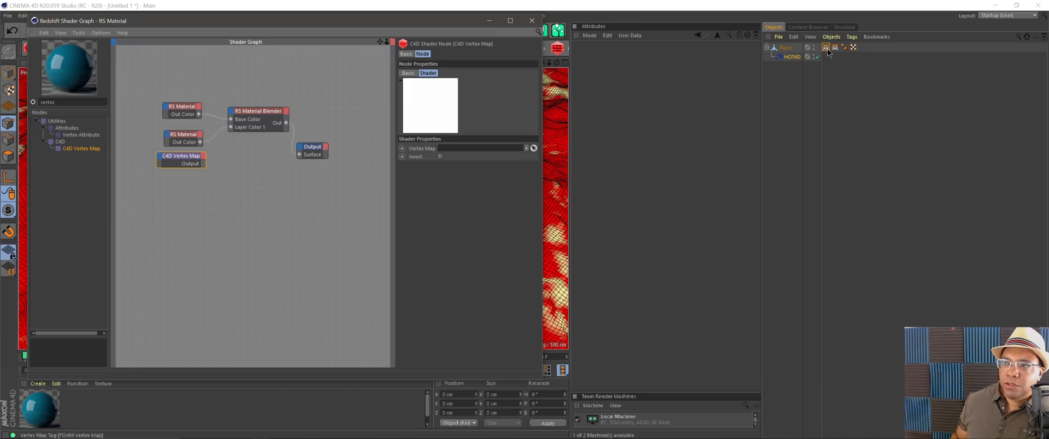
pyautogui.moveTo(813, 56); pyautogui.dragTo(469, 148)
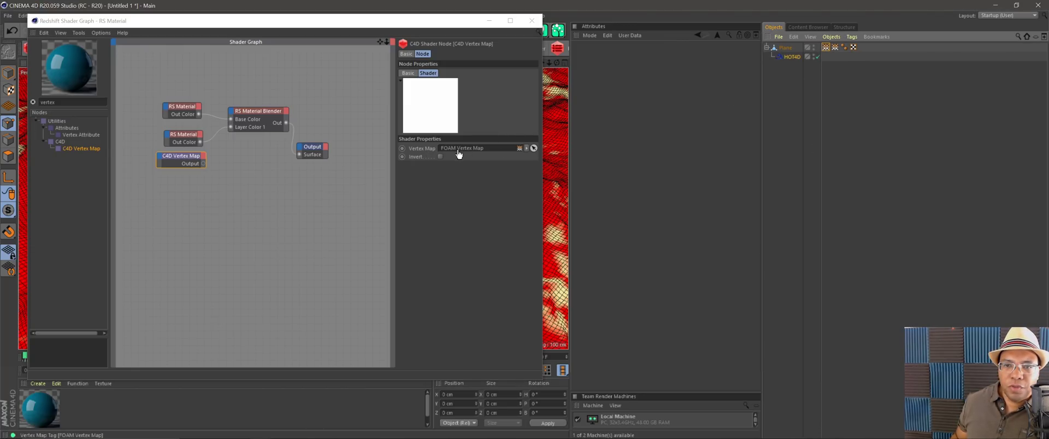
# Connect the C4D Vertex Map's Output to the Material Blender's Blend Color 1.
pyautogui.moveTo(178, 157); pyautogui.dragTo(176, 155)
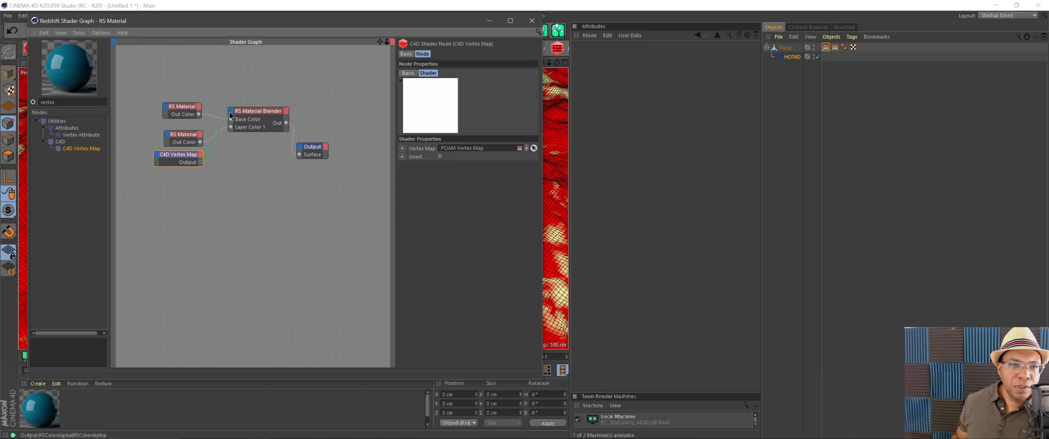
pyautogui.moveTo(232, 113); pyautogui.dragTo(232, 115)
pyautogui.moveTo(262, 124)
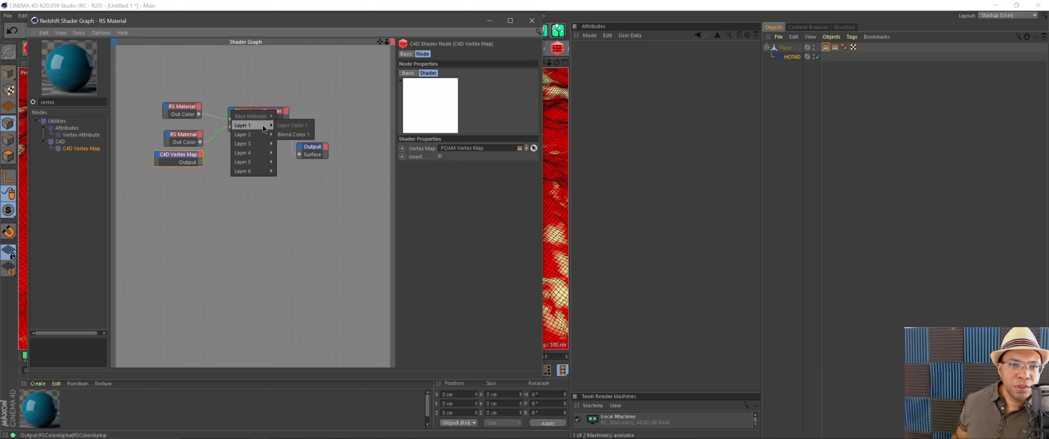
pyautogui.click(295, 135)
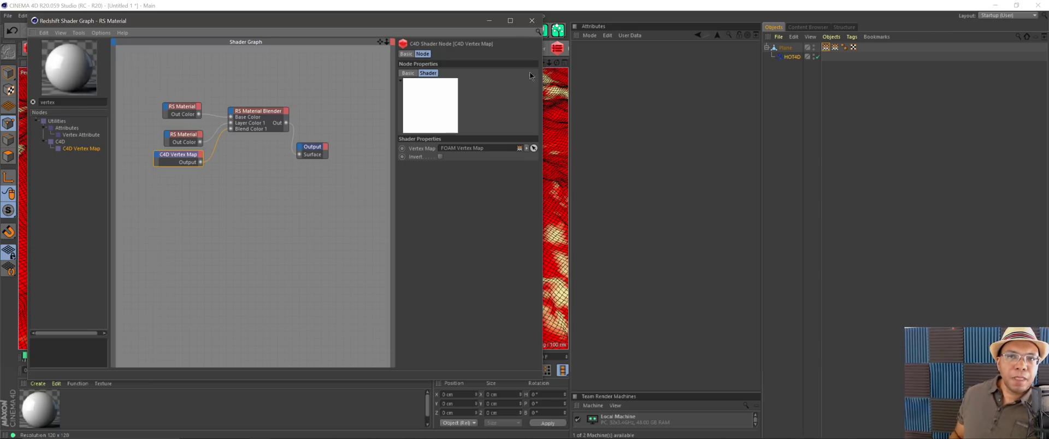
# Close the shader graph and apply the blended RS Material to the Plane.
pyautogui.click(531, 20)
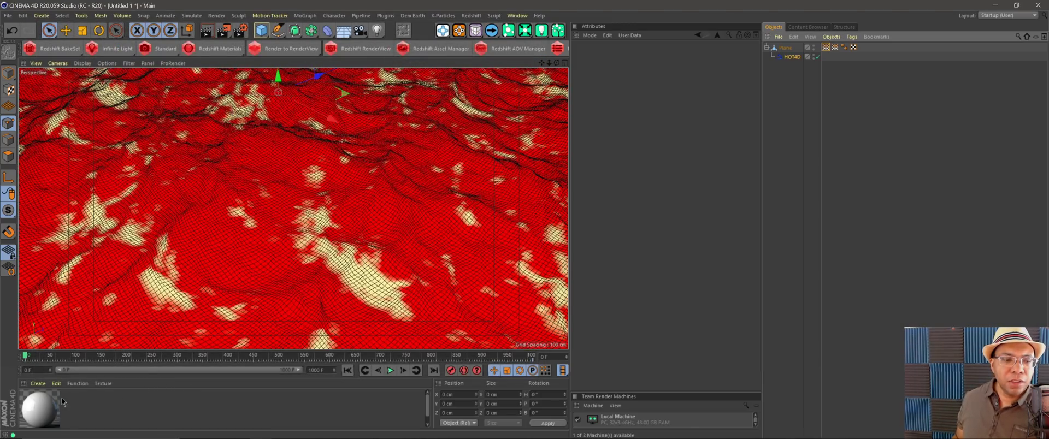
pyautogui.moveTo(140, 378); pyautogui.dragTo(140, 363)
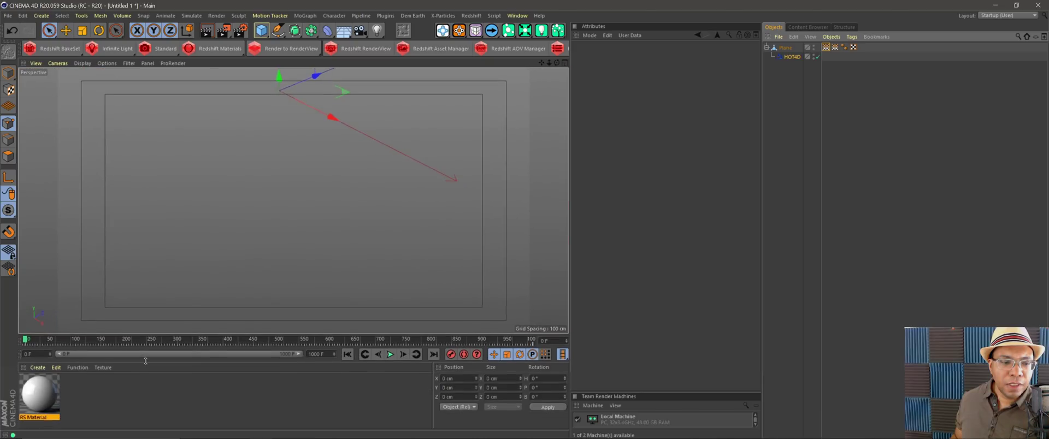
pyautogui.click(786, 48)
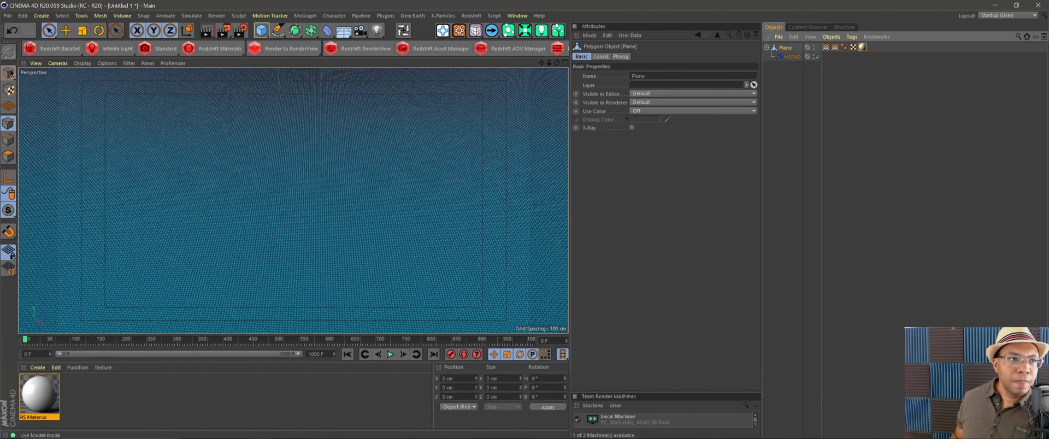
# Open the Redshift RenderView, start an interactive render of the ocean, and enlarge the render window.
pyautogui.click(306, 48)
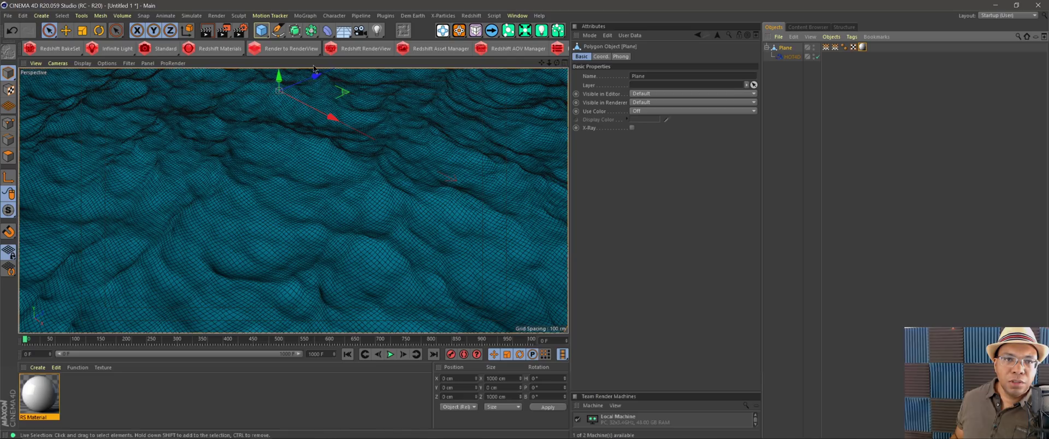
pyautogui.click(368, 49)
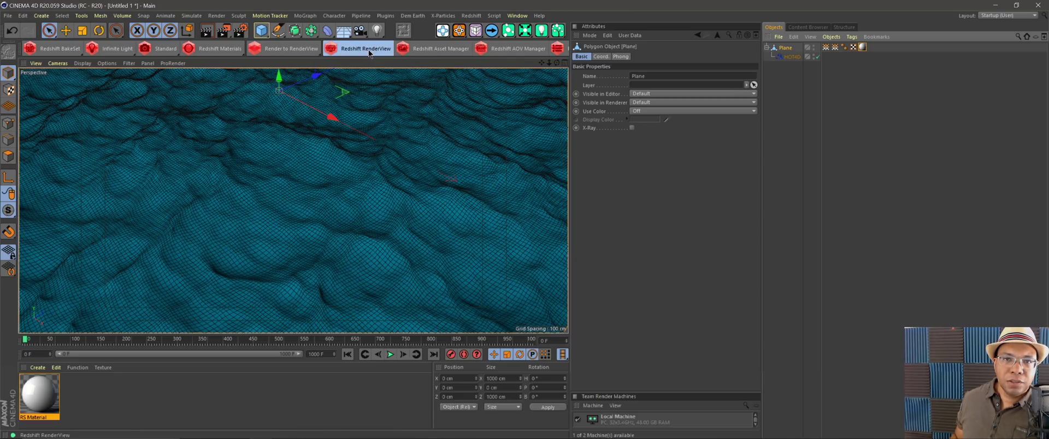
pyautogui.click(209, 40)
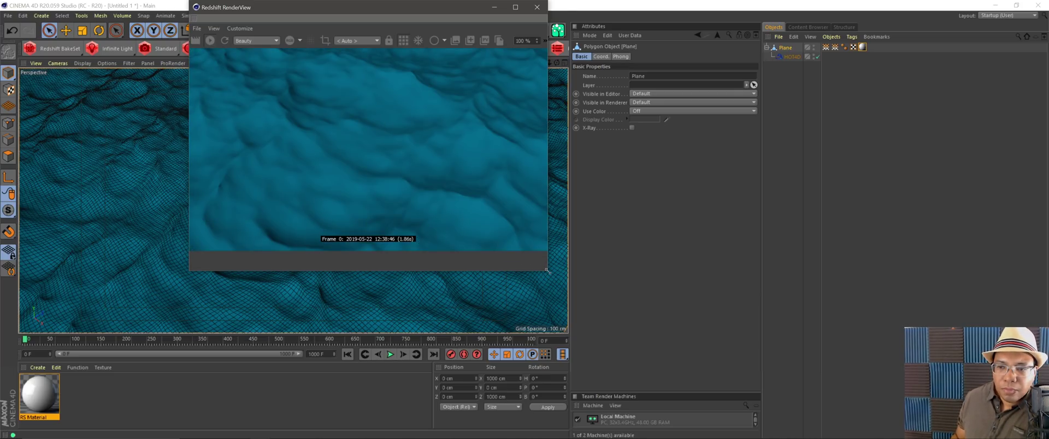
pyautogui.moveTo(548, 270); pyautogui.dragTo(592, 296)
# Play the animation forward to frame 39 and render that frame to check the foam on the waves.
pyautogui.click(391, 356)
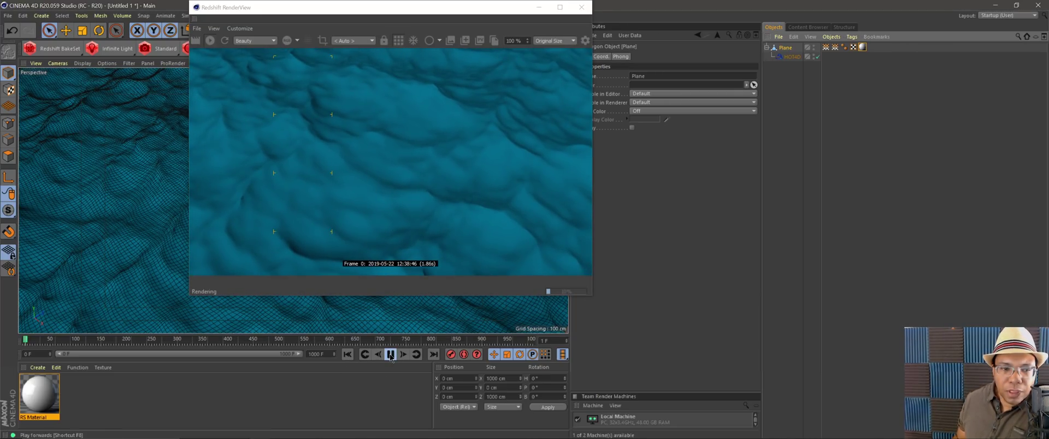
pyautogui.click(391, 356)
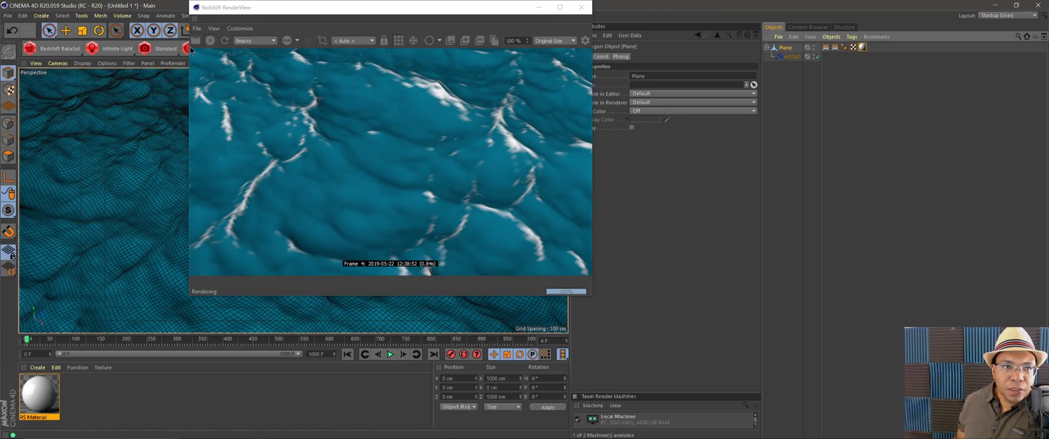
pyautogui.click(390, 354)
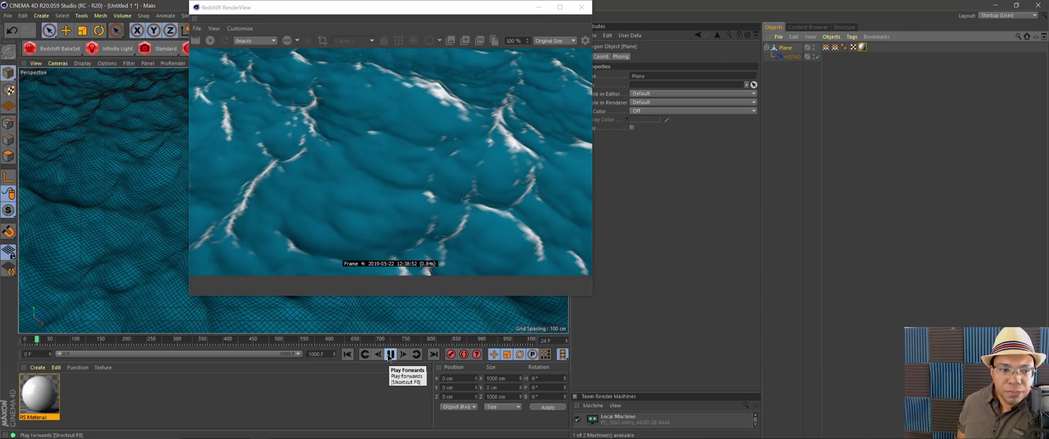
pyautogui.click(390, 355)
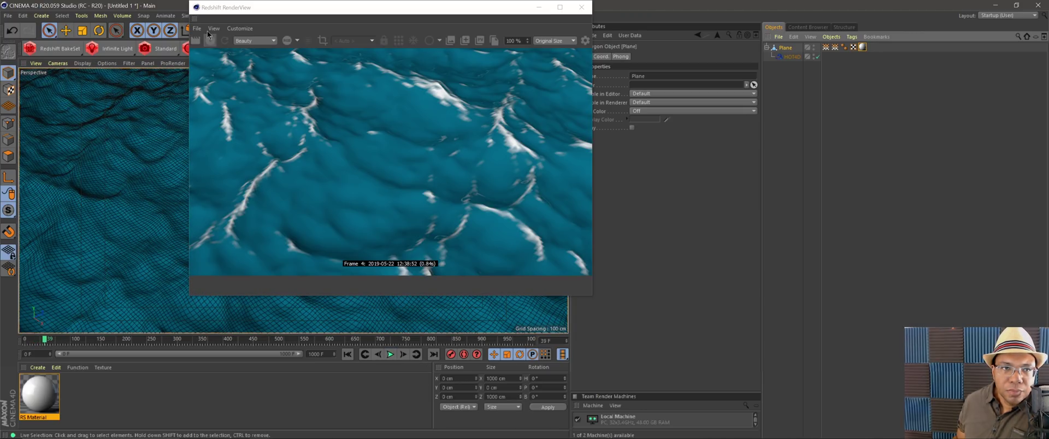
pyautogui.click(210, 40)
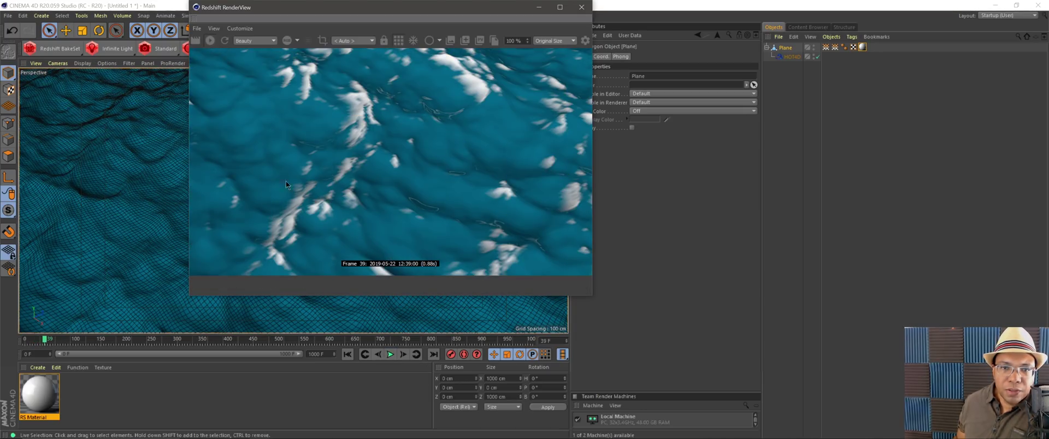
# Examine the whole ocean plane from farther out and other angles in the live render, then close the RenderView.
pyautogui.scroll(-8, 111, 258)
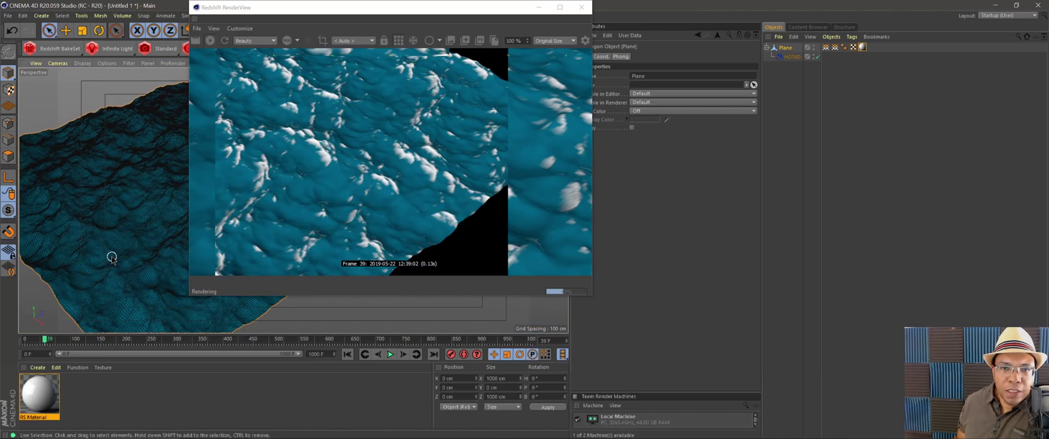
pyautogui.scroll(-2, 111, 258)
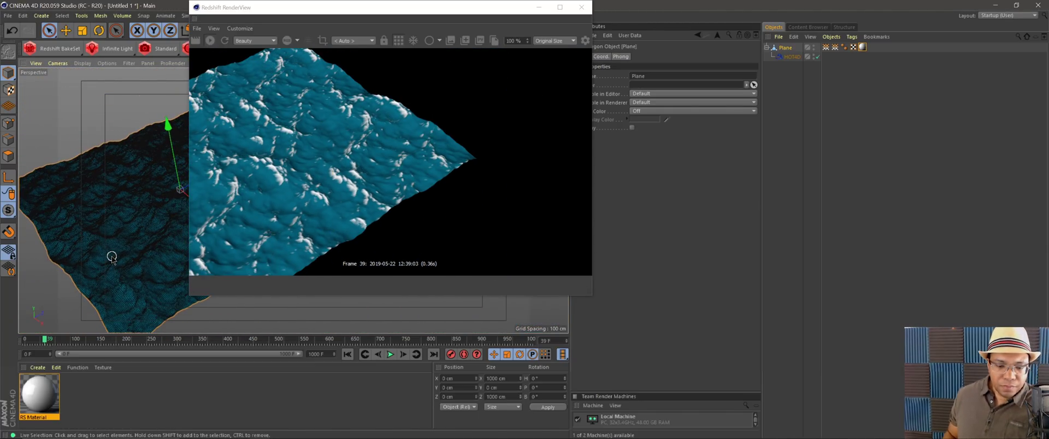
pyautogui.keyDown('alt'); pyautogui.moveTo(112, 255); pyautogui.dragTo(221, 245); pyautogui.keyUp('alt')
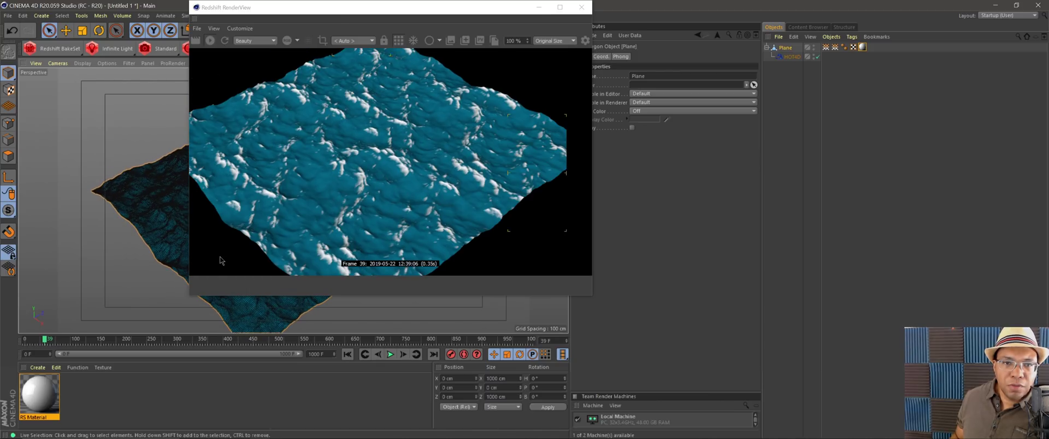
pyautogui.keyDown('alt'); pyautogui.moveTo(172, 294); pyautogui.dragTo(133, 289); pyautogui.keyUp('alt')
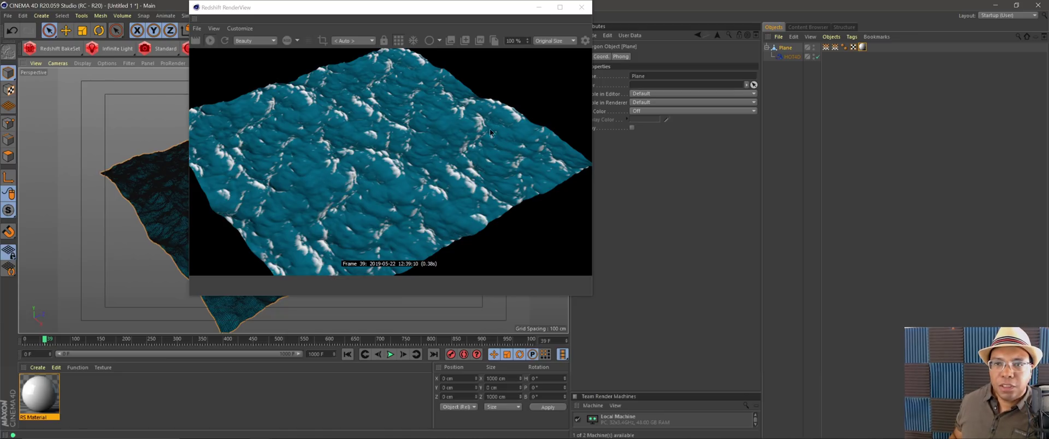
pyautogui.click(582, 7)
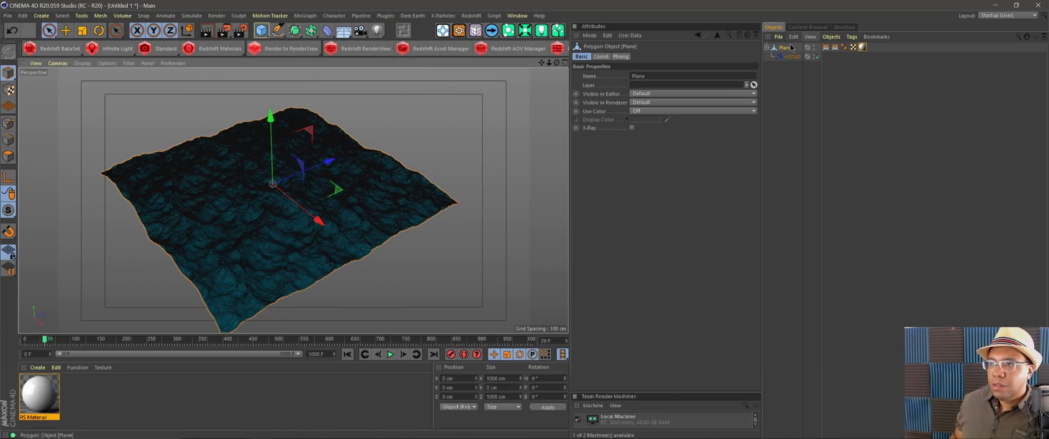
# Add an X-Particles xpSystem to the scene.
pyautogui.scroll(5, 293, 230)
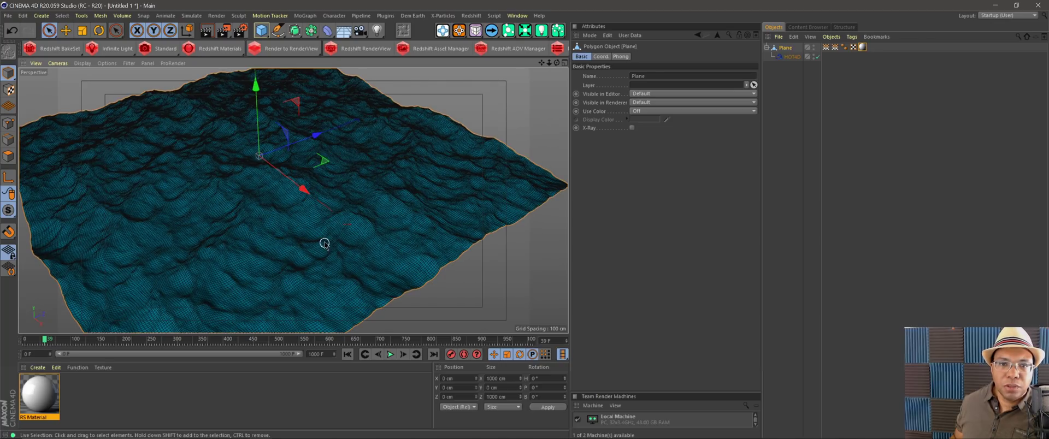
pyautogui.scroll(-1, 336, 259)
pyautogui.click(443, 15)
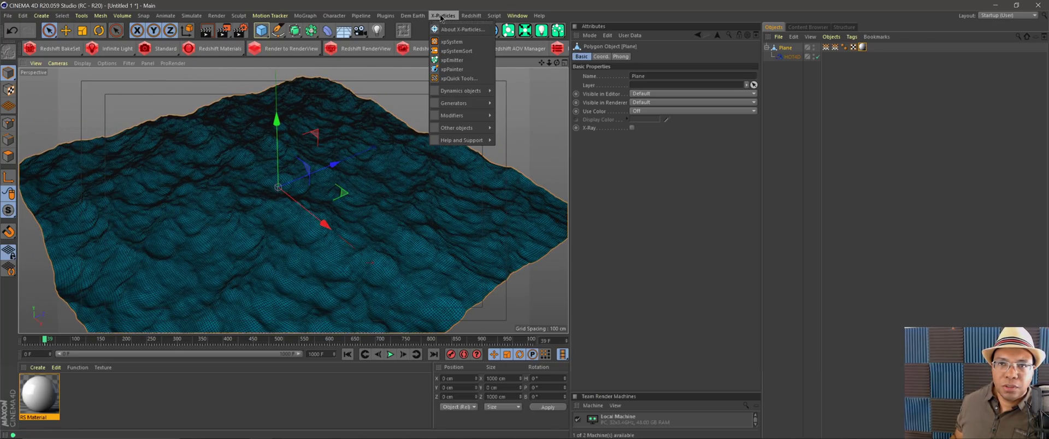
pyautogui.click(452, 41)
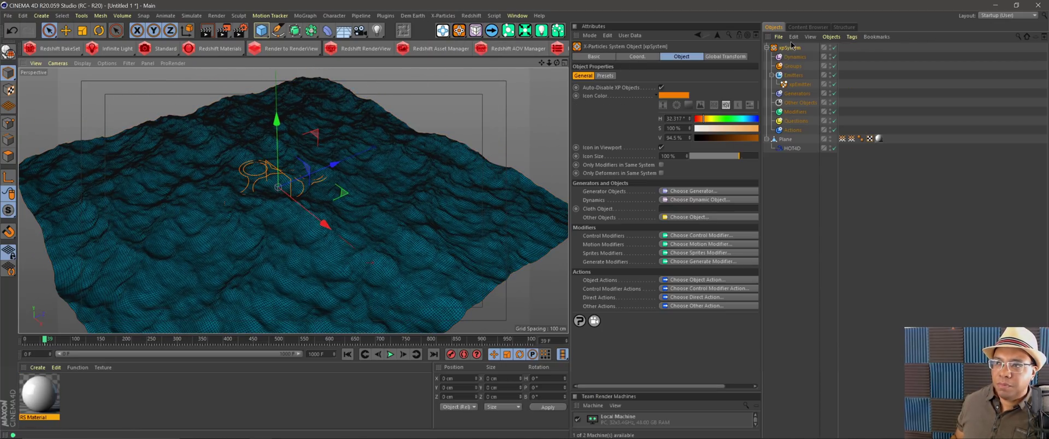
# Set the xpEmitter's emitter shape to Object, widening the attribute area to show its settings.
pyautogui.click(799, 84)
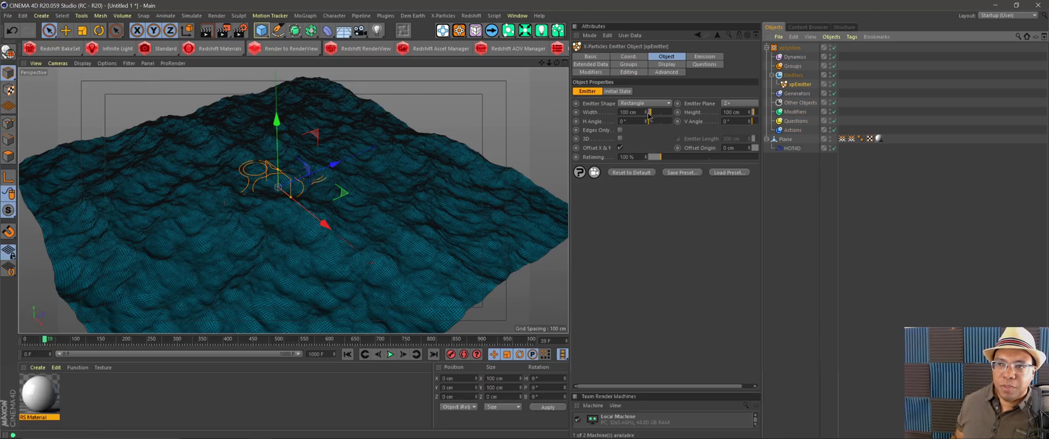
pyautogui.click(671, 59)
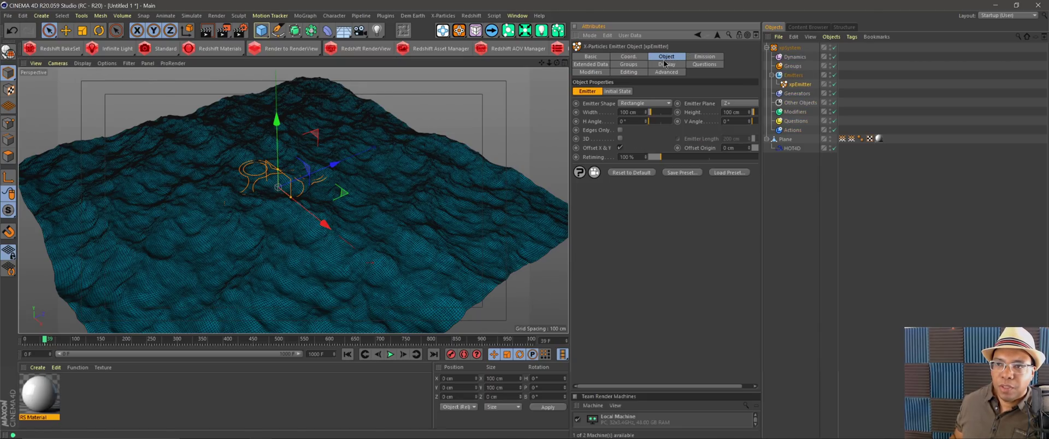
pyautogui.moveTo(568, 114); pyautogui.dragTo(507, 114)
pyautogui.click(585, 102)
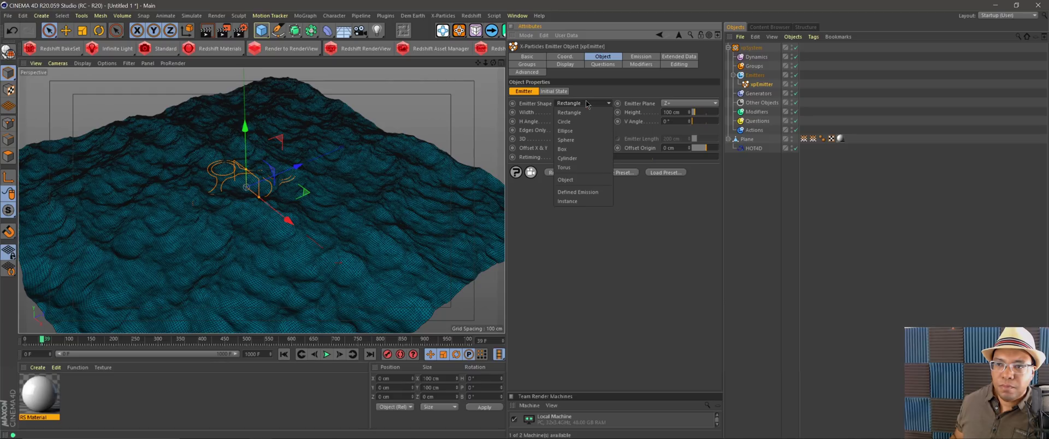
pyautogui.click(576, 179)
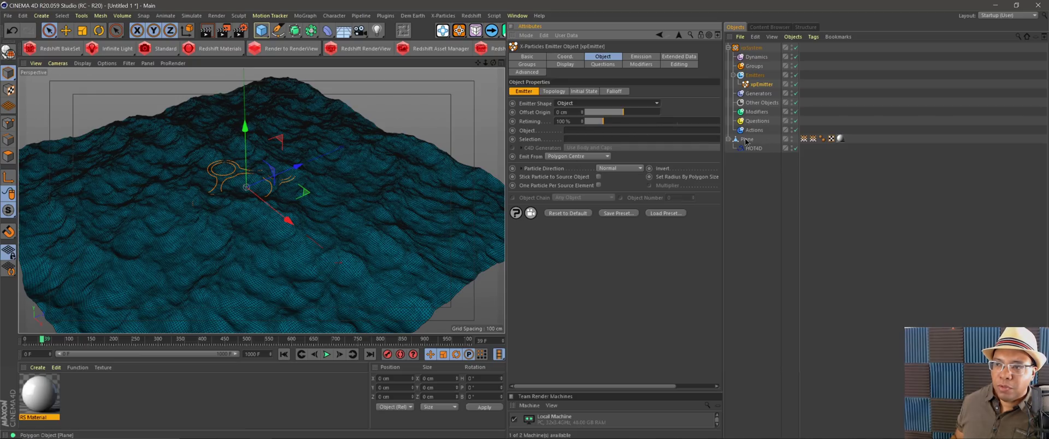
# Make the xpEmitter emit from the Plane with its FOAM Vertex Map as the selection, and test the emission by playing the animation.
pyautogui.moveTo(746, 141); pyautogui.dragTo(572, 133)
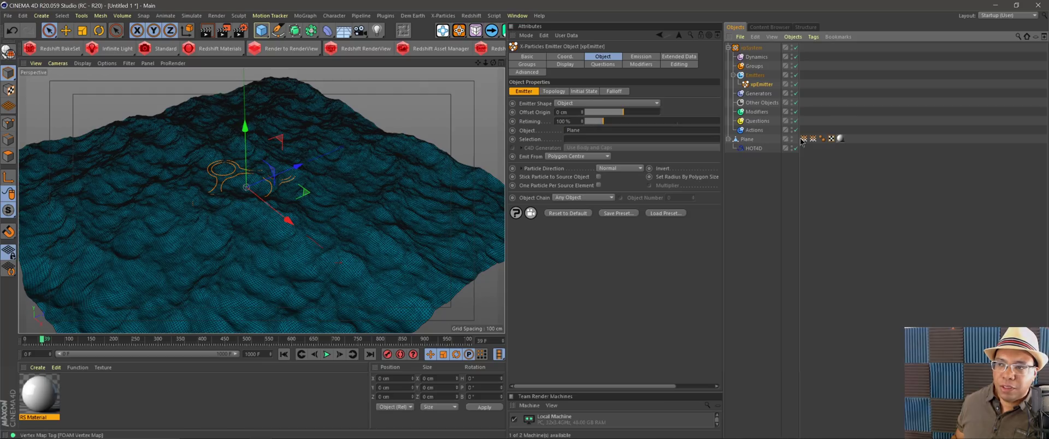
pyautogui.moveTo(803, 139); pyautogui.dragTo(583, 141)
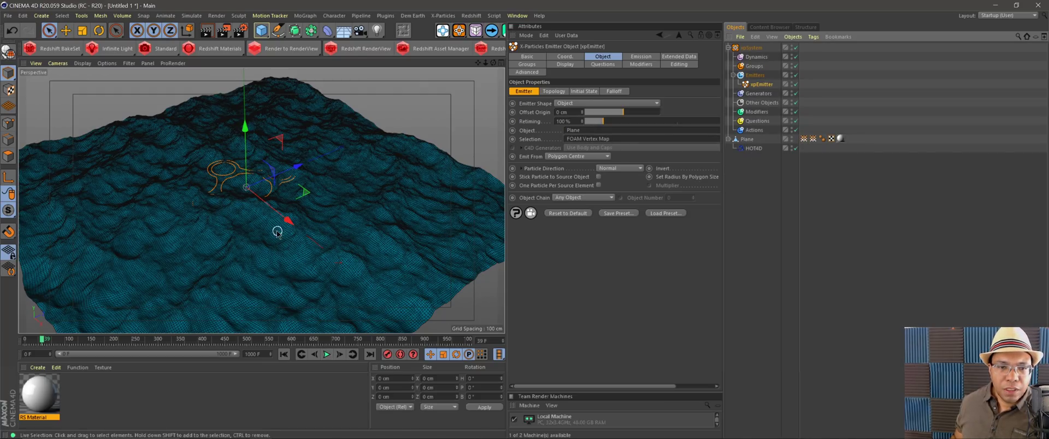
pyautogui.scroll(4, 275, 228)
pyautogui.scroll(5, 255, 264)
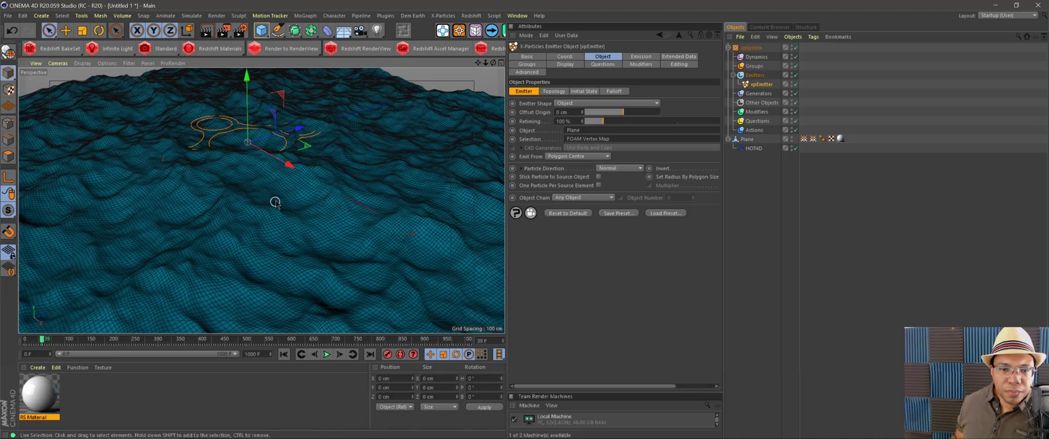
pyautogui.click(326, 354)
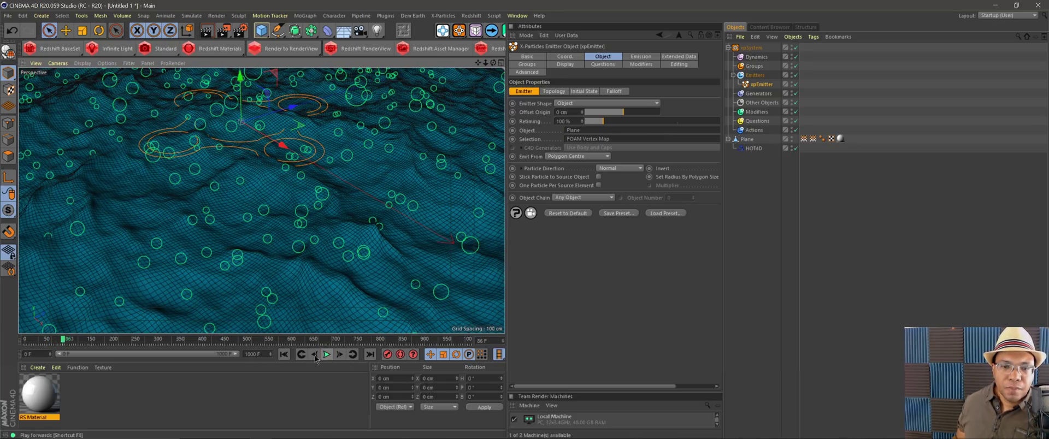
pyautogui.click(326, 355)
pyautogui.click(283, 354)
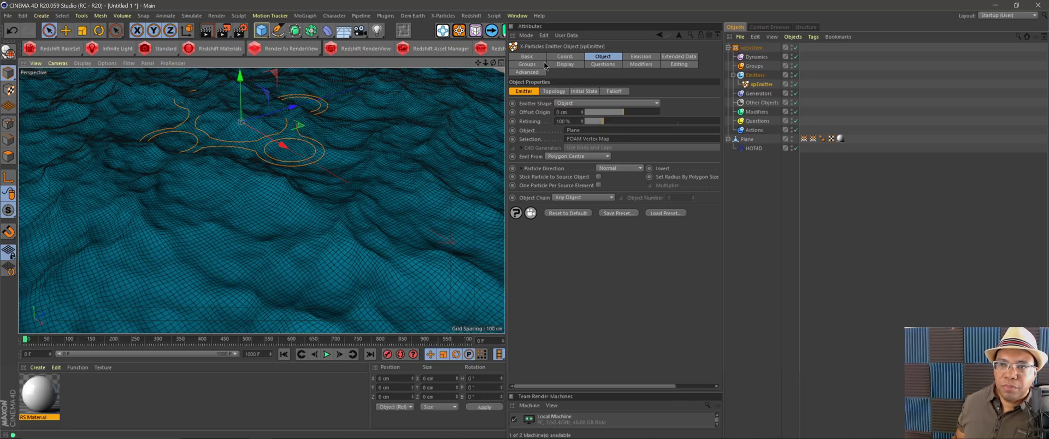
# Set the emitter's editor display to Dots and its particle color to white.
pyautogui.click(565, 64)
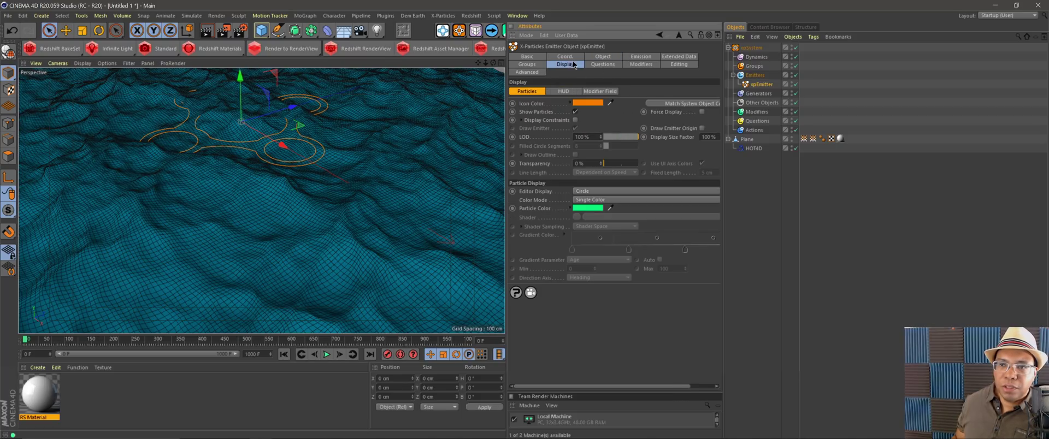
pyautogui.click(589, 193)
pyautogui.click(590, 197)
pyautogui.click(585, 208)
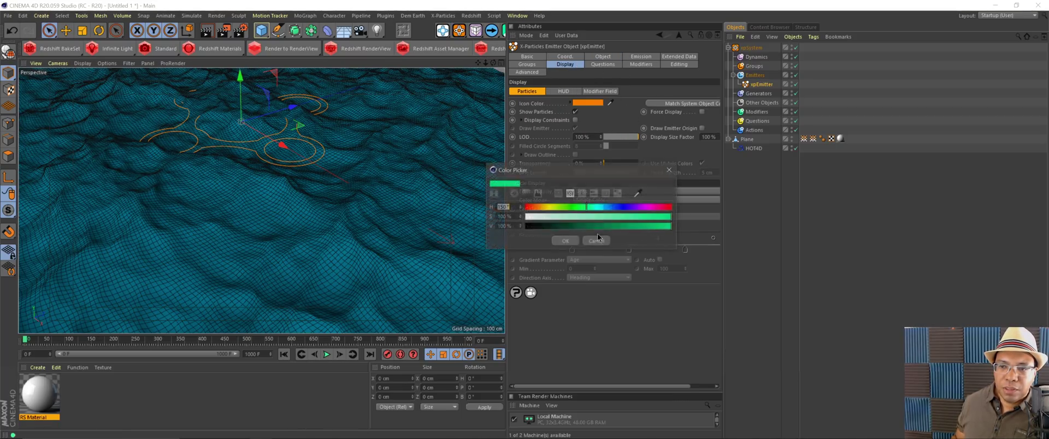
pyautogui.click(595, 241)
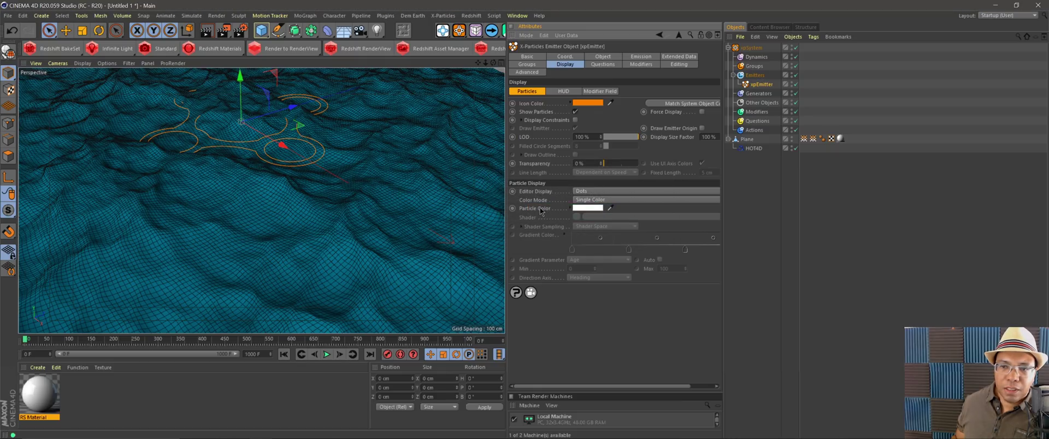
# Play the animation to check the dot particles on the waves, then return to the first frame.
pyautogui.click(327, 355)
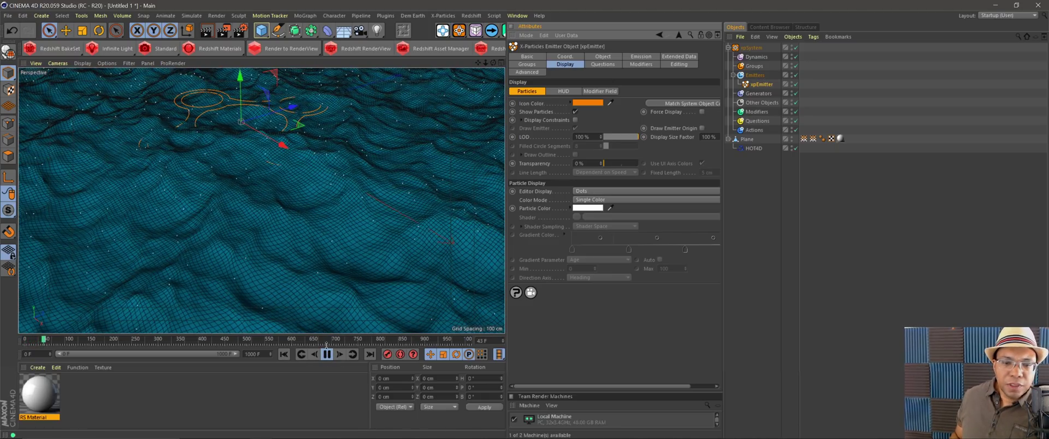
pyautogui.click(328, 354)
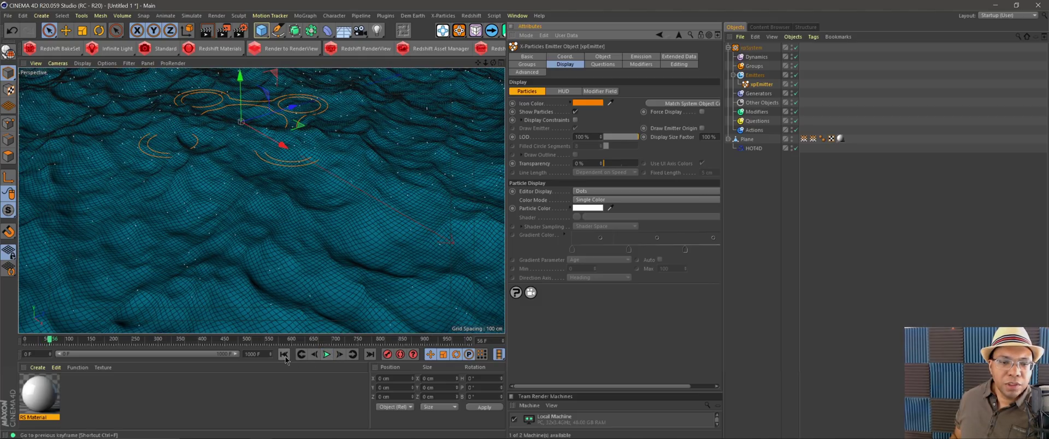
pyautogui.click(284, 355)
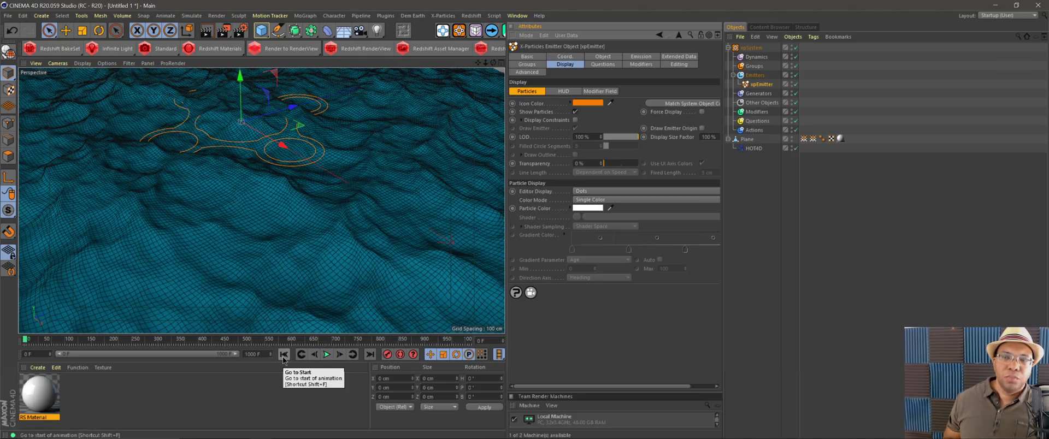
# Add an xpGravity motion modifier to the particle system and set its variation to 5 cm.
pyautogui.click(757, 111)
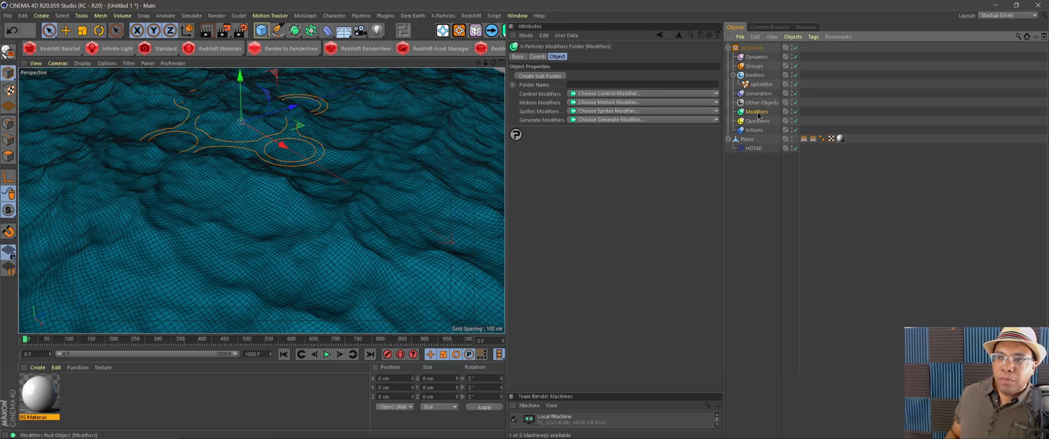
pyautogui.click(579, 102)
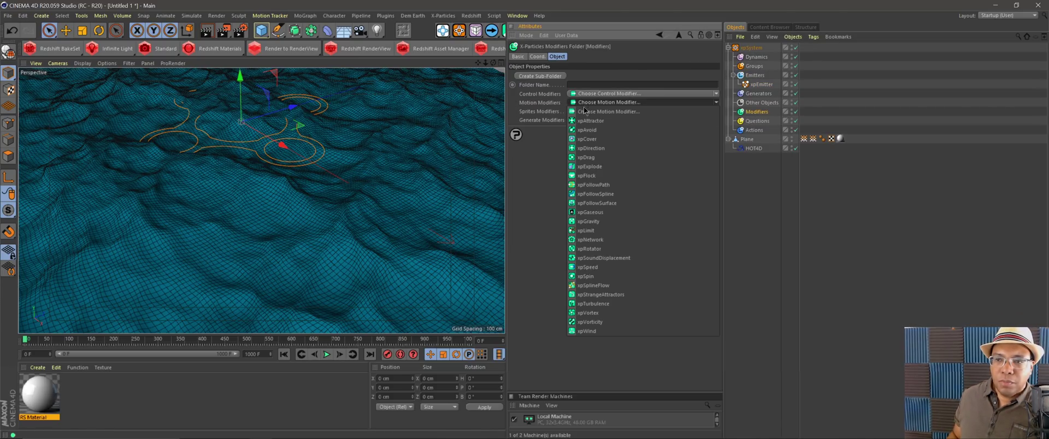
pyautogui.click(588, 222)
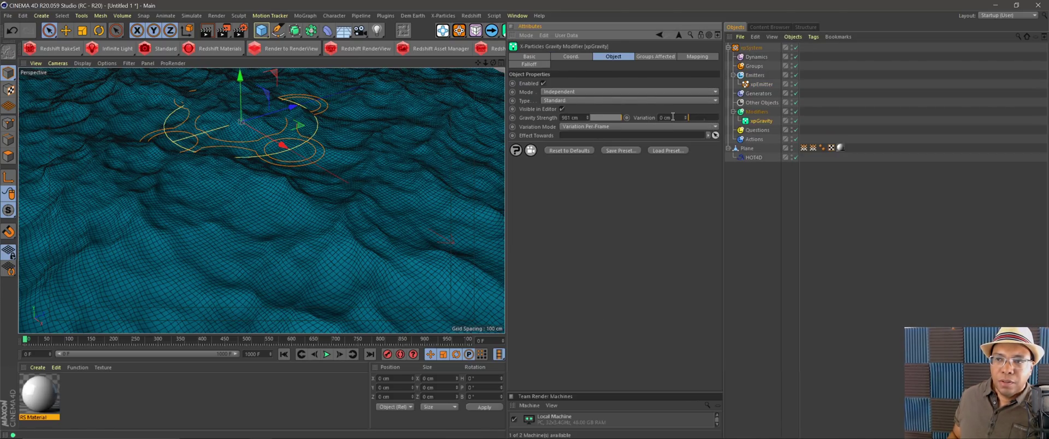
pyautogui.write('5')
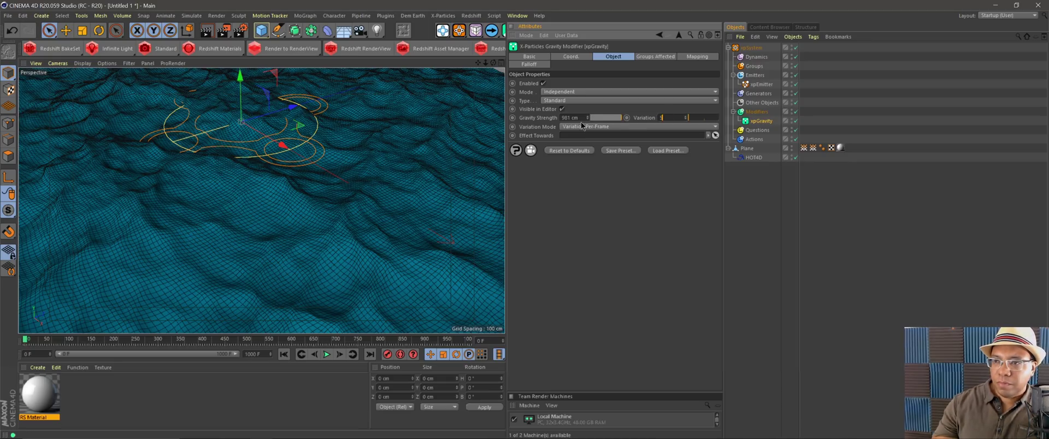
pyautogui.press('Return')
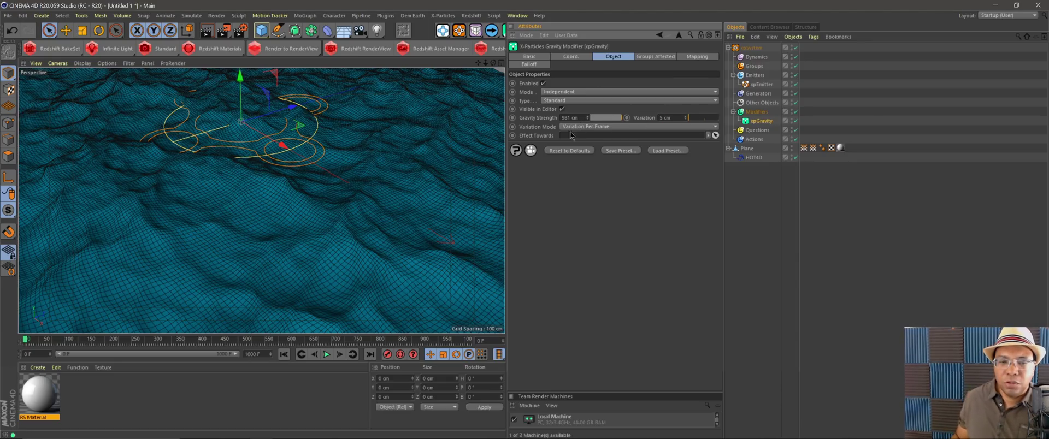
# Play the animation to check how gravity affects the particles, then rewind to the start.
pyautogui.click(326, 354)
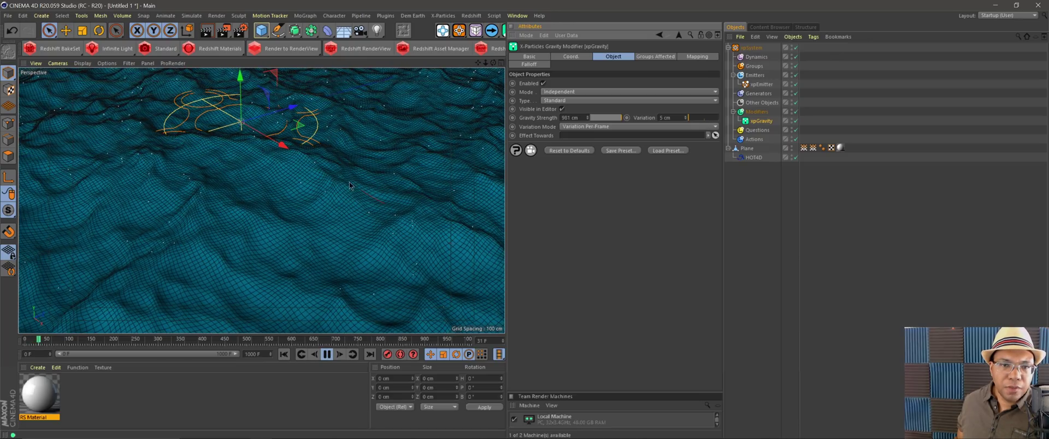
pyautogui.click(326, 354)
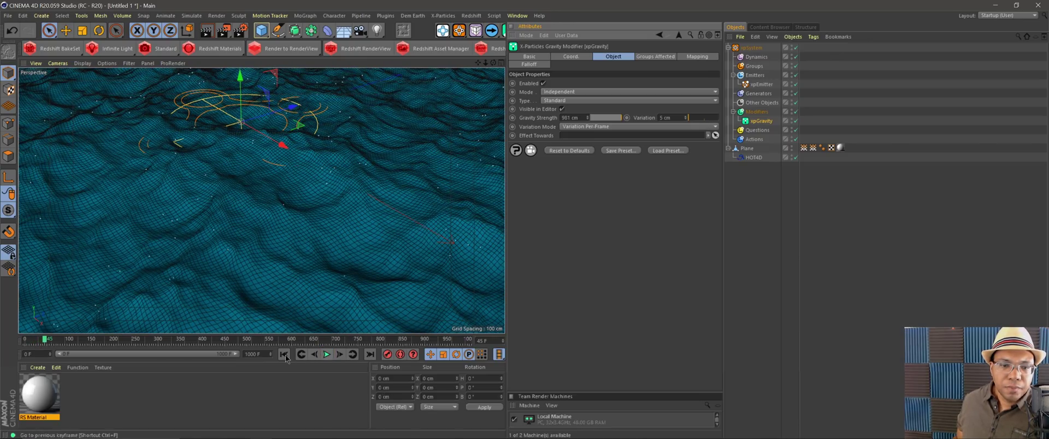
pyautogui.click(283, 354)
# Set the xpEmitter's birthrate to 100000 and play the animation to check the denser spray.
pyautogui.click(761, 85)
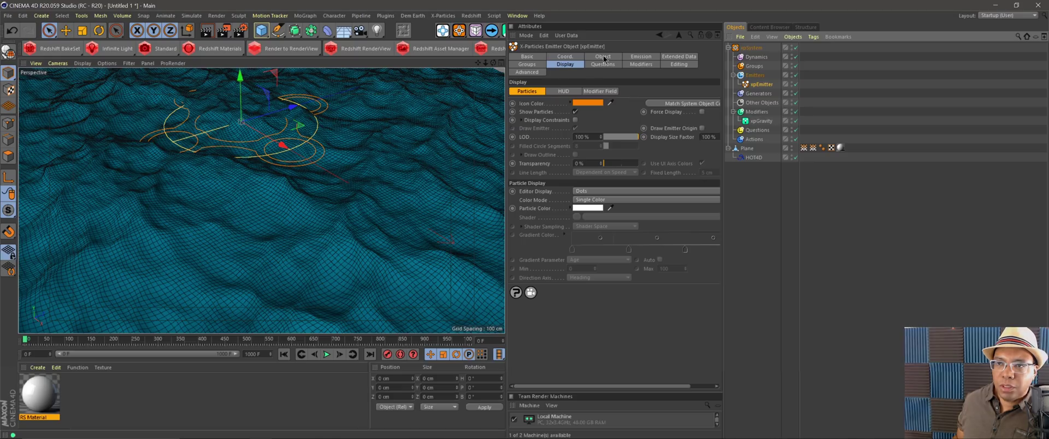
pyautogui.click(603, 57)
pyautogui.click(639, 57)
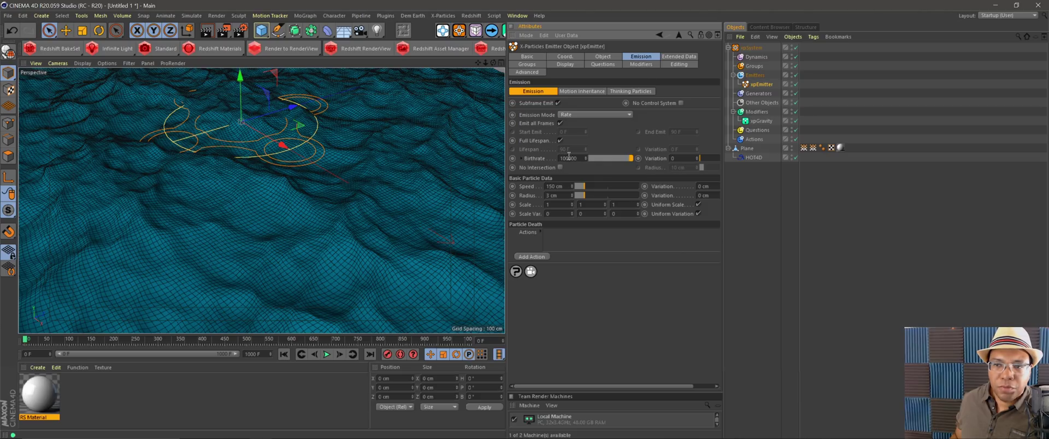
pyautogui.click(327, 355)
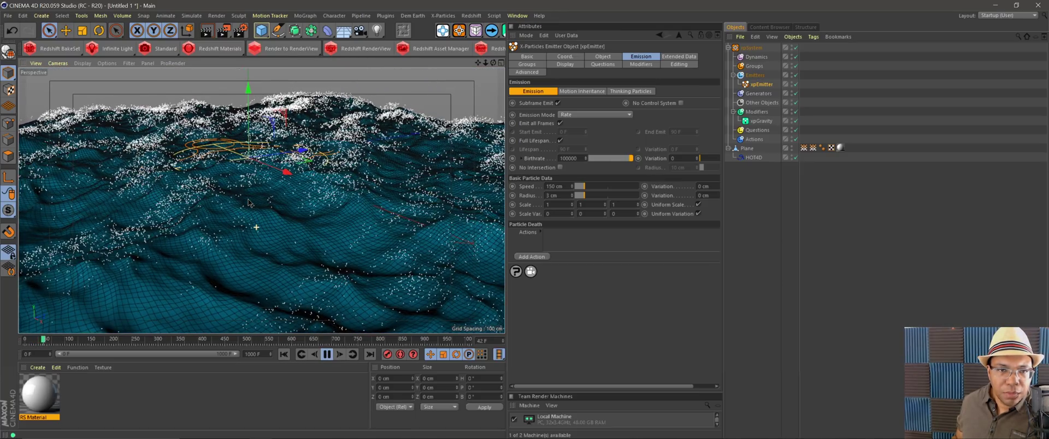
pyautogui.click(328, 355)
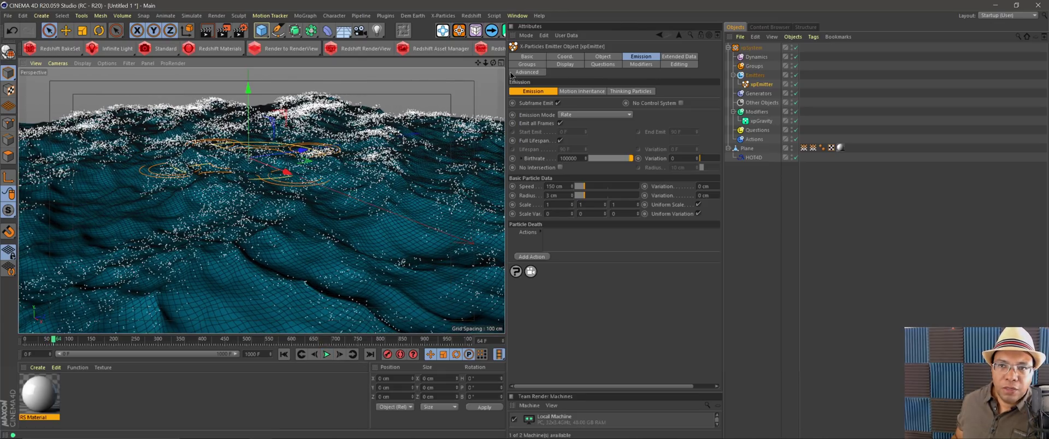
# Examine in the Front view how far the particles fall below the ocean plane, then rewind to the start.
pyautogui.middleClick(446, 240)
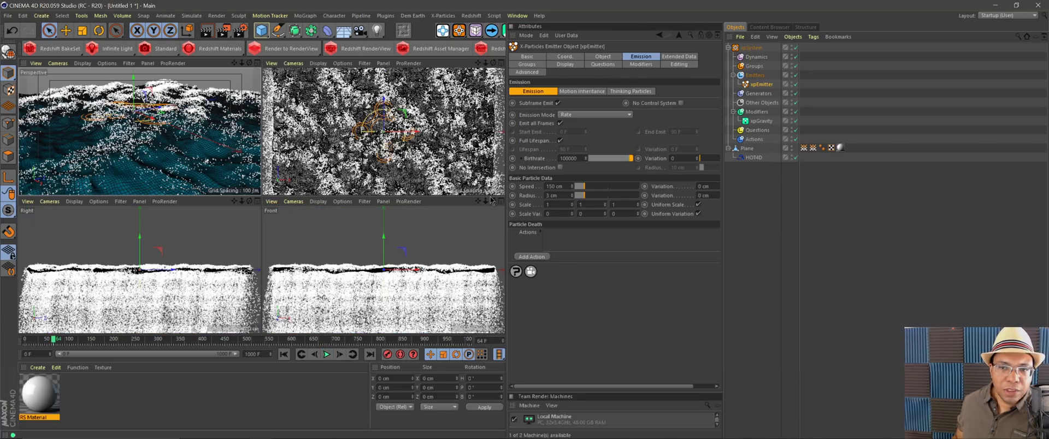
pyautogui.middleClick(282, 226)
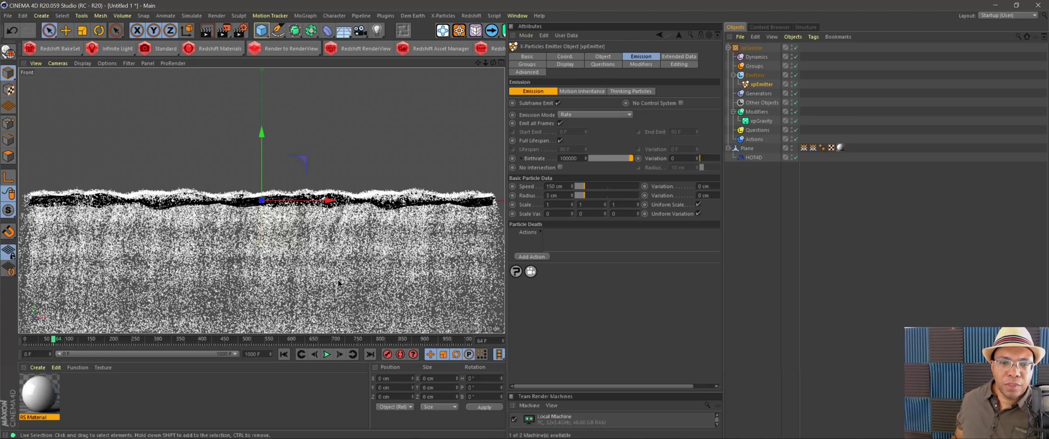
pyautogui.scroll(-5, 337, 279)
pyautogui.keyDown('alt'); pyautogui.moveTo(334, 230); pyautogui.dragTo(323, 147, button='middle'); pyautogui.keyUp('alt')
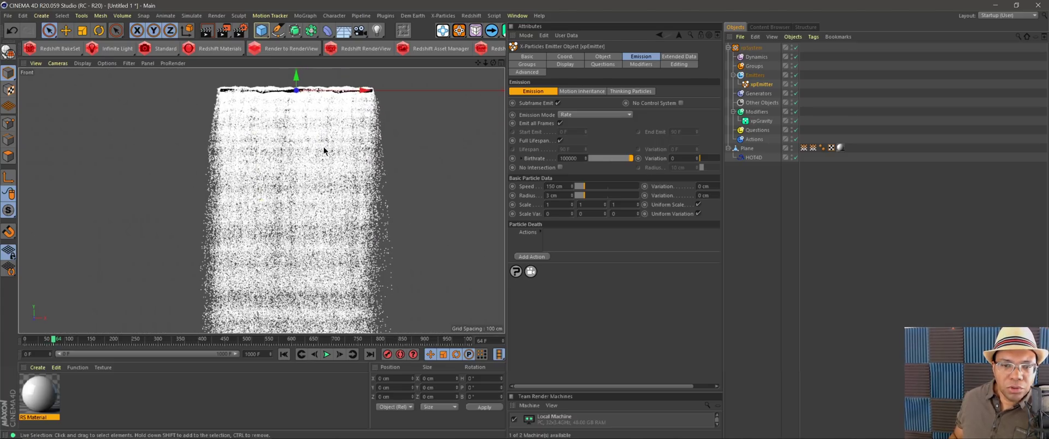
pyautogui.scroll(-5, 329, 204)
pyautogui.scroll(5, 335, 226)
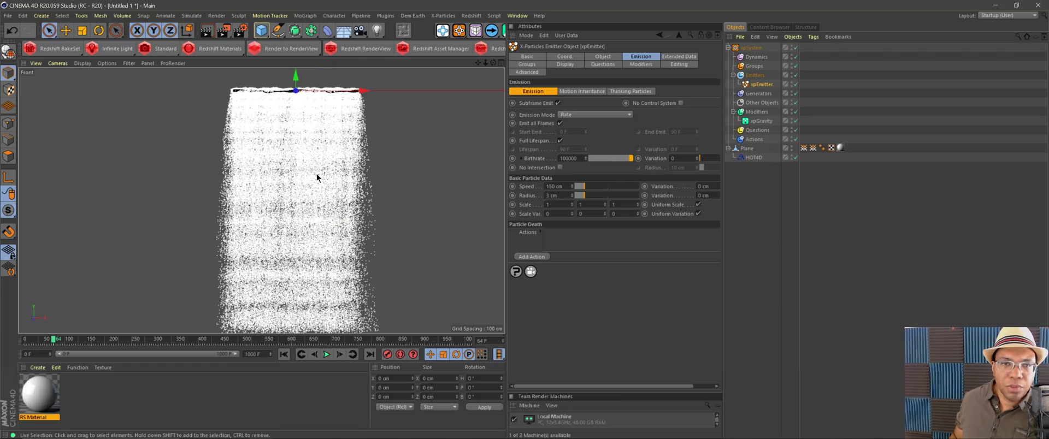
pyautogui.keyDown('alt'); pyautogui.moveTo(316, 176); pyautogui.dragTo(312, 265, button='middle'); pyautogui.keyUp('alt')
pyautogui.click(281, 355)
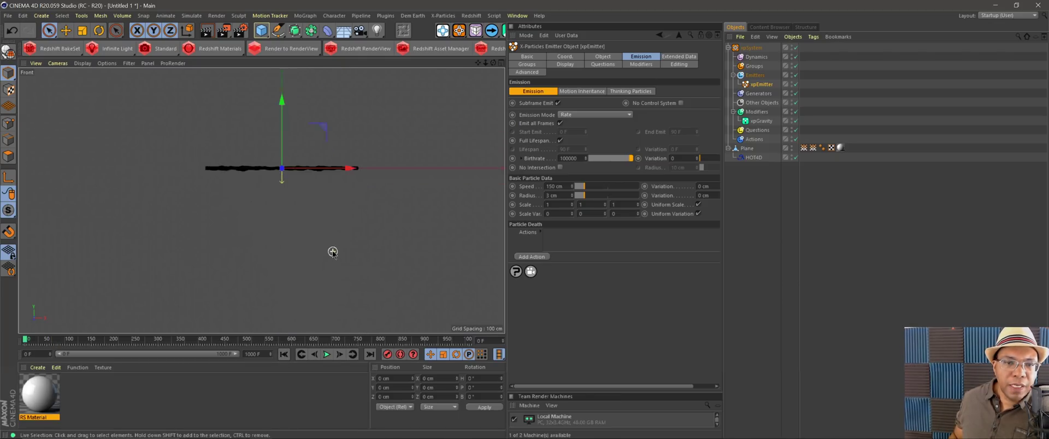
# Add an xpKill control modifier to the particle system.
pyautogui.scroll(3, 332, 251)
pyautogui.keyDown('alt'); pyautogui.moveTo(288, 140); pyautogui.dragTo(328, 264, button='middle'); pyautogui.keyUp('alt')
pyautogui.scroll(3, 305, 249)
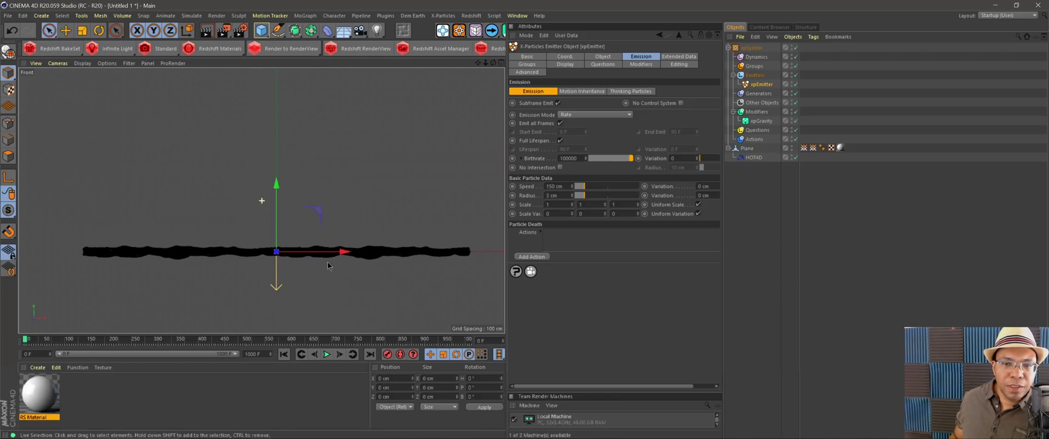
pyautogui.scroll(2, 329, 243)
pyautogui.click(756, 112)
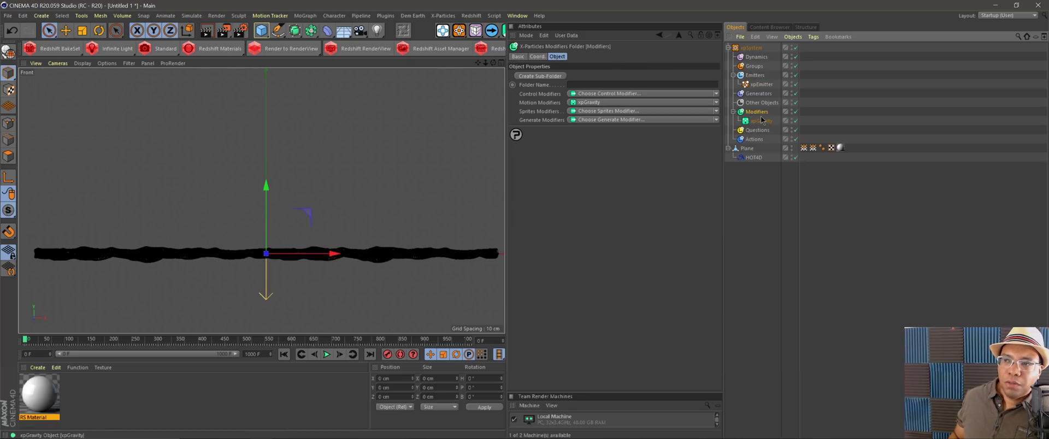
pyautogui.click(589, 94)
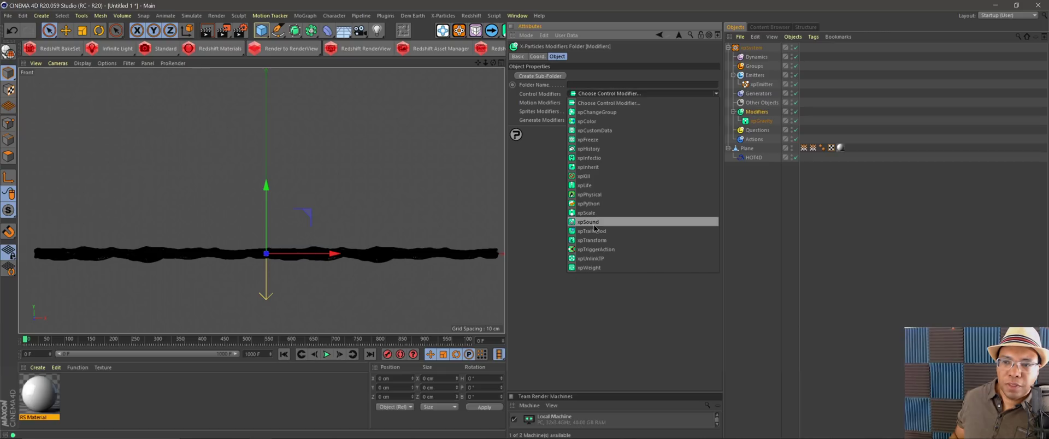
pyautogui.click(584, 176)
pyautogui.scroll(-5, 297, 271)
pyautogui.moveTo(346, 283); pyautogui.dragTo(313, 240, button='middle')
pyautogui.scroll(-2, 325, 231)
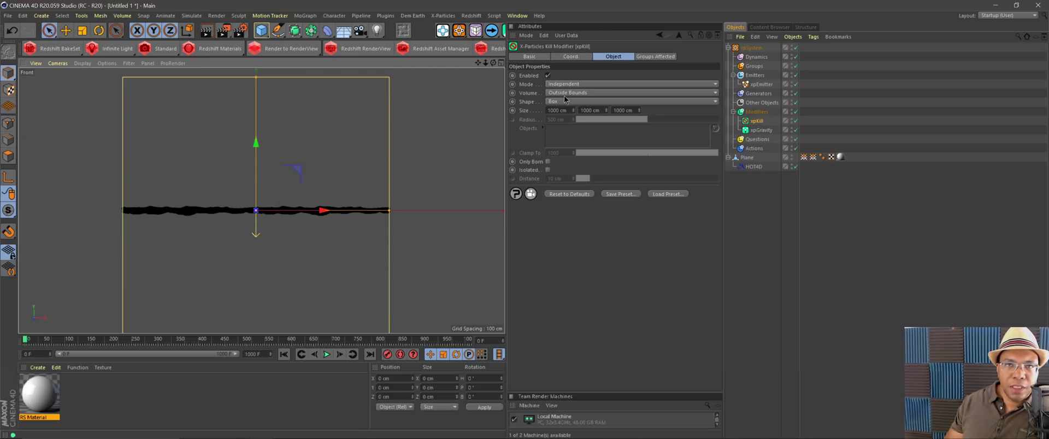
# Raise the xpKill box to about 491 cm in Y, aligning its lower edge with the ocean surface, and test it by playing the animation.
pyautogui.moveTo(256, 192); pyautogui.dragTo(294, 56)
pyautogui.scroll(1, 287, 241)
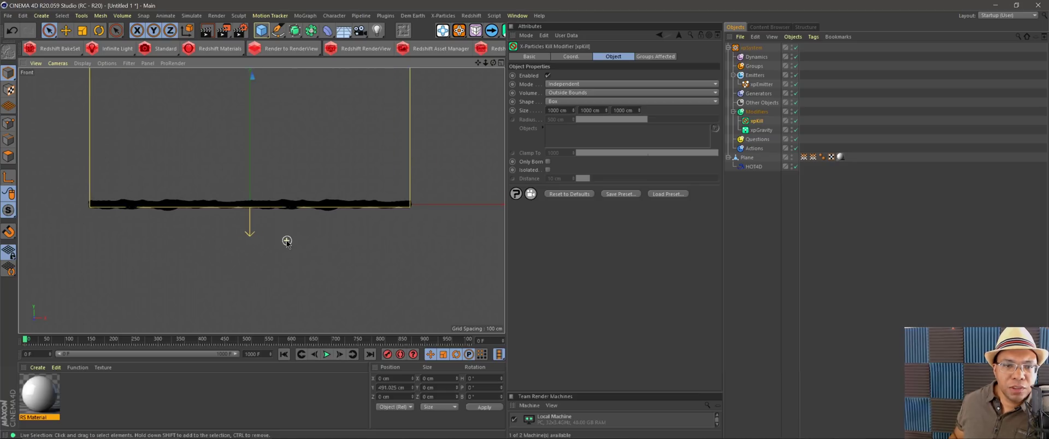
pyautogui.scroll(2, 287, 241)
pyautogui.scroll(1, 325, 269)
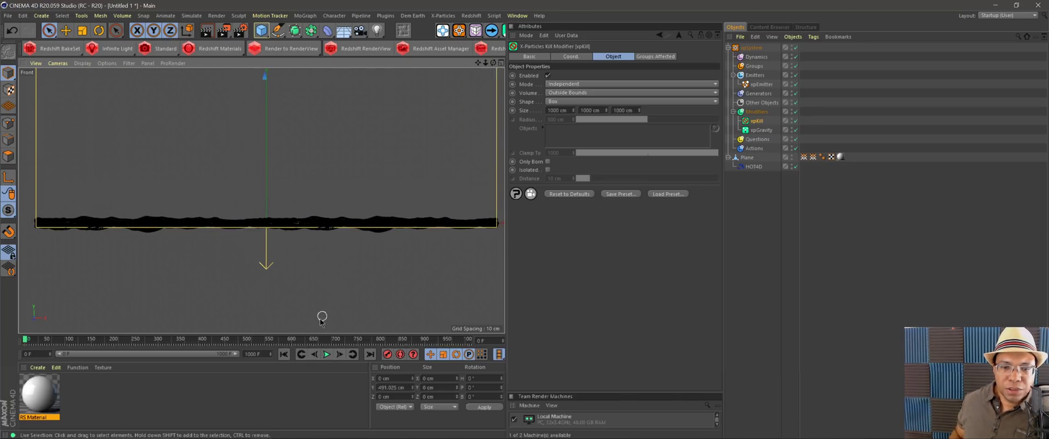
pyautogui.click(326, 354)
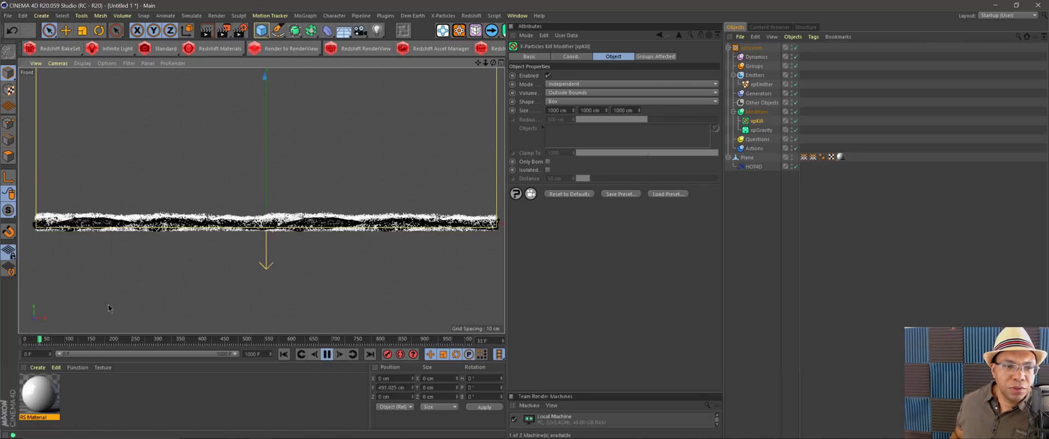
pyautogui.click(284, 355)
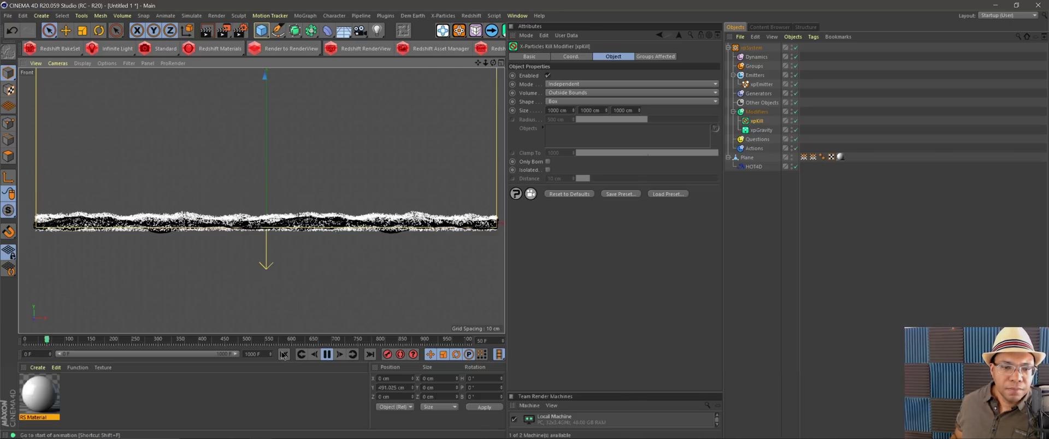
# Return to the Perspective view to look across the ocean spray, and rewind the animation to the start.
pyautogui.click(501, 64)
pyautogui.middleClick(200, 157)
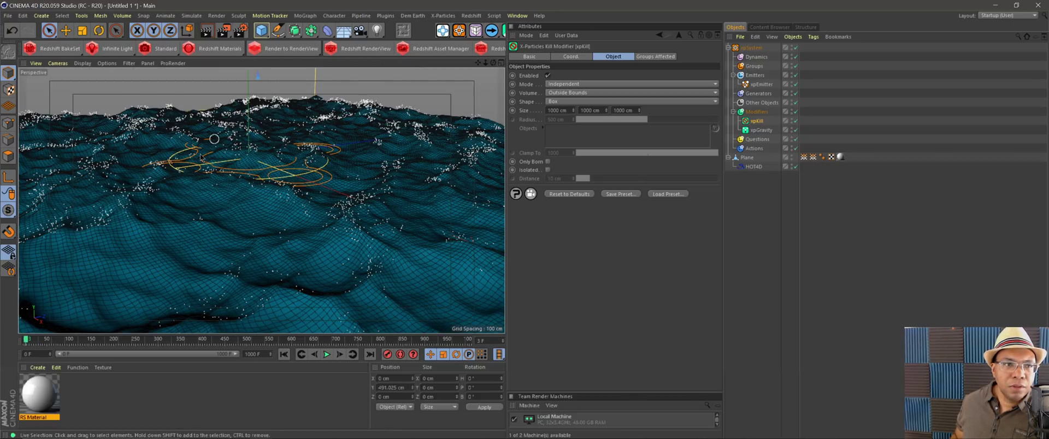
pyautogui.keyDown('alt'); pyautogui.moveTo(216, 205); pyautogui.dragTo(273, 213); pyautogui.keyUp('alt')
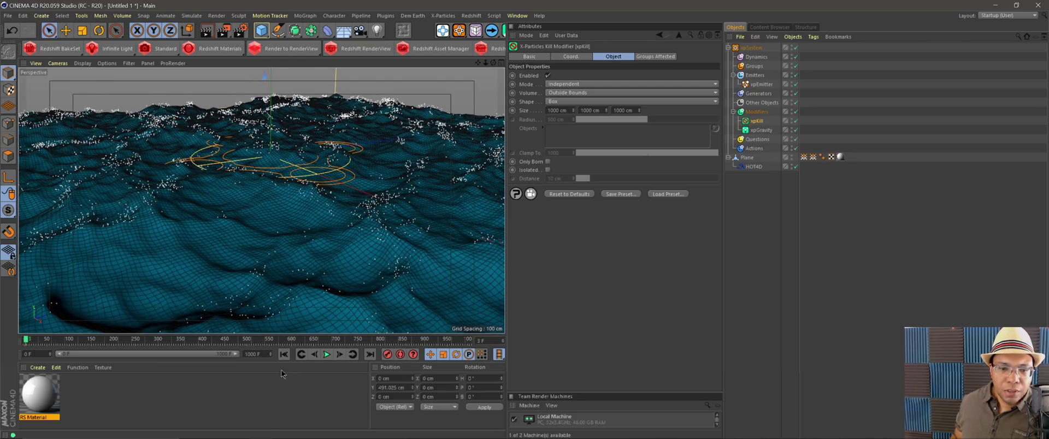
pyautogui.click(284, 355)
# Turn off Full Lifespan on the xpEmitter and set its lifespan to 2 F with a variation of 1 F.
pyautogui.click(761, 84)
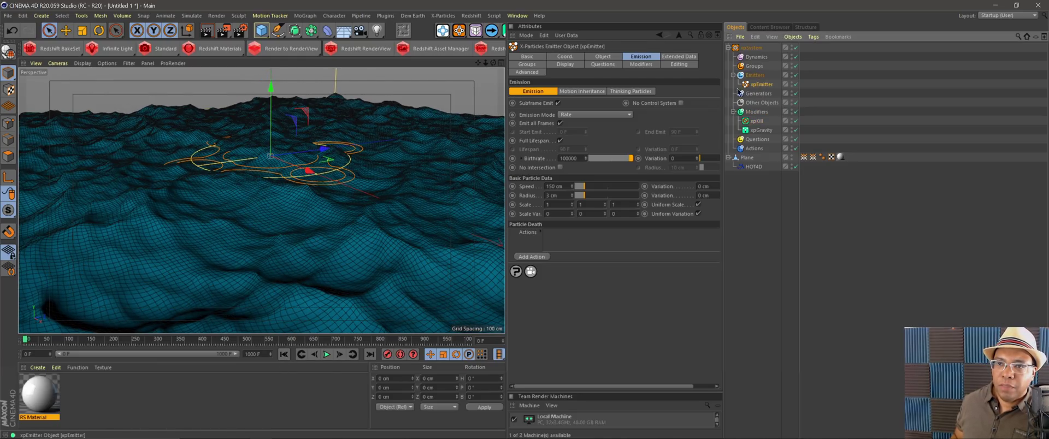
pyautogui.click(559, 141)
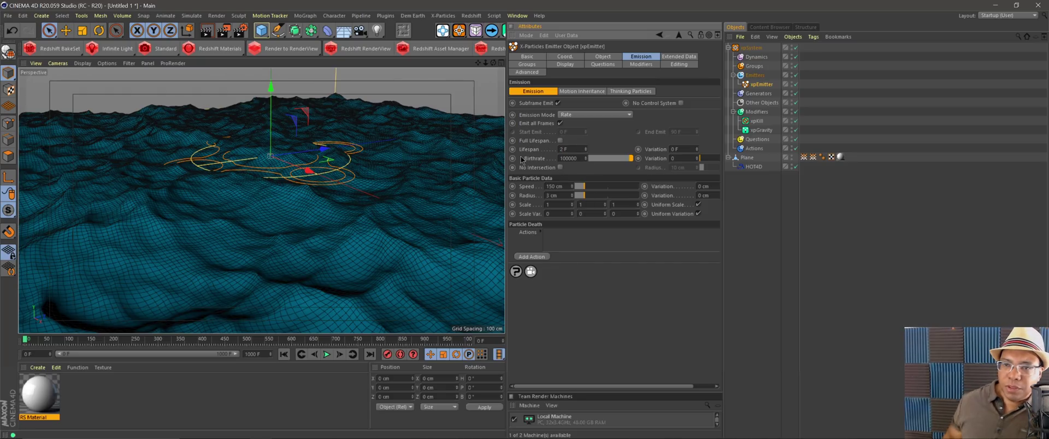
pyautogui.write('1')
pyautogui.press('Return')
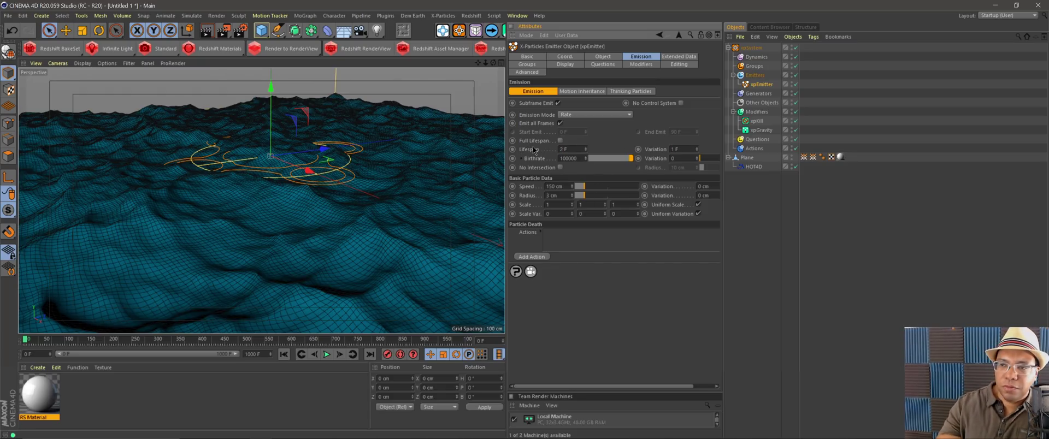
# Set the xpEmitter's particle speed to 0 cm, play the animation to check the particles, and stop it at frame 107.
pyautogui.click(561, 186)
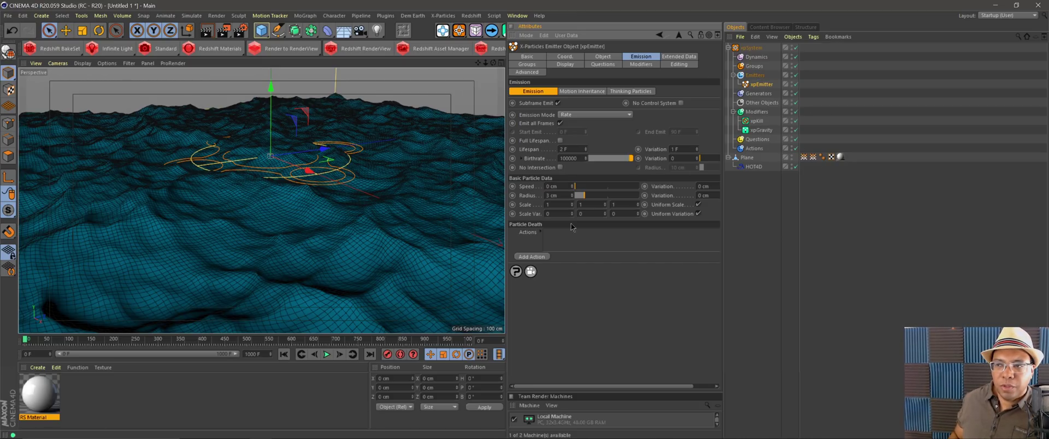
pyautogui.click(326, 355)
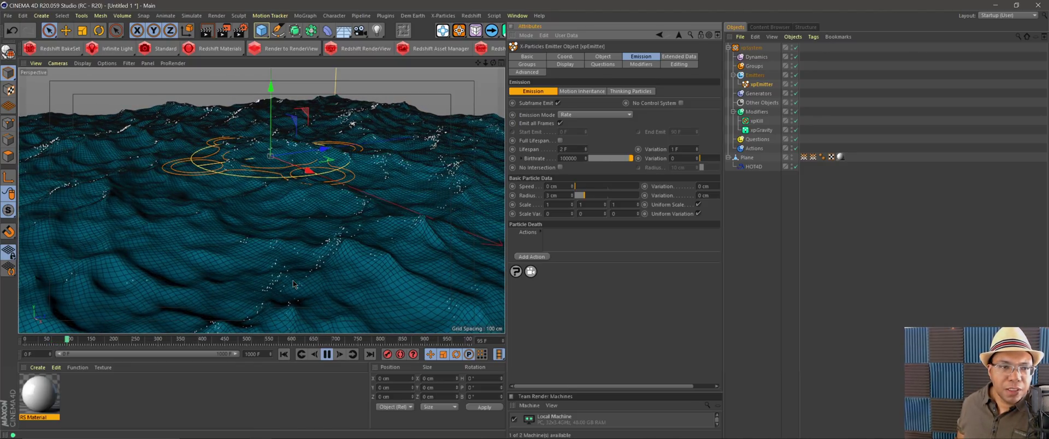
pyautogui.press('F8')
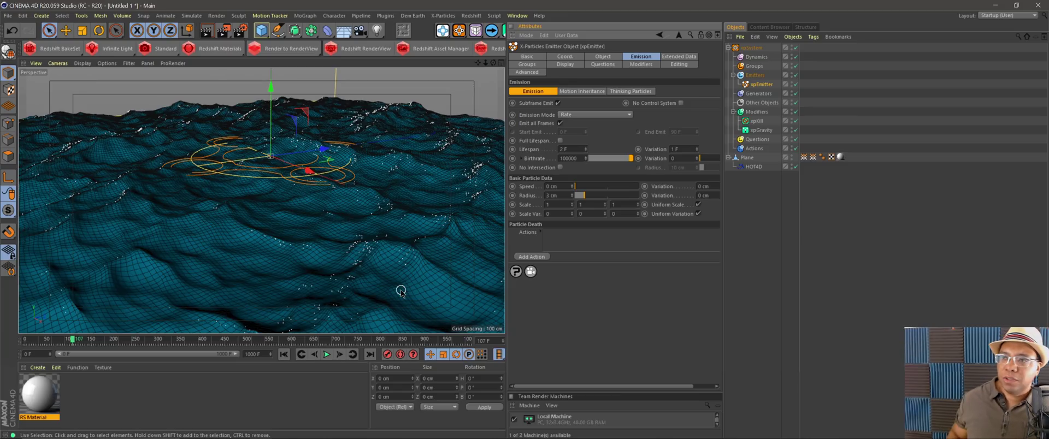
# Add a Redshift Object tag to the xpEmitter and set its particle mode to Point Instances.
pyautogui.click(814, 36)
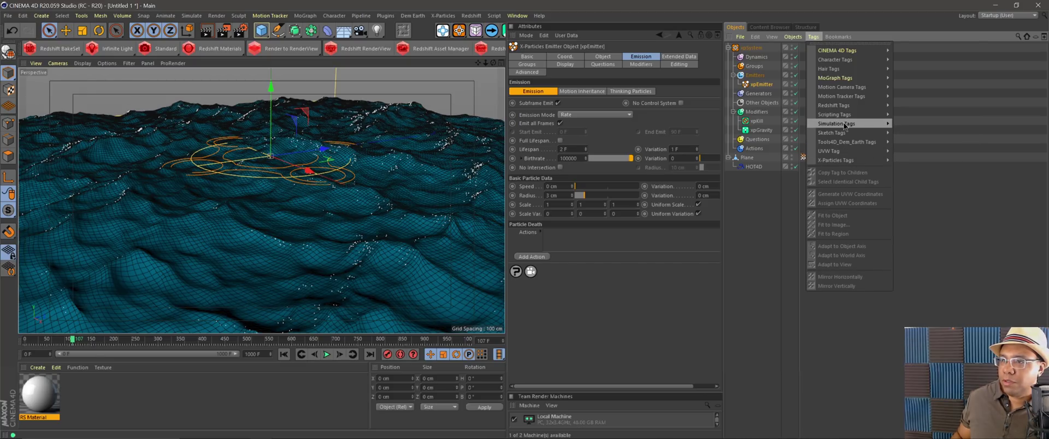
pyautogui.moveTo(844, 108)
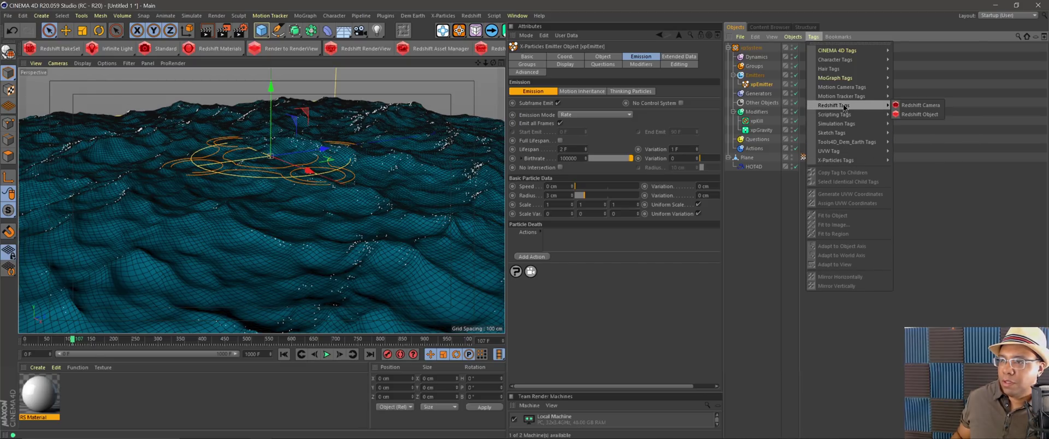
pyautogui.click(920, 115)
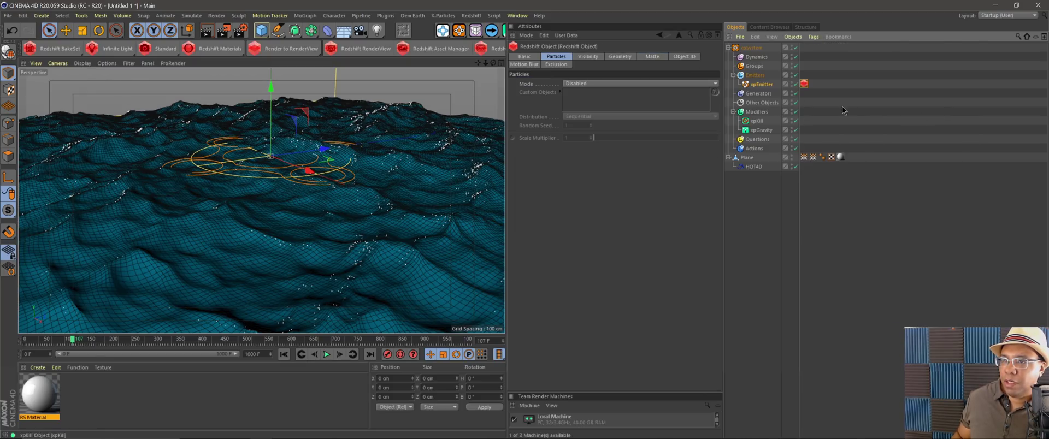
pyautogui.click(558, 56)
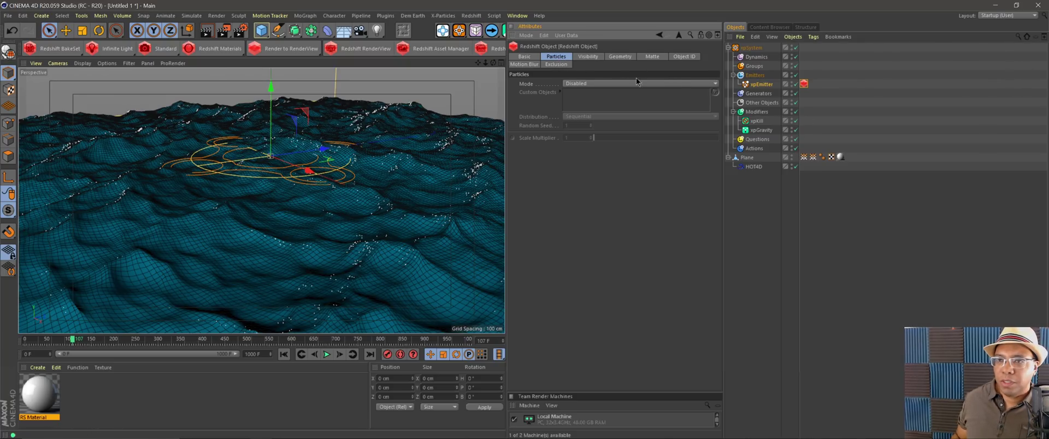
pyautogui.click(587, 84)
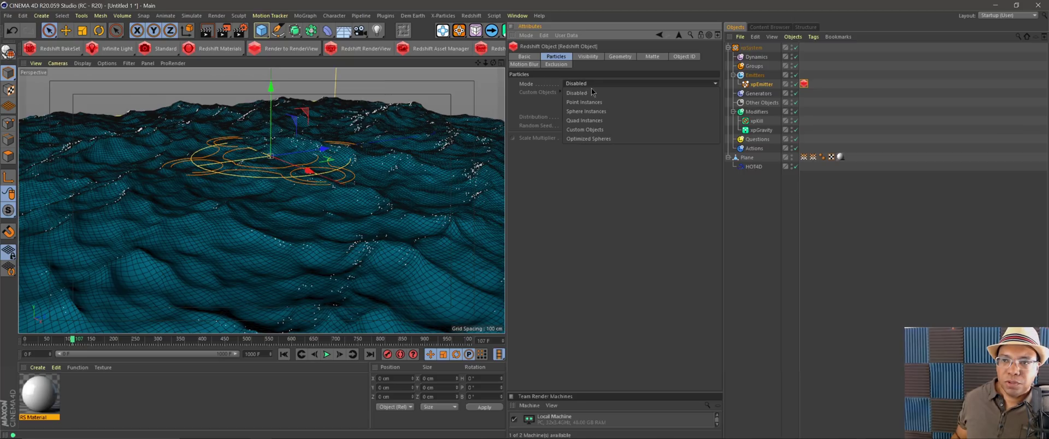
pyautogui.click(586, 102)
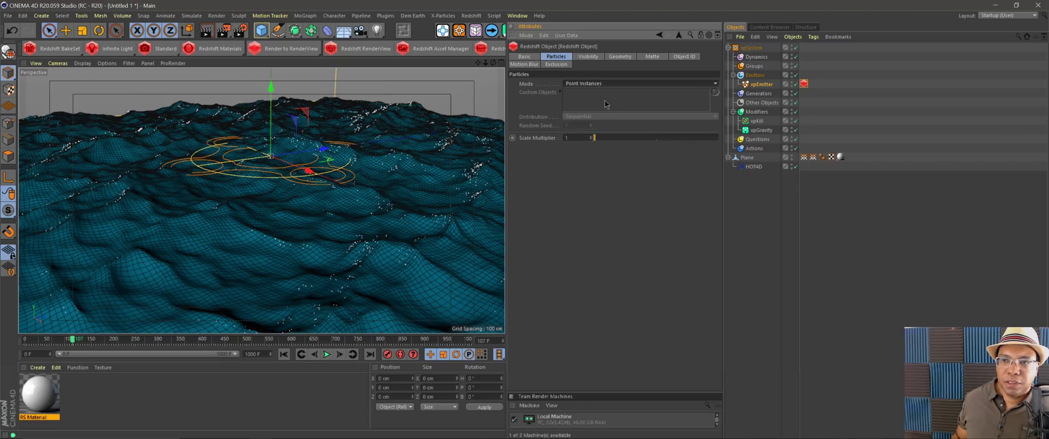
# Render the ocean in the Redshift RenderView, comparing it with the emitter's Redshift Object tag deleted and restored.
pyautogui.click(367, 52)
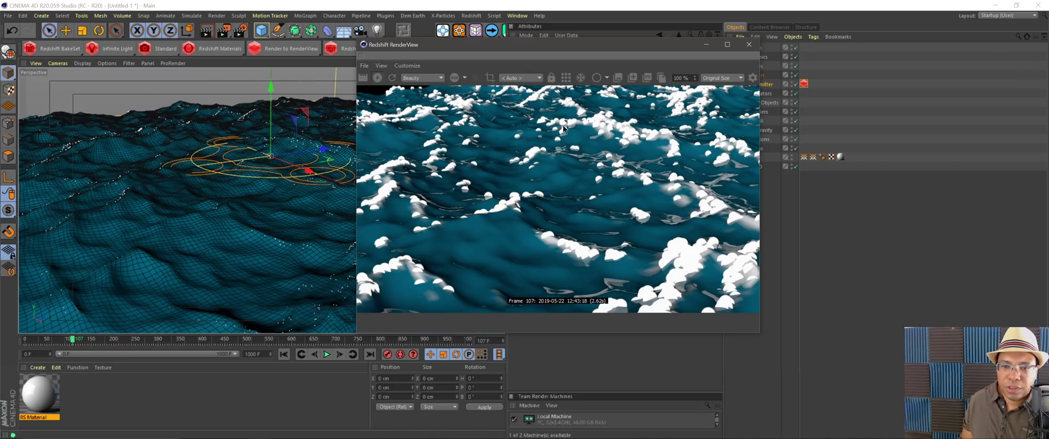
pyautogui.moveTo(647, 43); pyautogui.dragTo(466, 59)
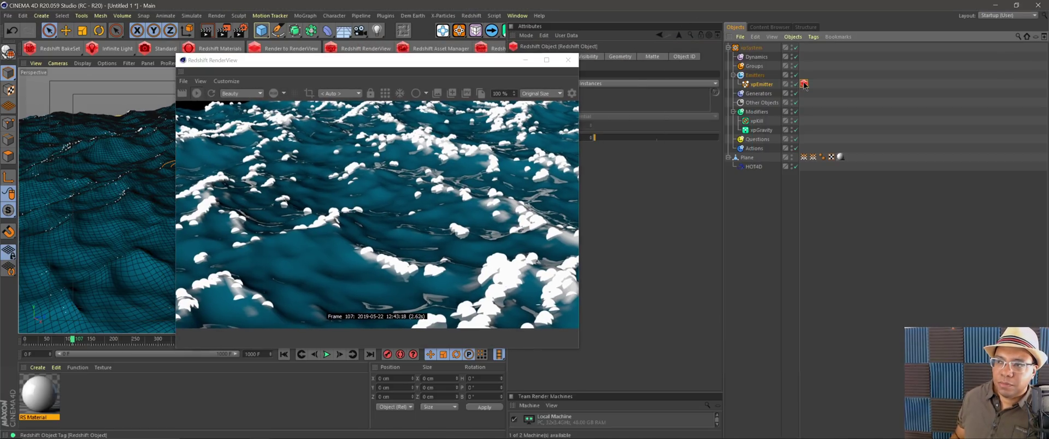
pyautogui.press('Delete')
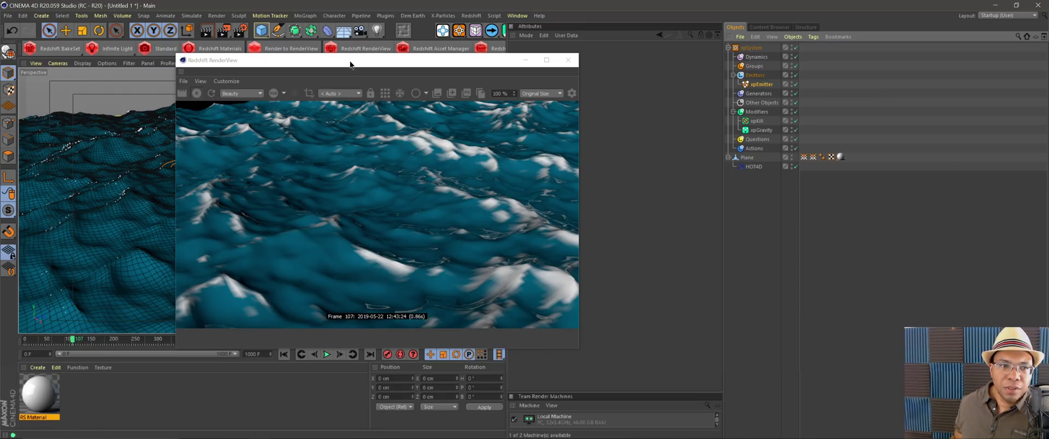
pyautogui.moveTo(385, 60)
pyautogui.mouseDown()
pyautogui.moveTo(560, 54)
pyautogui.moveTo(404, 53)
pyautogui.mouseUp()
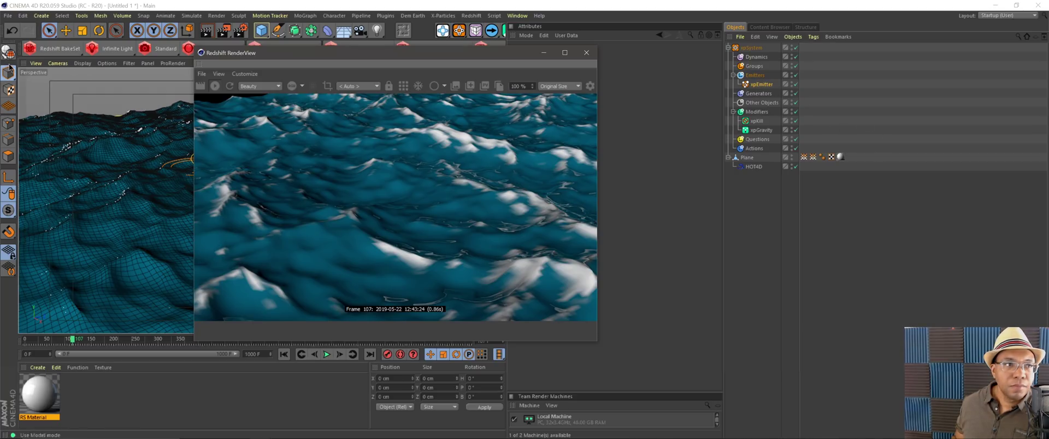
pyautogui.click(7, 33)
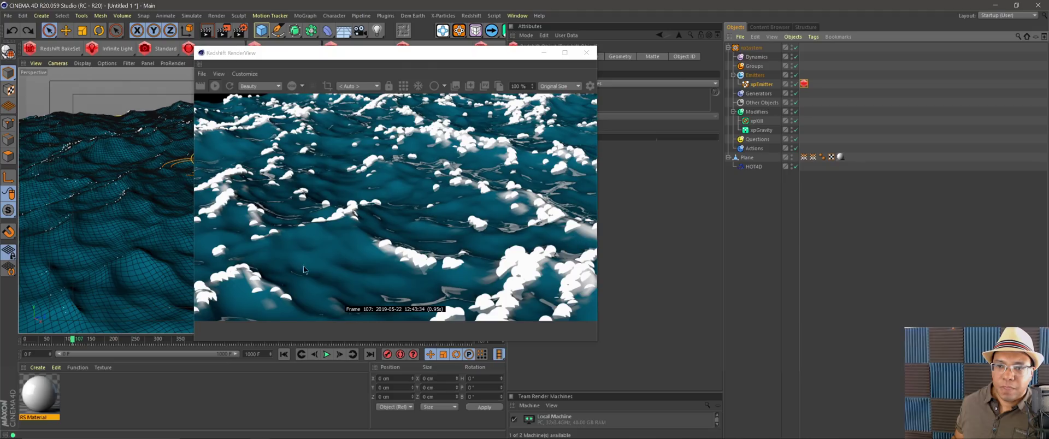
pyautogui.moveTo(411, 58); pyautogui.dragTo(303, 51)
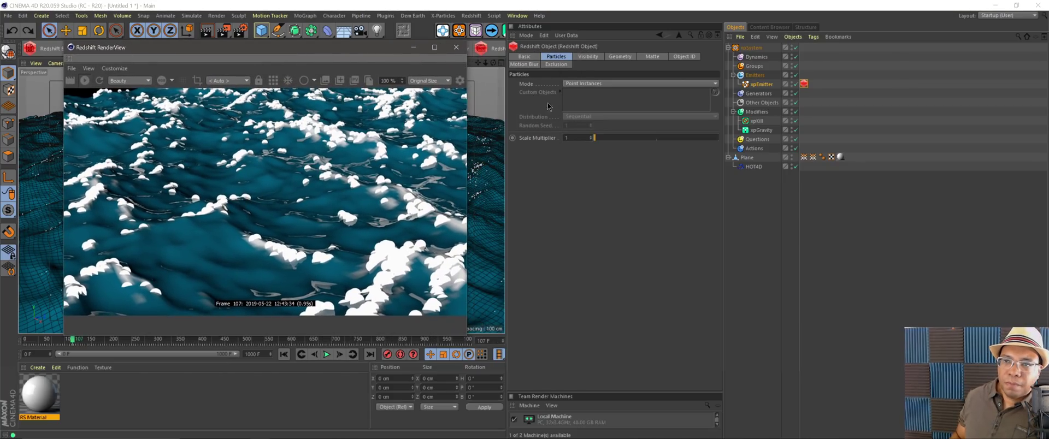
# Set the Redshift Object tag's particle Scale Multiplier to 0.2 and inspect the particle size in the render.
pyautogui.click(567, 137)
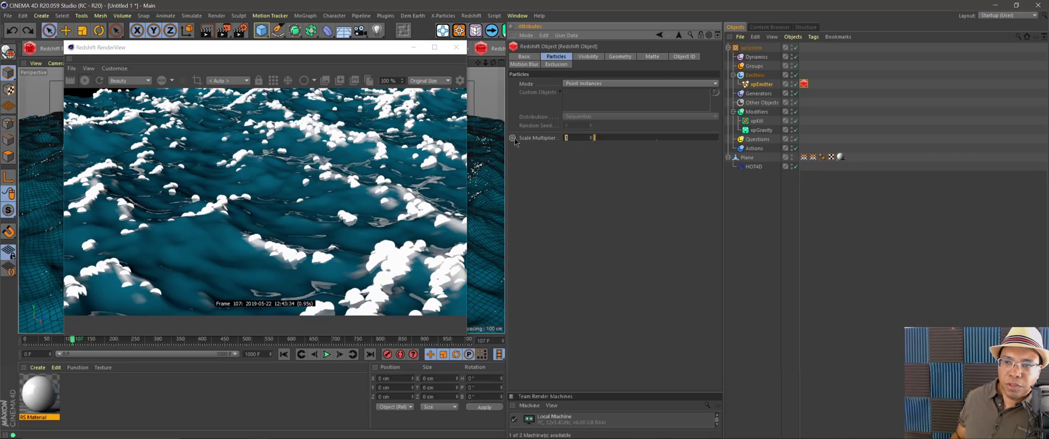
pyautogui.write('0.2')
pyautogui.press('Return')
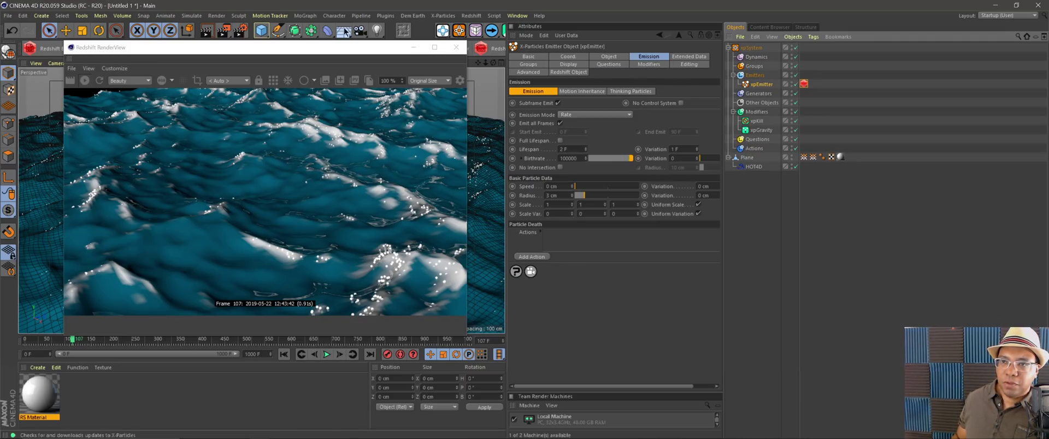
pyautogui.click(571, 65)
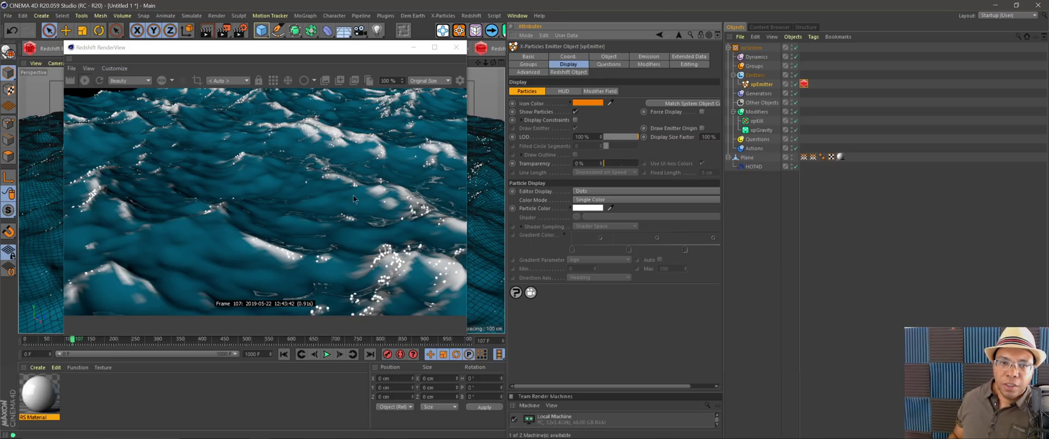
pyautogui.moveTo(320, 54)
pyautogui.mouseDown()
pyautogui.moveTo(462, 60)
pyautogui.moveTo(303, 57)
pyautogui.mouseUp()
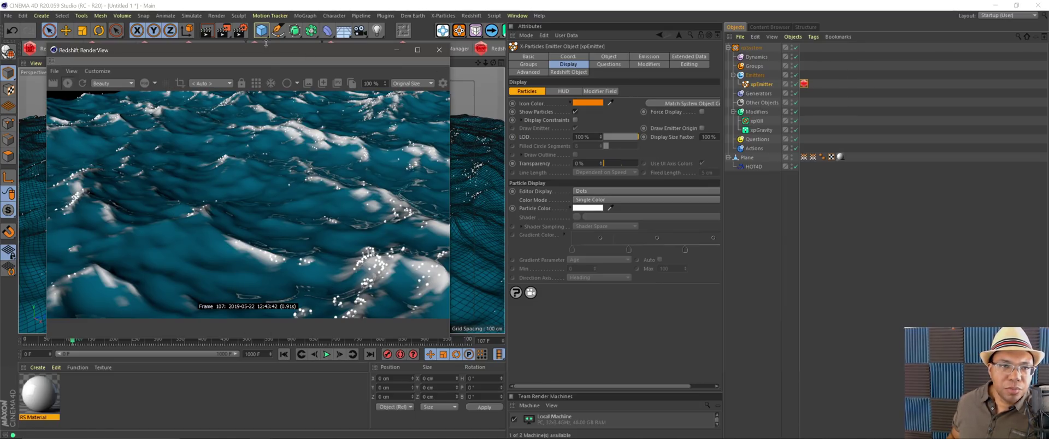
pyautogui.moveTo(269, 57); pyautogui.dragTo(376, 68)
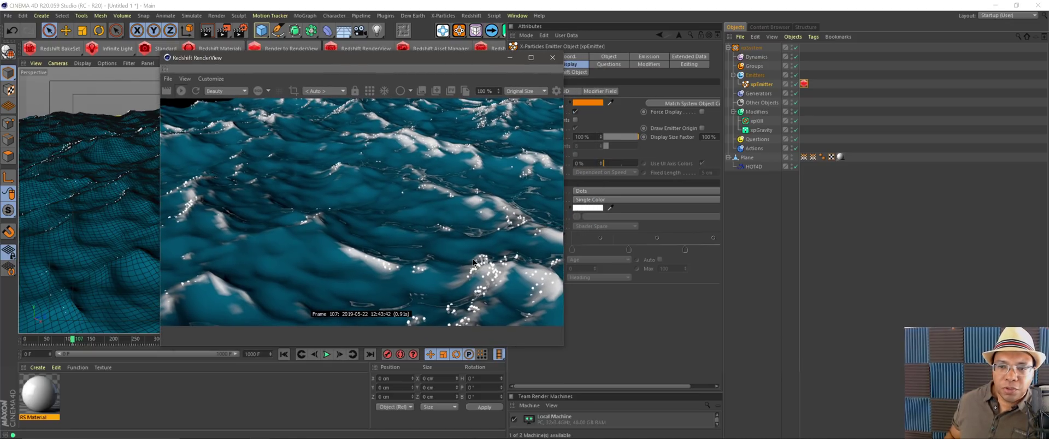
pyautogui.moveTo(467, 57); pyautogui.dragTo(362, 63)
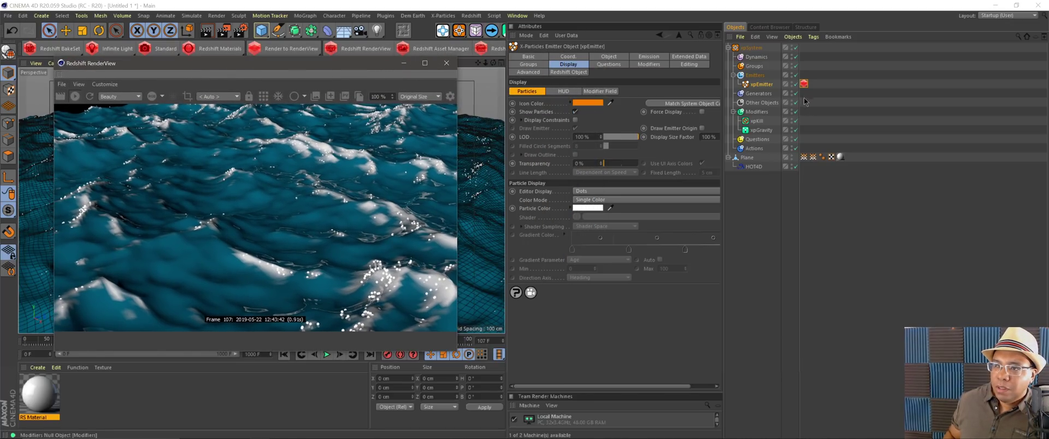
# Enable the Object ID override on the emitter's Redshift Object tag and set the Object ID to 1.
pyautogui.click(804, 84)
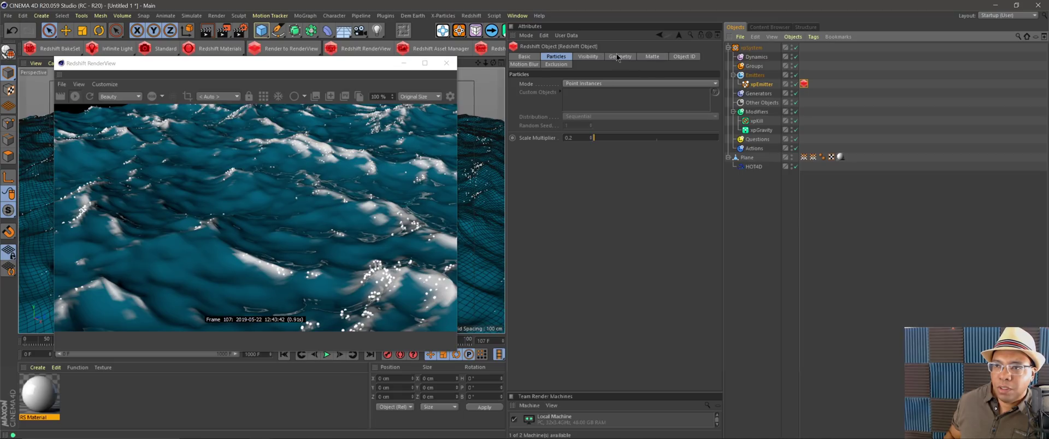
pyautogui.click(684, 56)
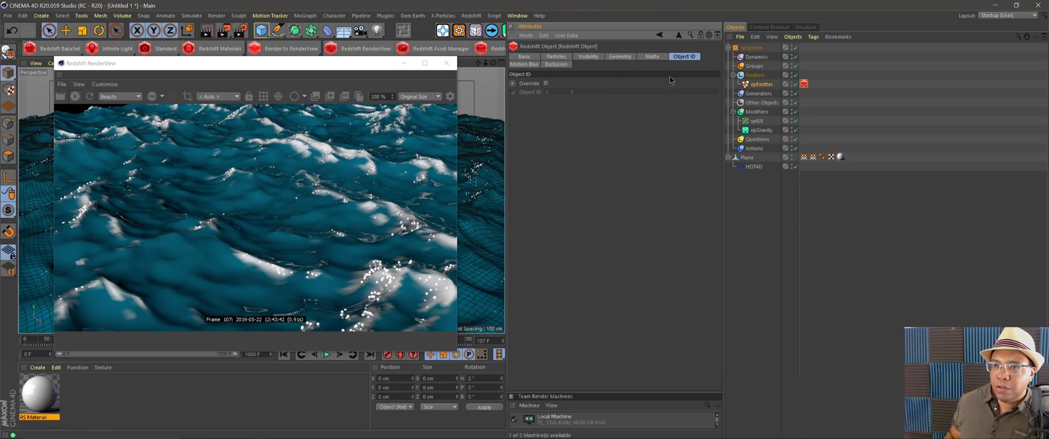
pyautogui.click(546, 84)
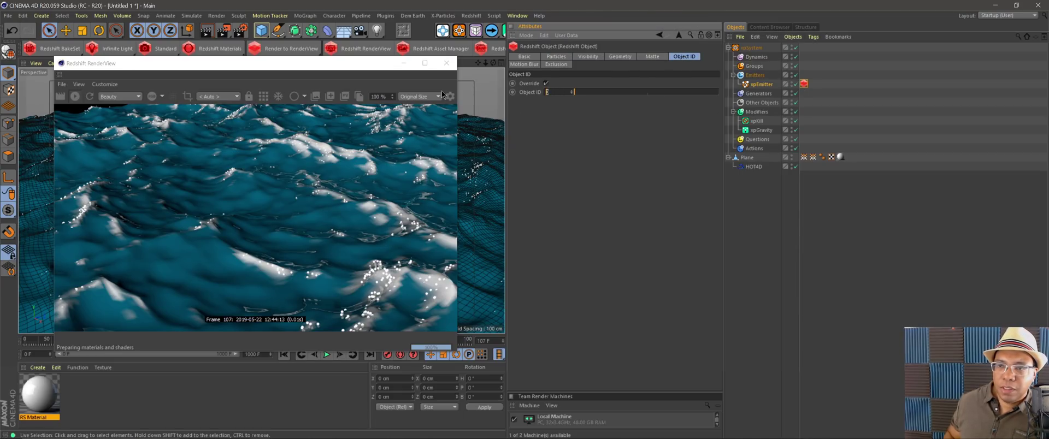
pyautogui.write('1')
pyautogui.press('Return')
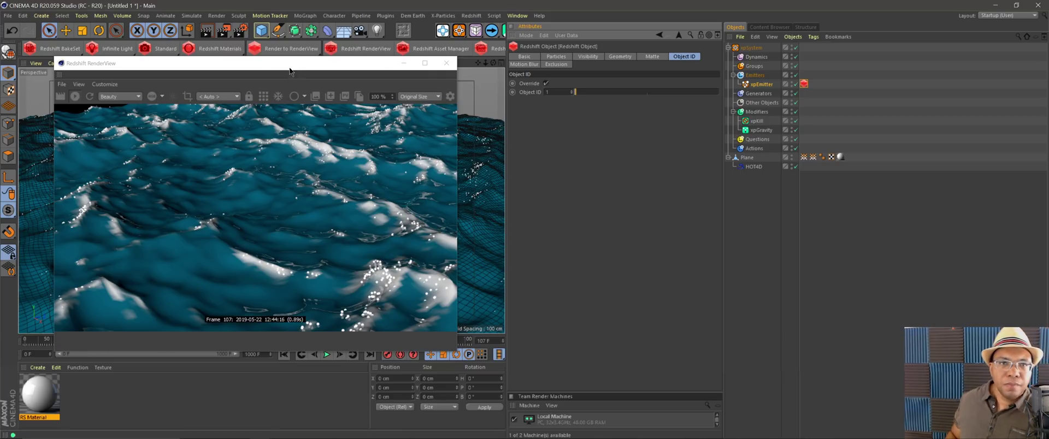
# Add a Puzzle Matte AOV in the Redshift AOV Manager and show its settings.
pyautogui.moveTo(319, 70); pyautogui.dragTo(347, 120)
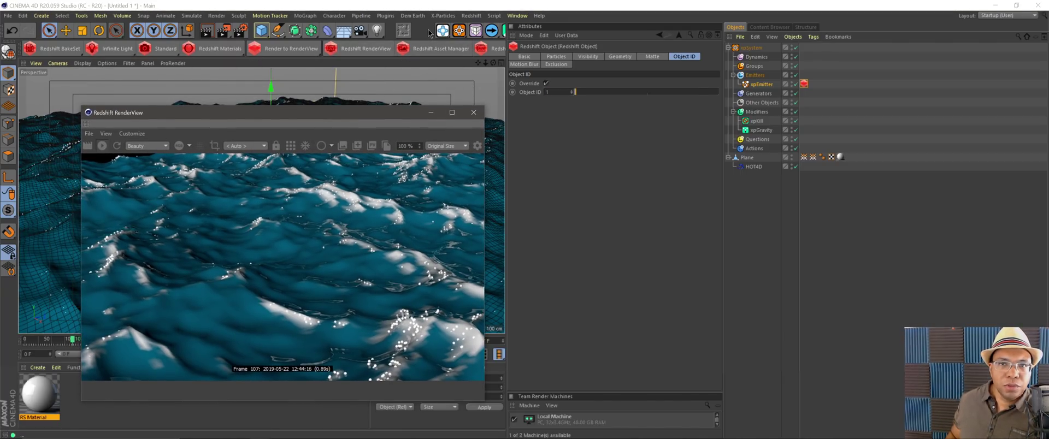
pyautogui.scroll(-3, 337, 31)
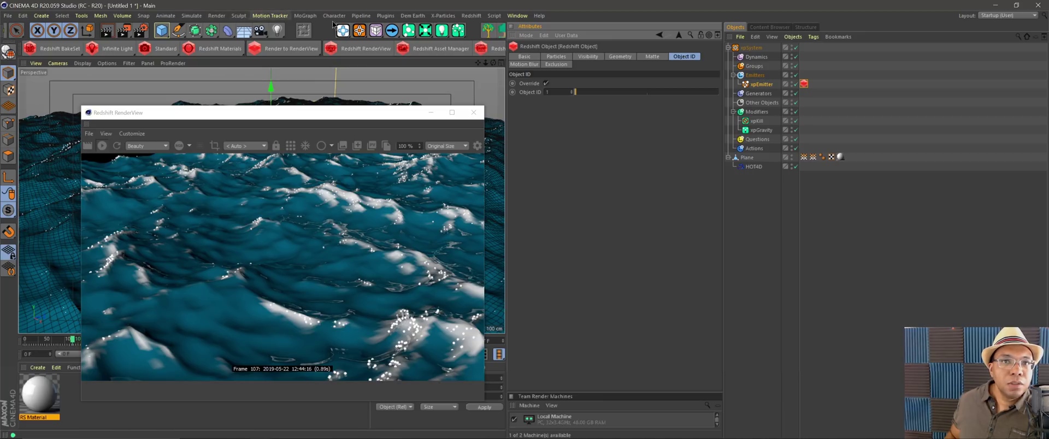
pyautogui.click(470, 15)
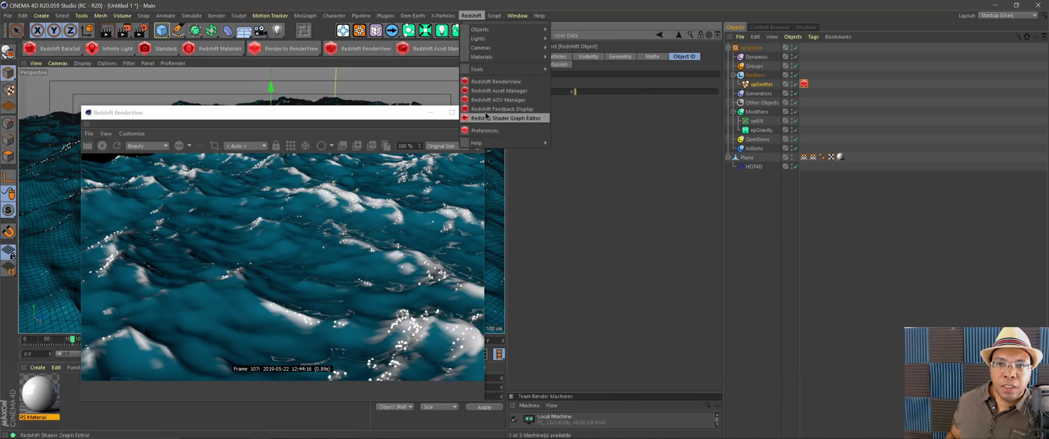
pyautogui.click(504, 101)
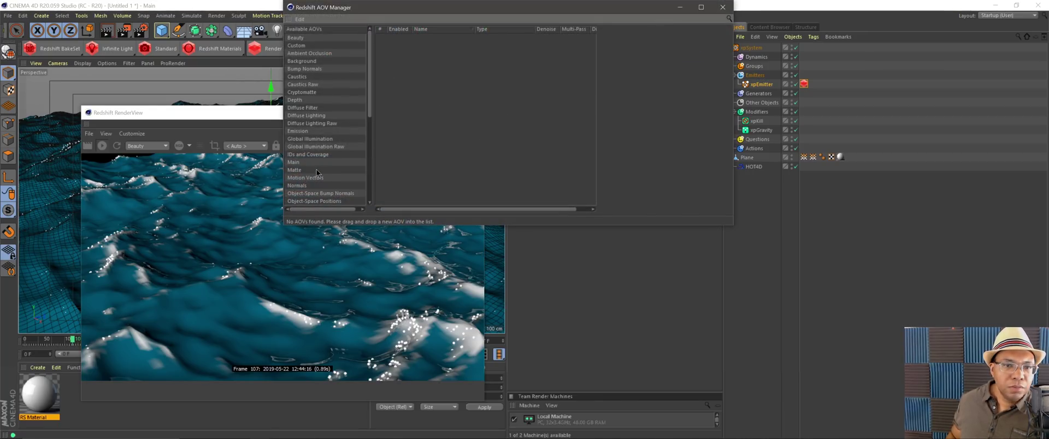
pyautogui.moveTo(287, 66); pyautogui.dragTo(487, 64)
pyautogui.click(440, 38)
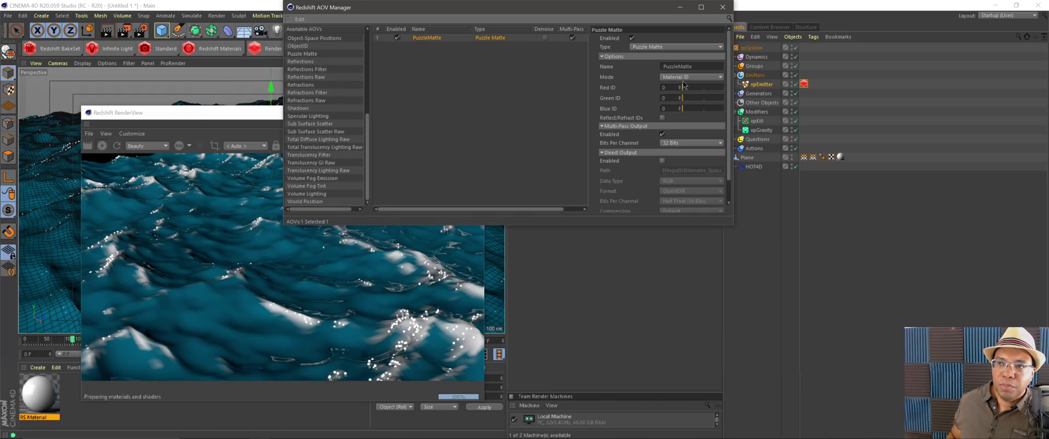
# Set the Puzzle Matte AOV's mode to Object ID with Red ID 1 and close the AOV Manager.
pyautogui.moveTo(733, 97); pyautogui.dragTo(773, 96)
pyautogui.click(733, 80)
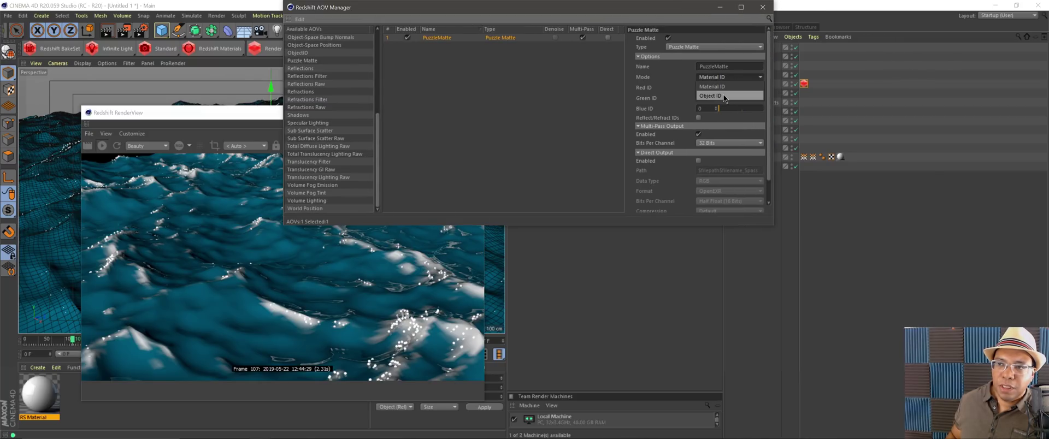
pyautogui.click(723, 96)
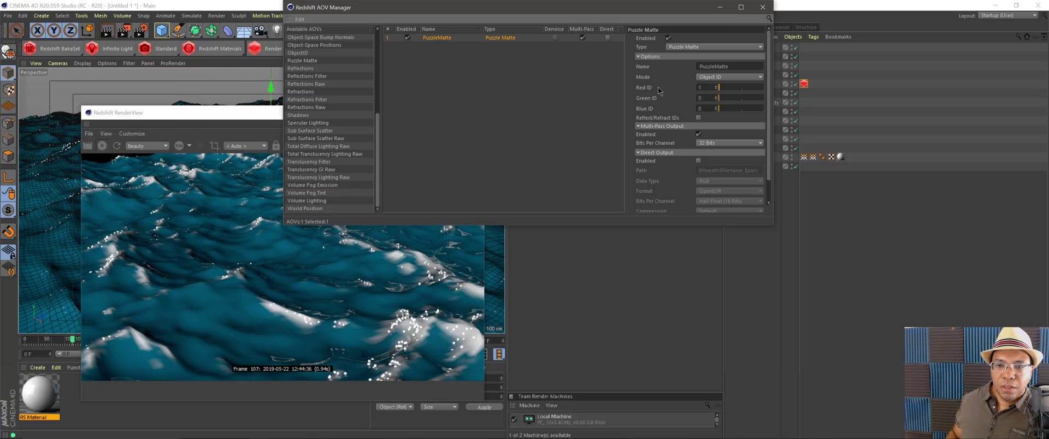
pyautogui.click(763, 7)
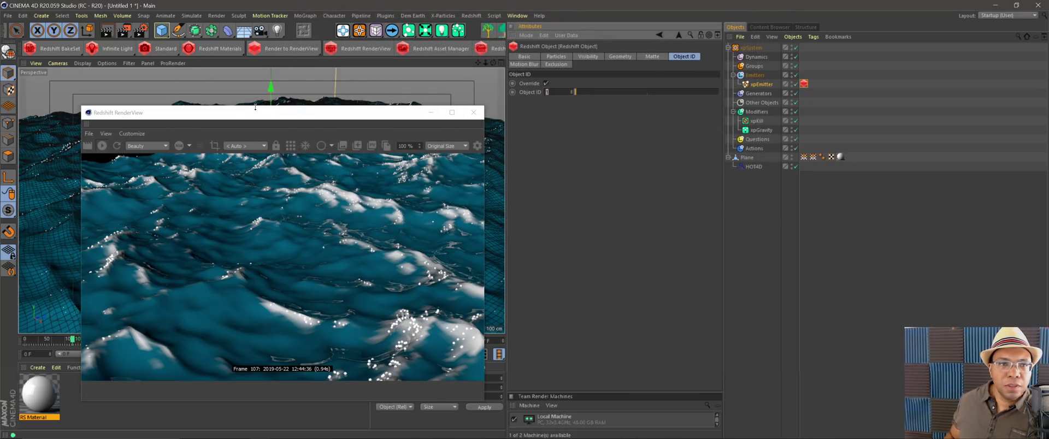
# Inspect the PuzzleMatte pass in the RenderView, return to Beauty, and view the ocean from a different angle.
pyautogui.click(280, 115)
pyautogui.moveTo(280, 115); pyautogui.dragTo(391, 61)
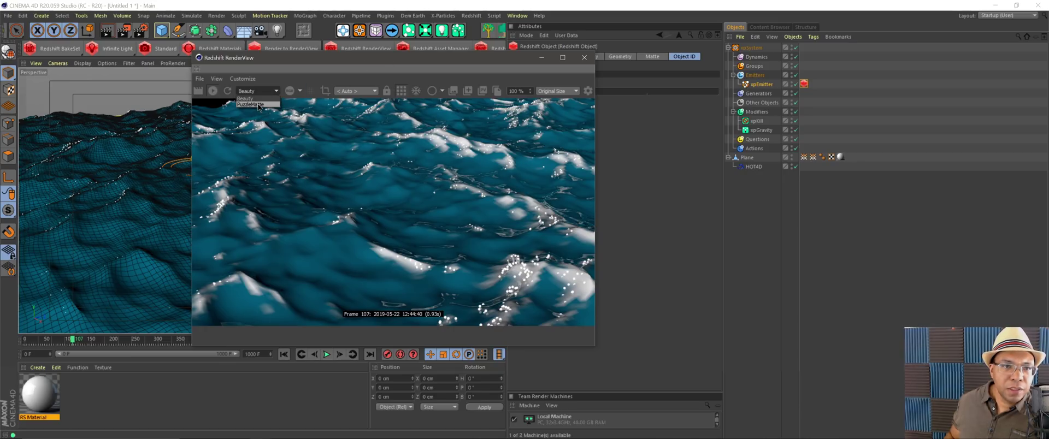
pyautogui.click(255, 104)
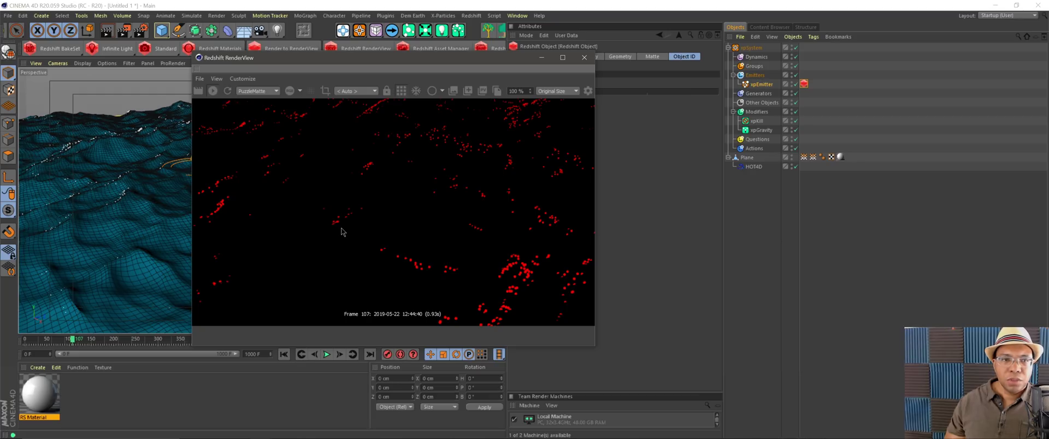
pyautogui.click(402, 91)
pyautogui.click(248, 91)
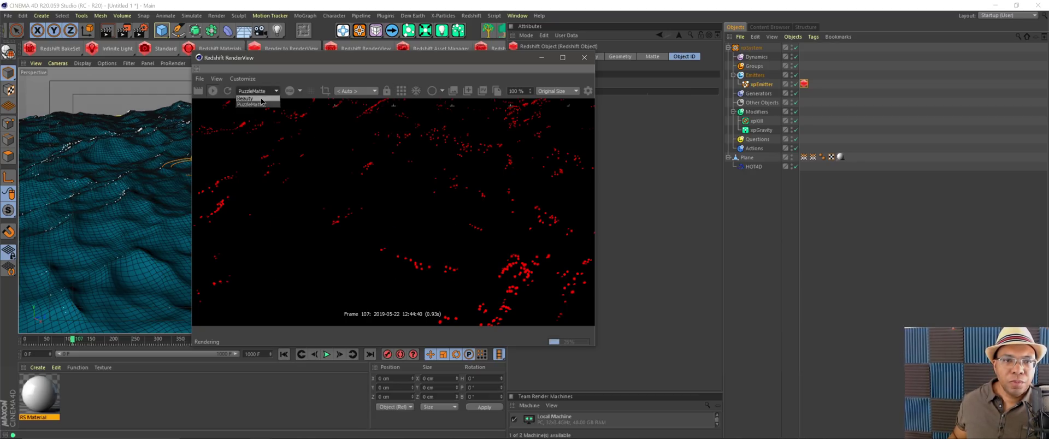
pyautogui.click(243, 99)
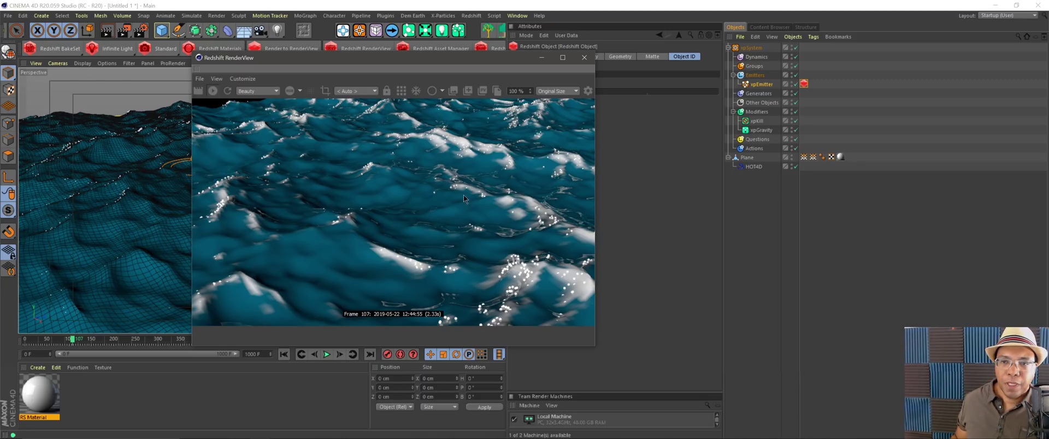
pyautogui.keyDown('alt'); pyautogui.moveTo(159, 253); pyautogui.dragTo(243, 190); pyautogui.keyUp('alt')
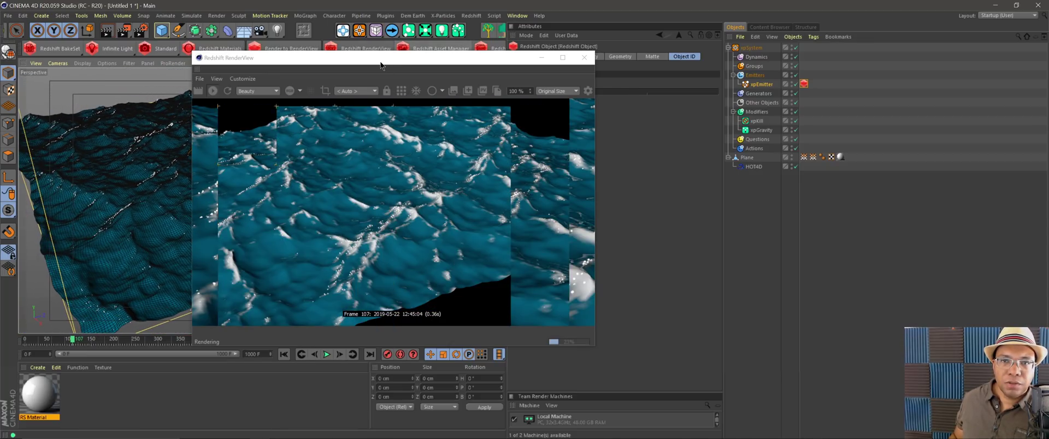
pyautogui.moveTo(382, 57); pyautogui.dragTo(571, 108)
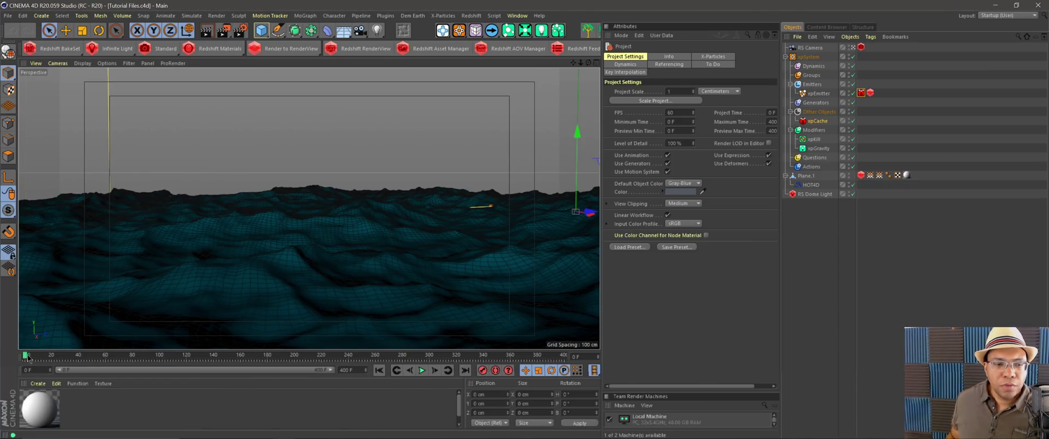
# Scrub the Tutorial Files scene through frame 165 to frame 225 and start rendering it in the Redshift RenderView.
pyautogui.moveTo(27, 357); pyautogui.dragTo(246, 354)
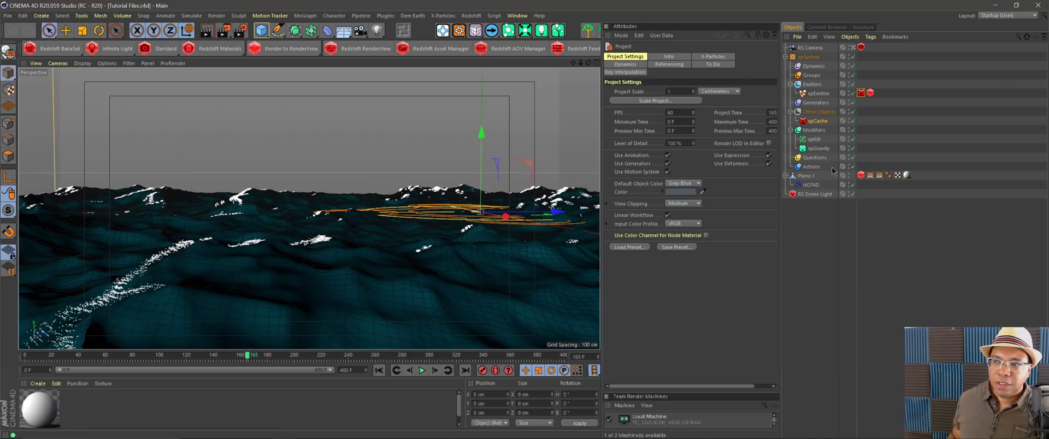
pyautogui.moveTo(253, 359); pyautogui.dragTo(328, 360)
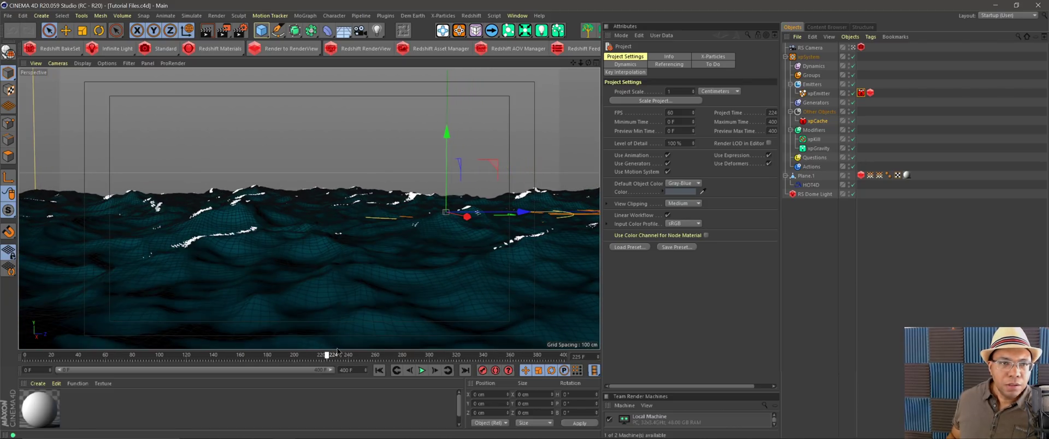
pyautogui.click(363, 48)
pyautogui.click(203, 41)
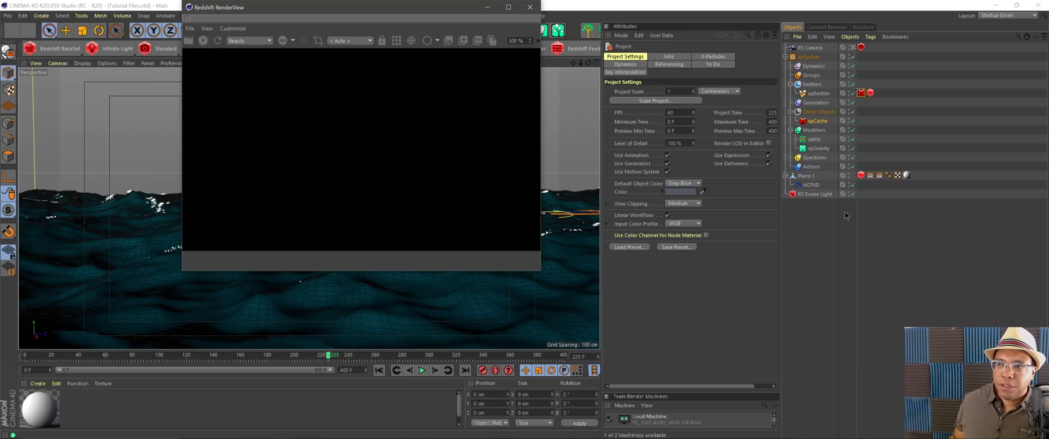
# Examine the RS Dome Light's dome map and image path alongside an enlarged ocean render, and close the RenderView.
pyautogui.click(811, 195)
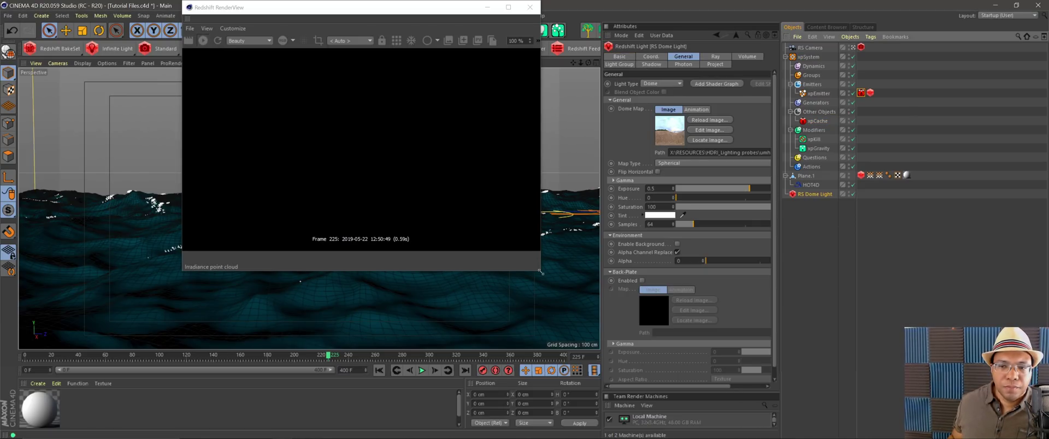
pyautogui.moveTo(540, 271); pyautogui.dragTo(642, 318)
pyautogui.moveTo(383, 7); pyautogui.dragTo(313, 11)
pyautogui.click(688, 152)
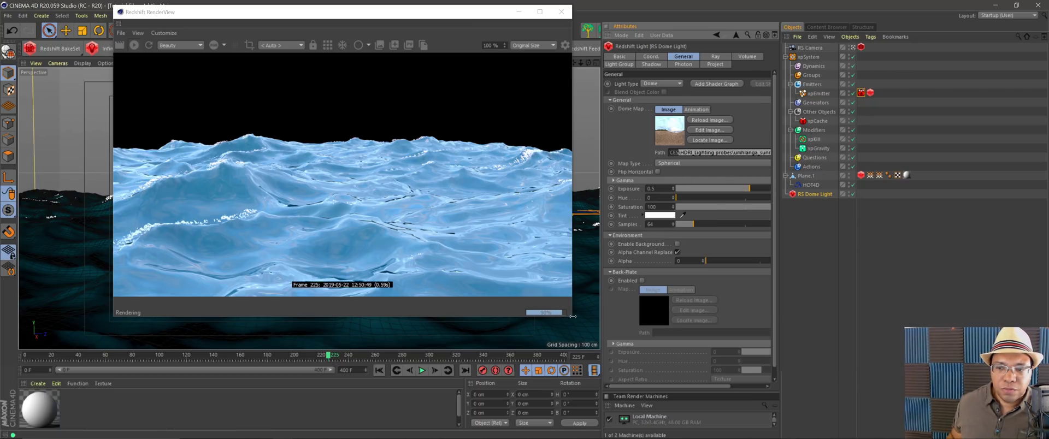
pyautogui.moveTo(571, 316); pyautogui.dragTo(686, 377)
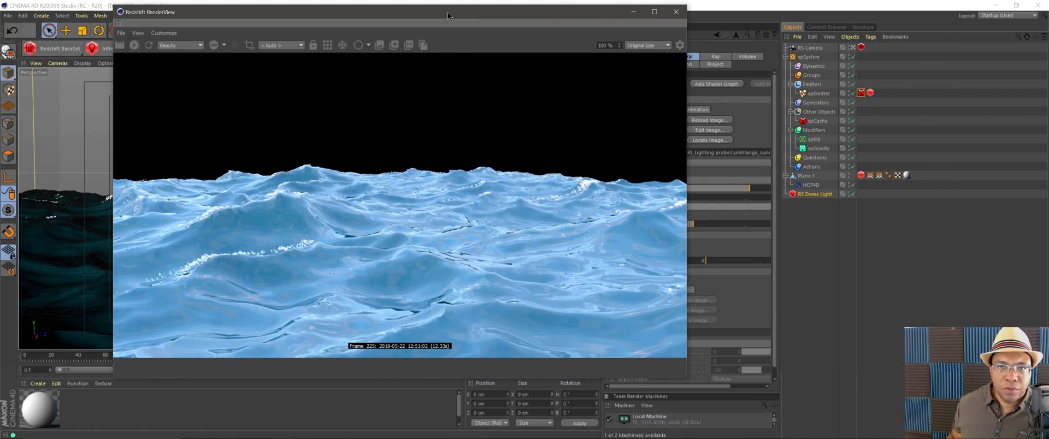
pyautogui.moveTo(448, 15); pyautogui.dragTo(354, 16)
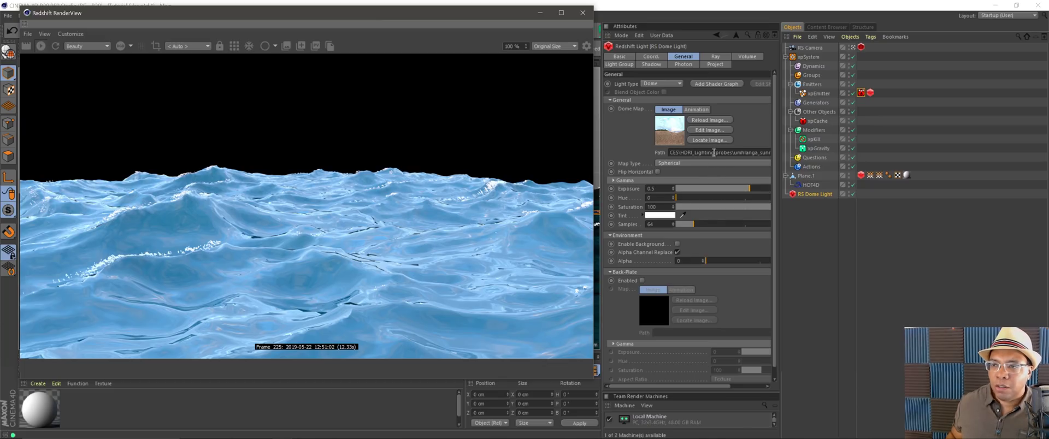
pyautogui.click(583, 13)
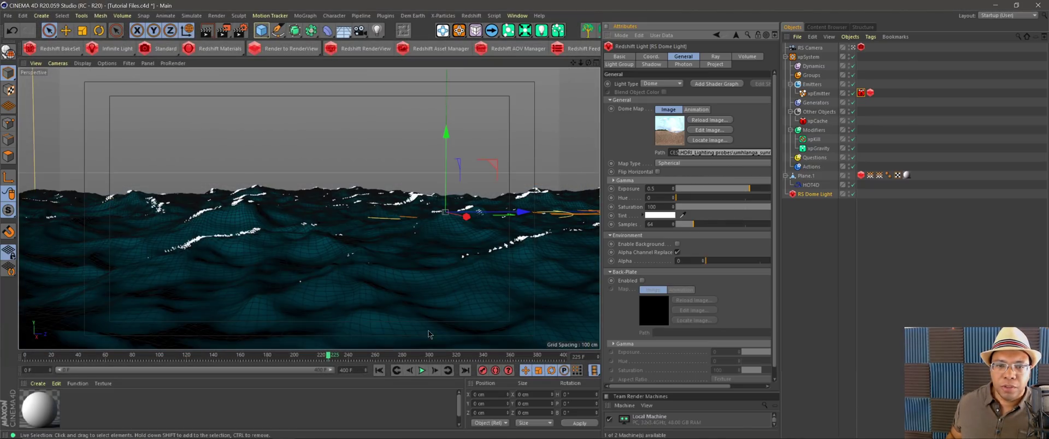
# Play the ocean animation, scrub to frame 364, and replay it from the first frame to review the particles.
pyautogui.click(421, 370)
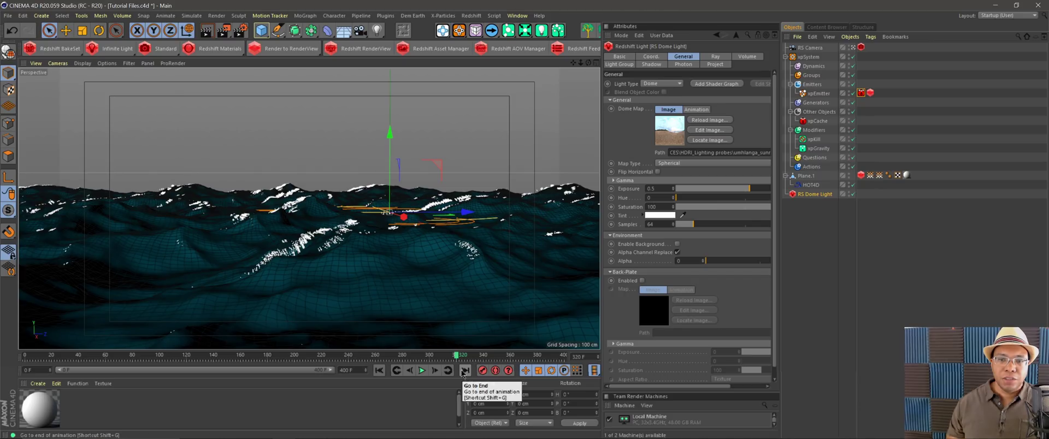
pyautogui.moveTo(485, 359); pyautogui.dragTo(515, 358)
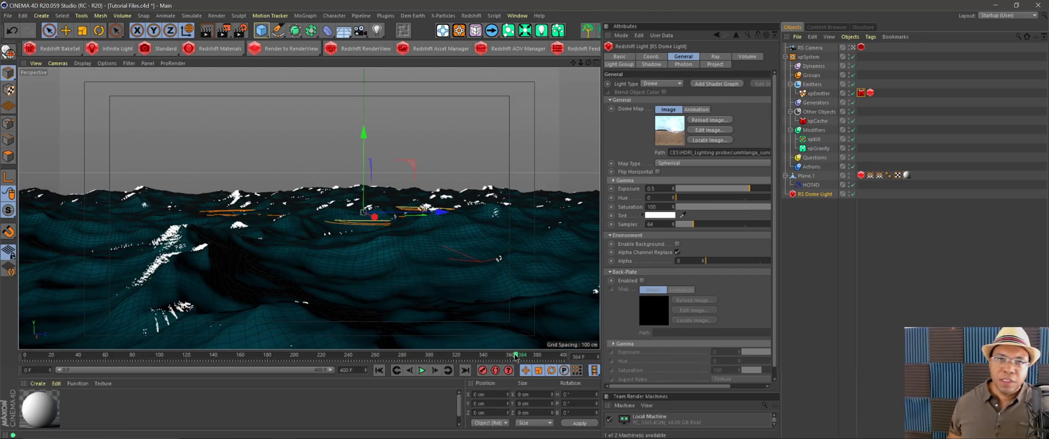
pyautogui.click(378, 370)
pyautogui.click(422, 371)
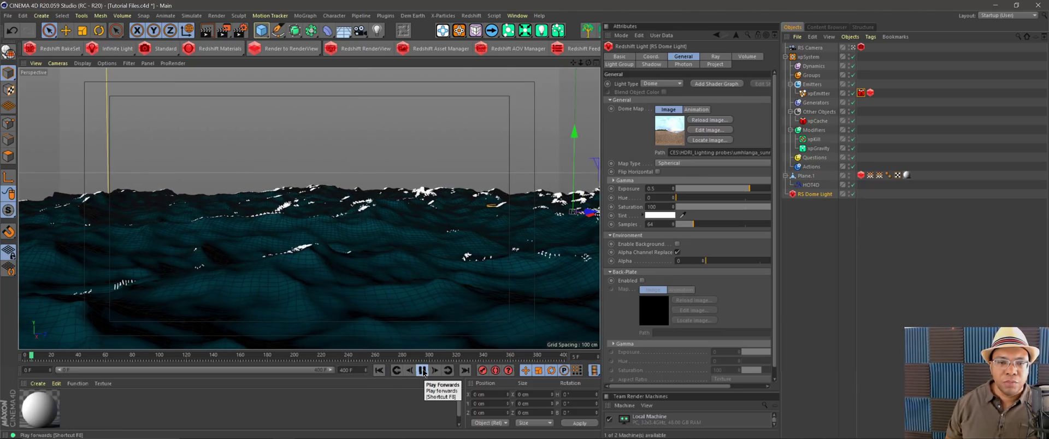